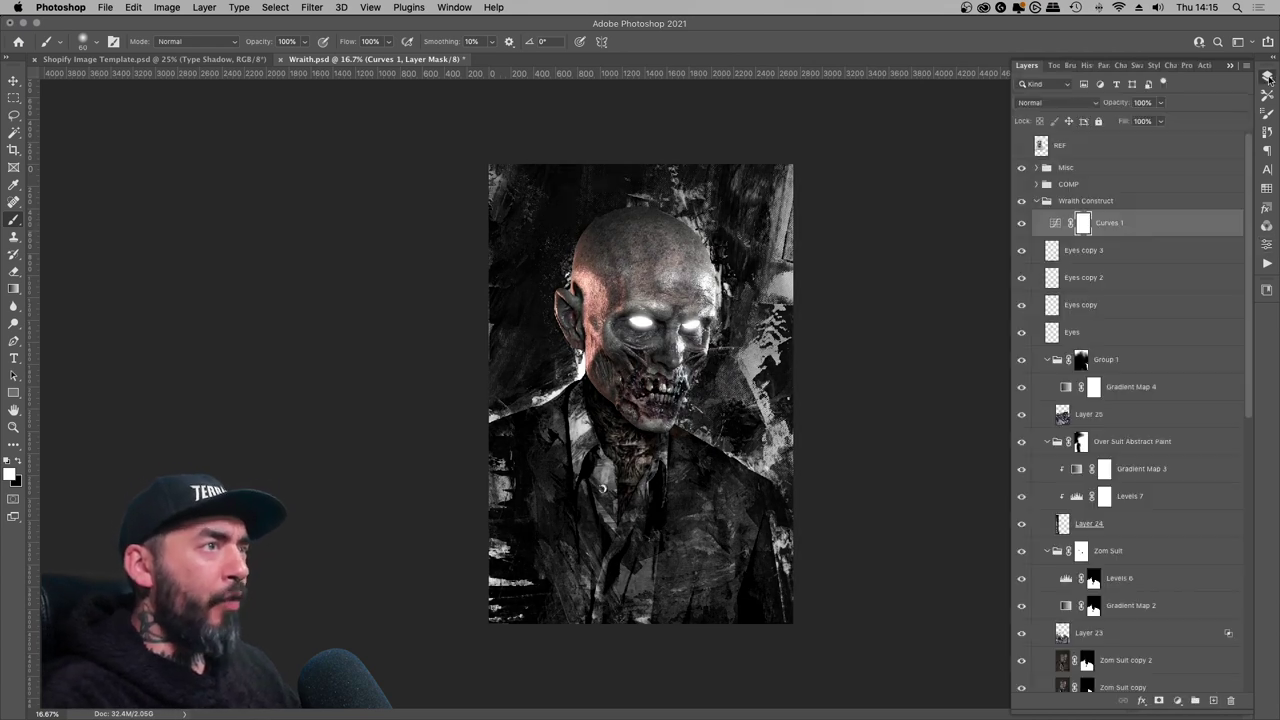
- Rename the Curves 1 adjustment layer as Burn
{"action": "double_click", "coordinate": [1110, 222]}
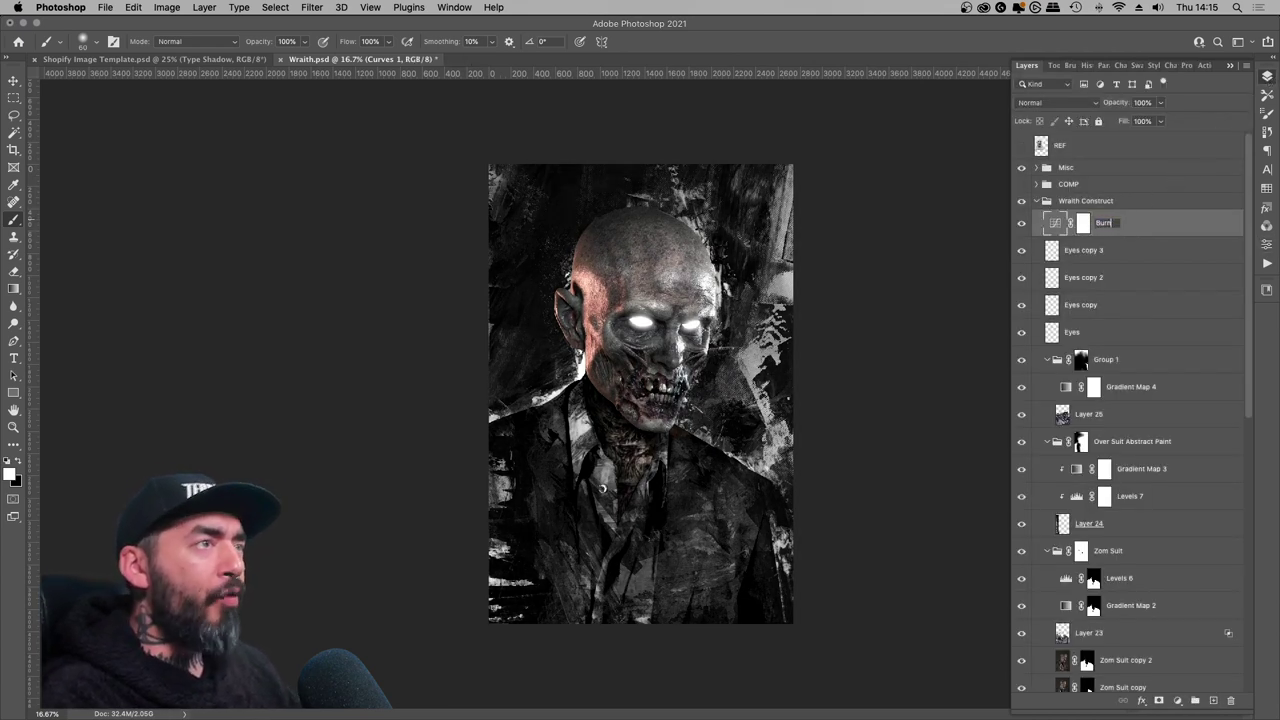
{"action": "key", "text": "Return"}
- Add a brightening Curves adjustment layer above Burn and name it Dodge
{"action": "left_click", "coordinate": [1181, 706]}
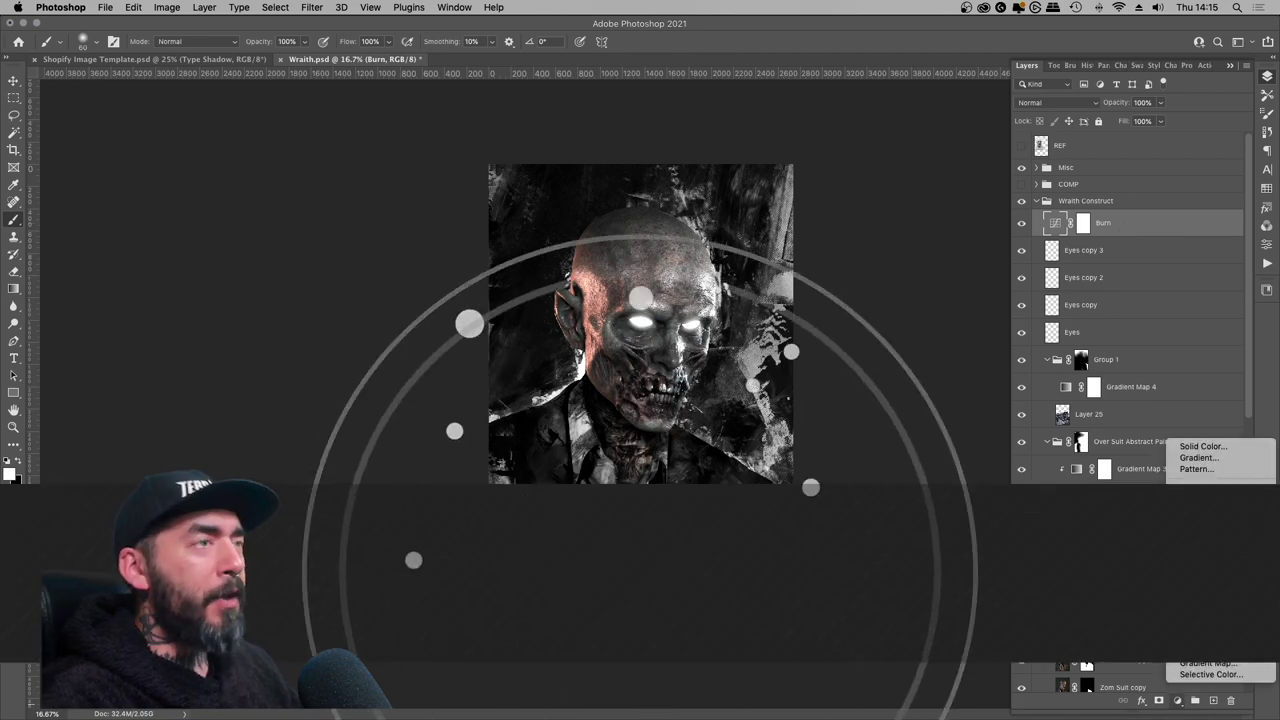
{"action": "left_click", "coordinate": [1200, 506]}
{"action": "left_click_drag", "start_coordinate": [1131, 233], "coordinate": [1131, 207]}
{"action": "left_click", "coordinate": [1267, 75]}
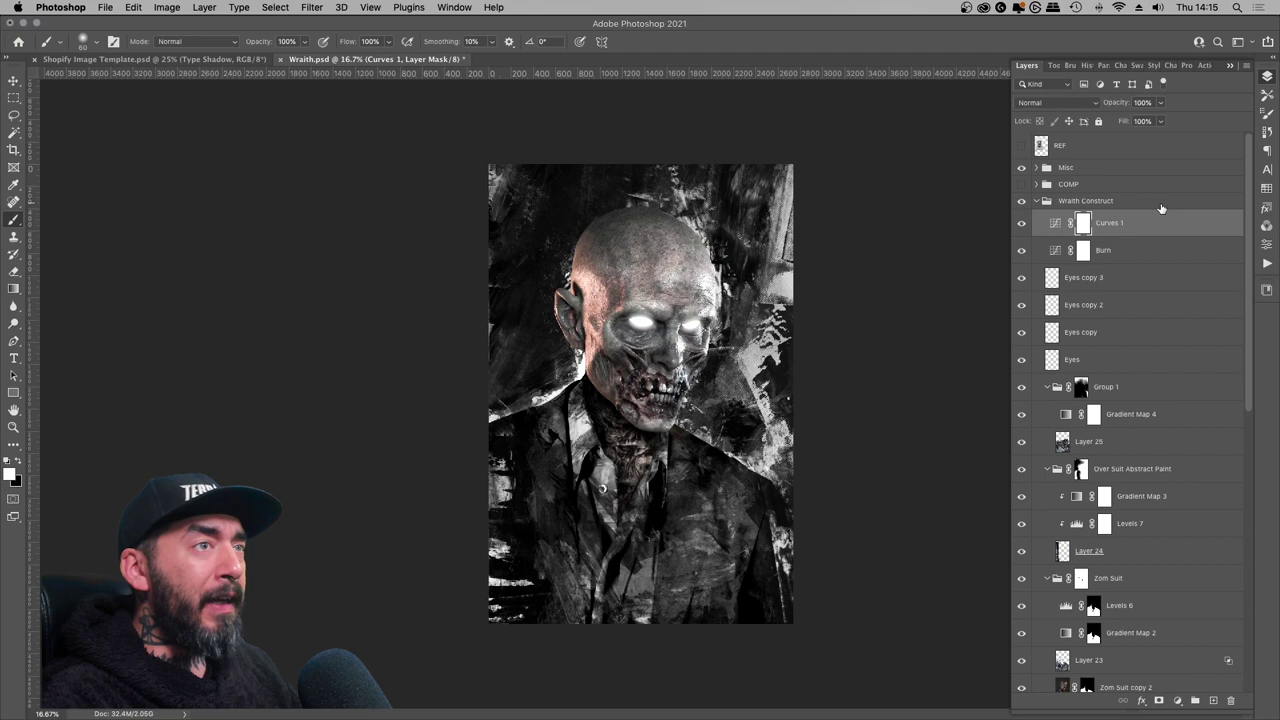
{"action": "double_click", "coordinate": [1110, 222]}
{"action": "type", "text": "Dodge"}
{"action": "key", "text": "Return"}
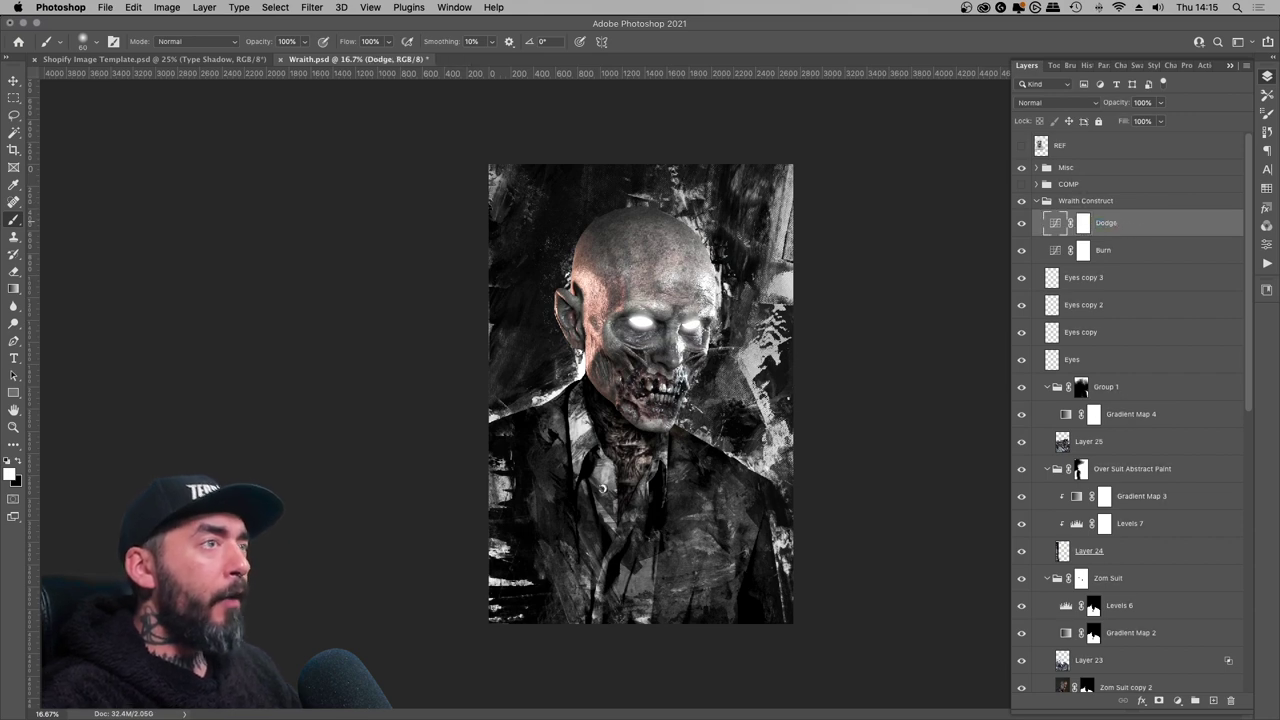
- Set the blend mode of both the Dodge and Burn curves layers to Luminosity
{"action": "left_click", "coordinate": [1055, 102]}
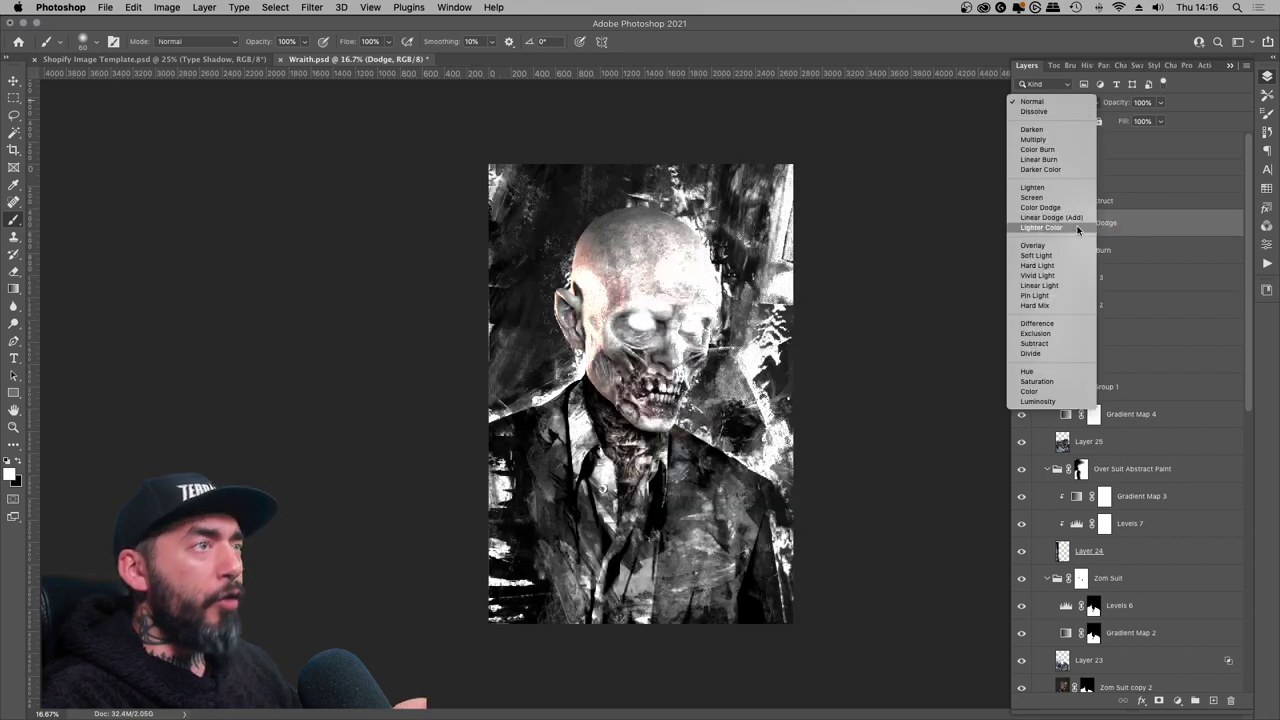
{"action": "left_click", "coordinate": [1058, 400]}
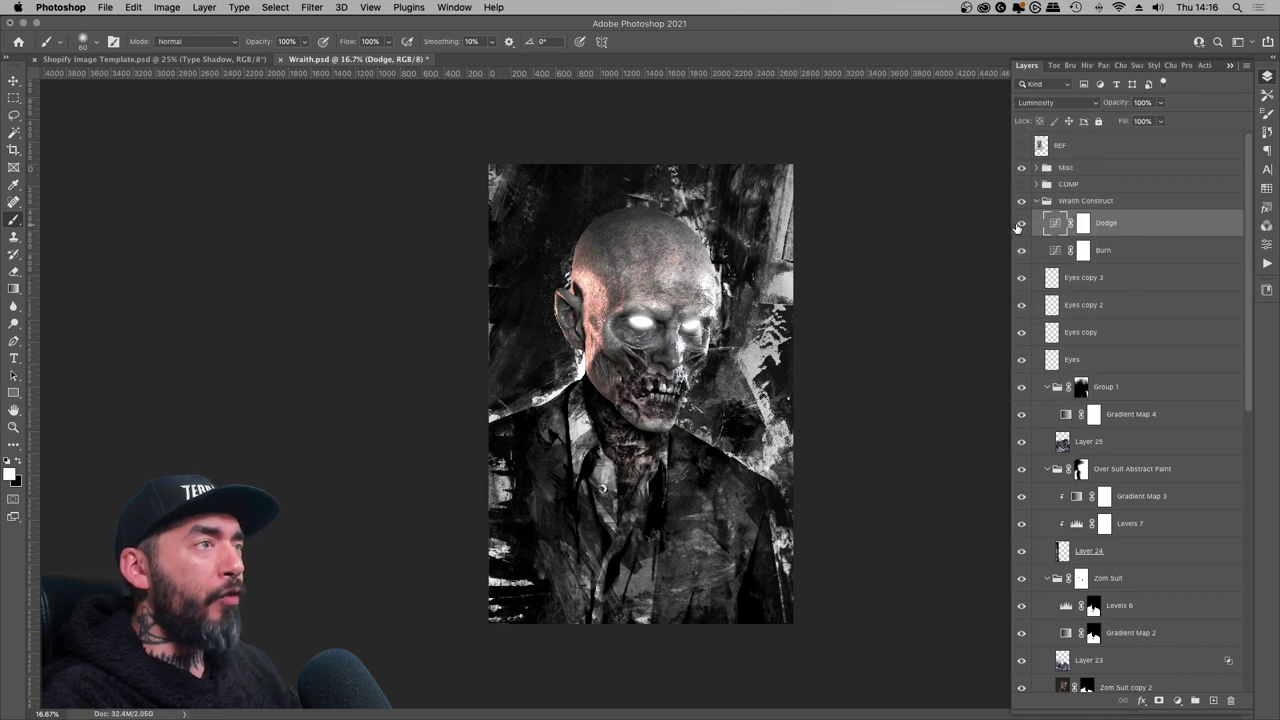
{"action": "left_click", "coordinate": [1105, 250]}
{"action": "left_click", "coordinate": [1055, 102]}
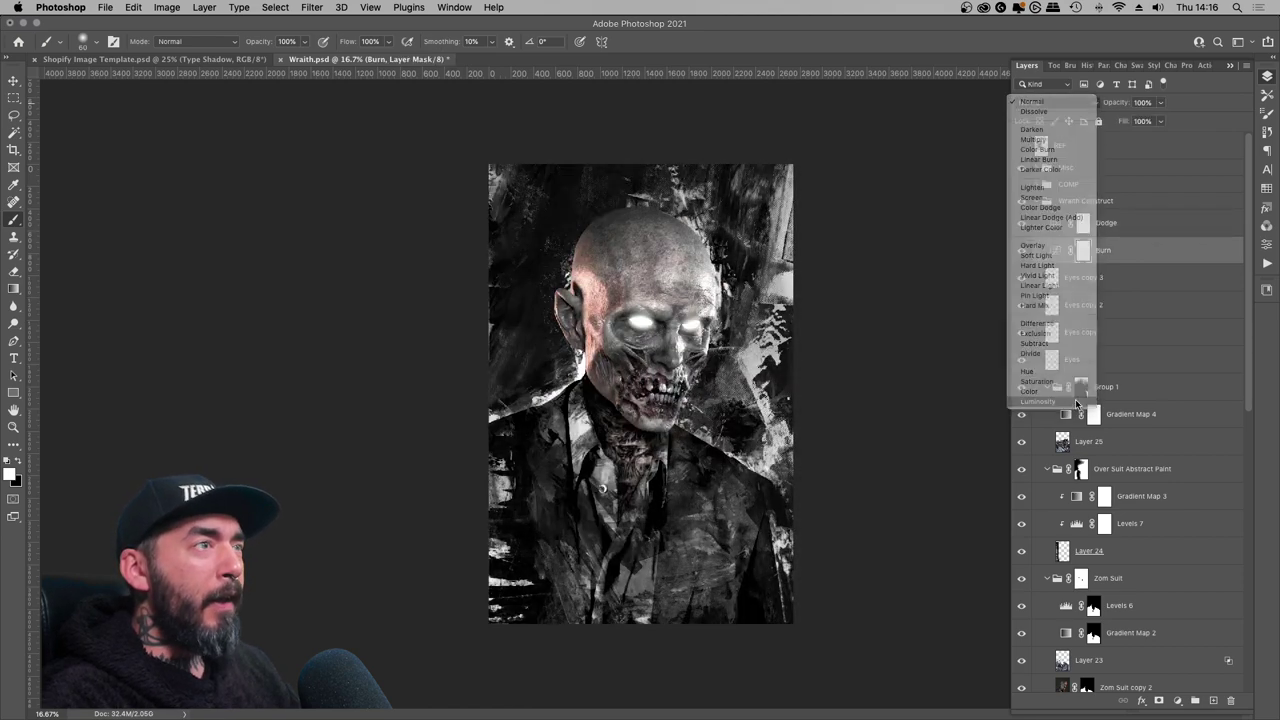
{"action": "left_click", "coordinate": [1076, 402]}
{"action": "left_click", "coordinate": [1020, 251]}
{"action": "left_click", "coordinate": [1020, 251]}
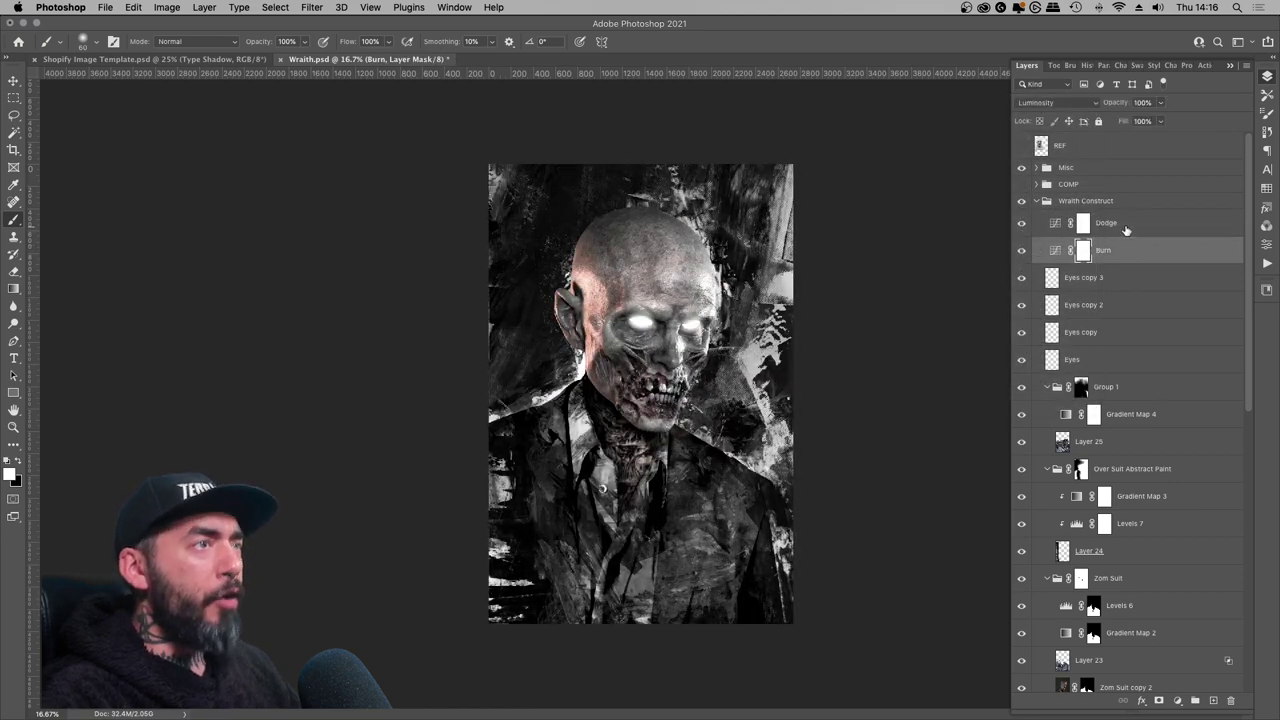
- Group the Dodge and Burn layers and name the group Dodge & Burn
{"action": "left_click", "coordinate": [1125, 228]}
{"action": "key", "text": "super+equal"}
{"action": "left_click", "coordinate": [1127, 249], "text": "shift"}
{"action": "key", "text": "super+g"}
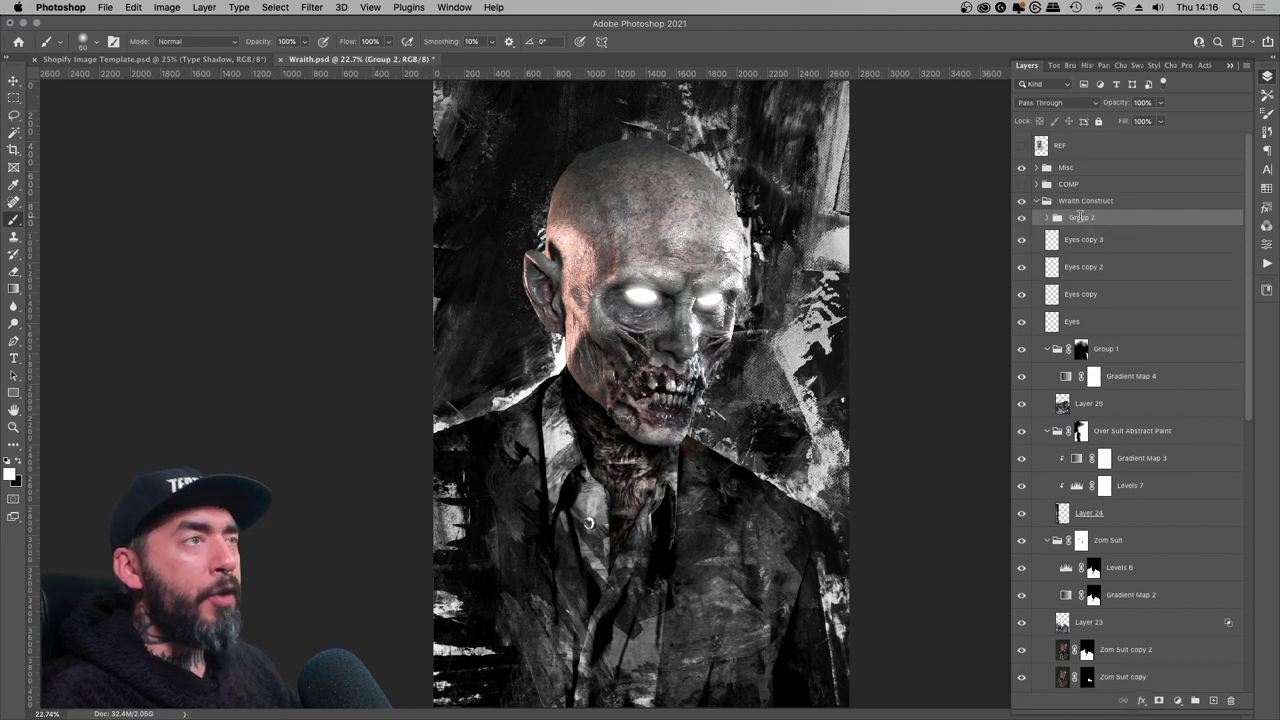
{"action": "double_click", "coordinate": [1075, 217]}
{"action": "type", "text": "Dodge & B"}
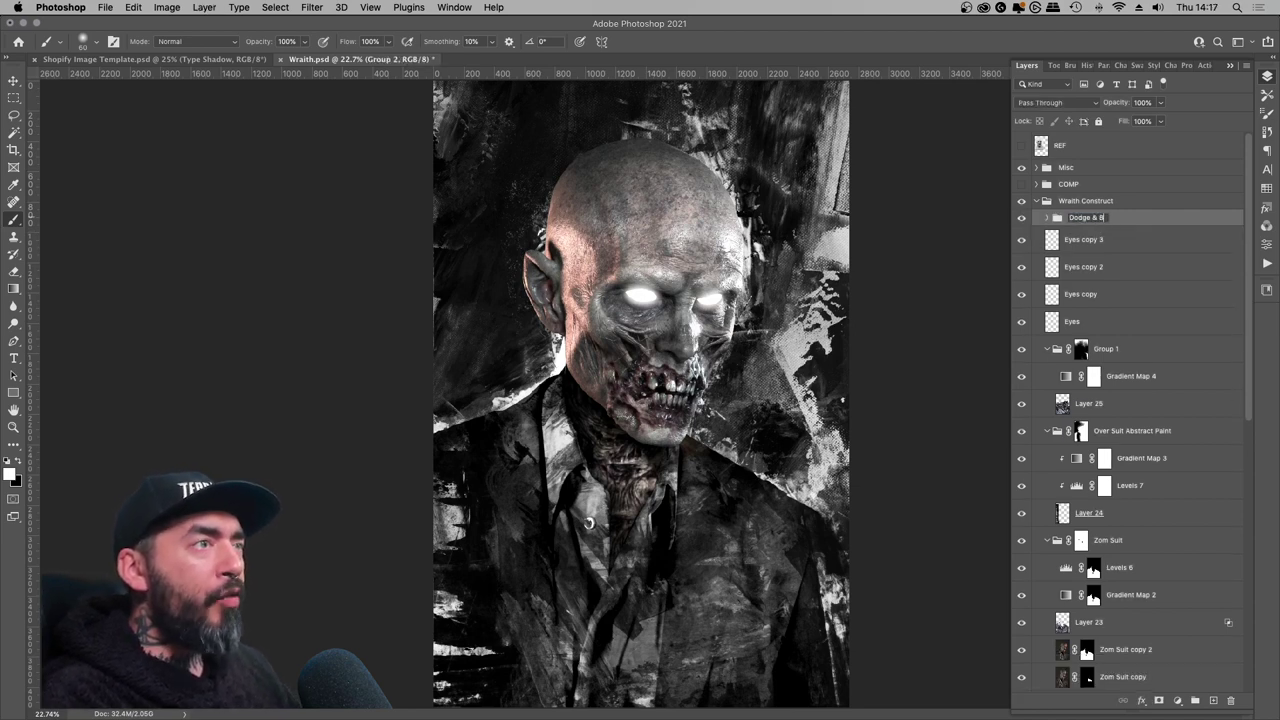
{"action": "type", "text": "urn"}
{"action": "key", "text": "Return"}
- Invert the layer masks of Dodge and Burn to black
{"action": "left_click", "coordinate": [1046, 217]}
{"action": "left_click", "coordinate": [1095, 239]}
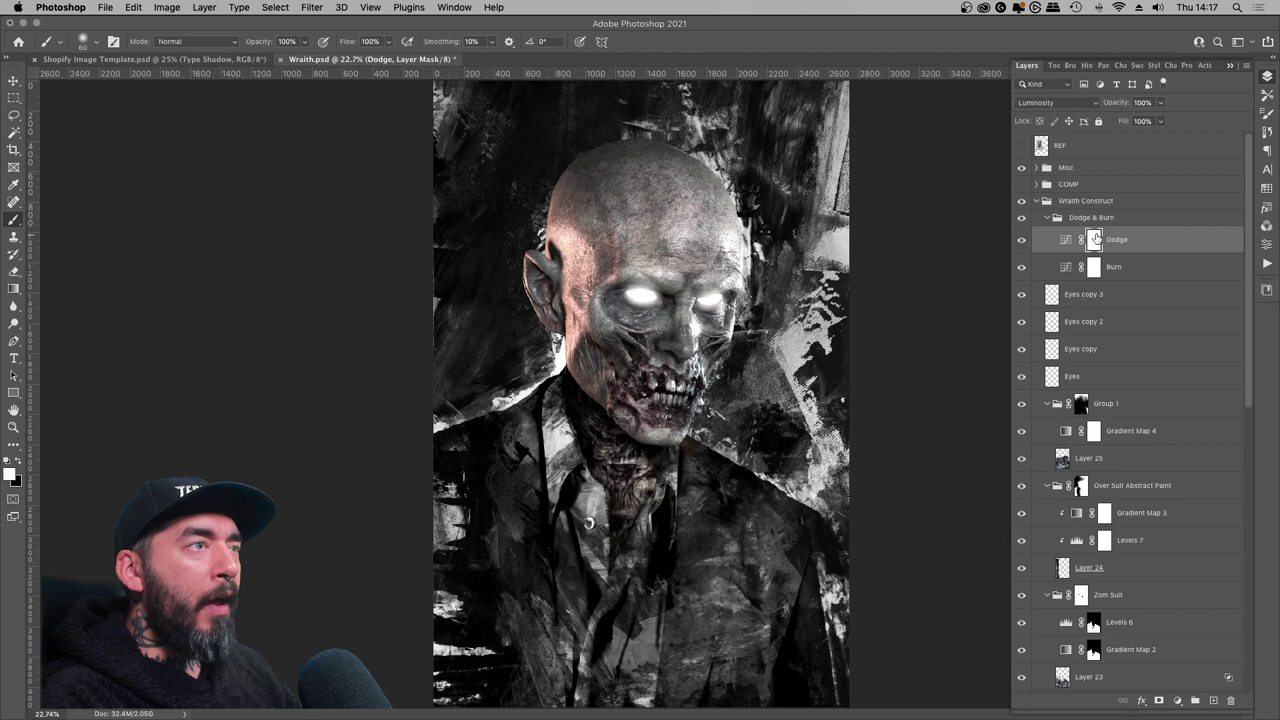
{"action": "key", "text": "super+i"}
{"action": "left_click", "coordinate": [1095, 266]}
{"action": "key", "text": "super+i"}
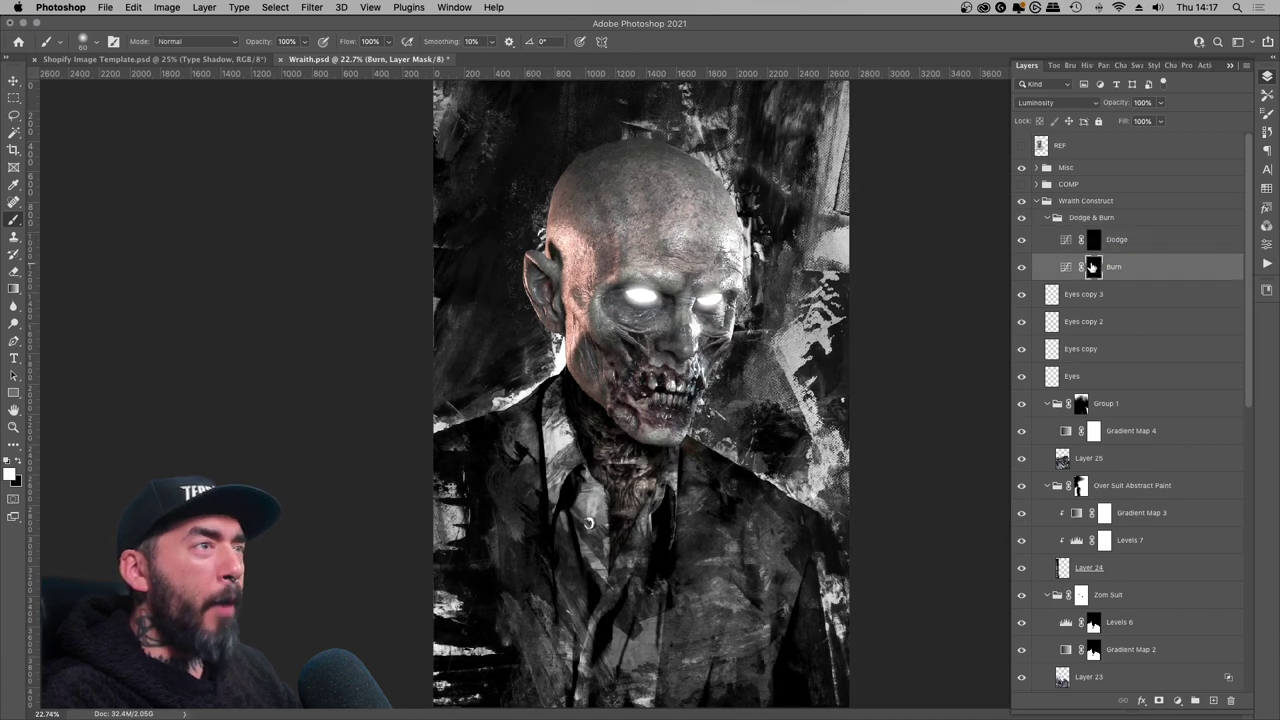
- Set up the Brush tool with the Soft Round tip and 13% flow for painting on the Burn mask
{"action": "key", "text": "b"}
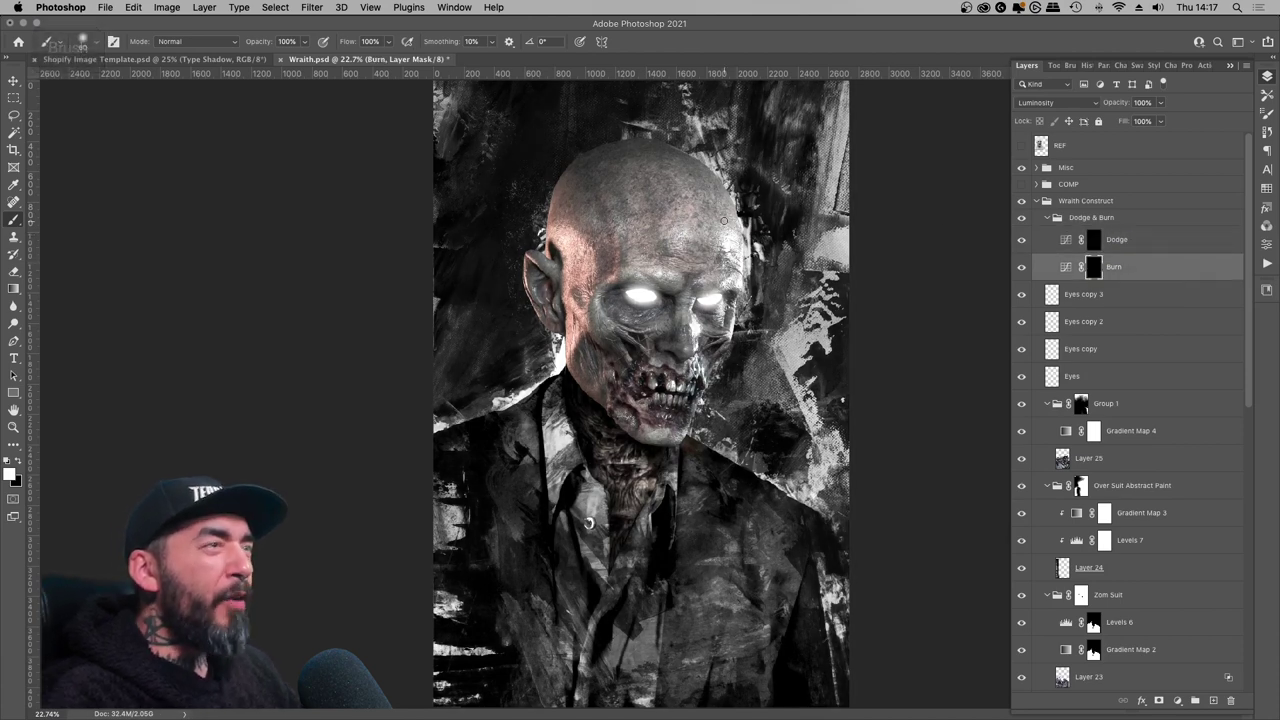
{"action": "right_click", "coordinate": [720, 316]}
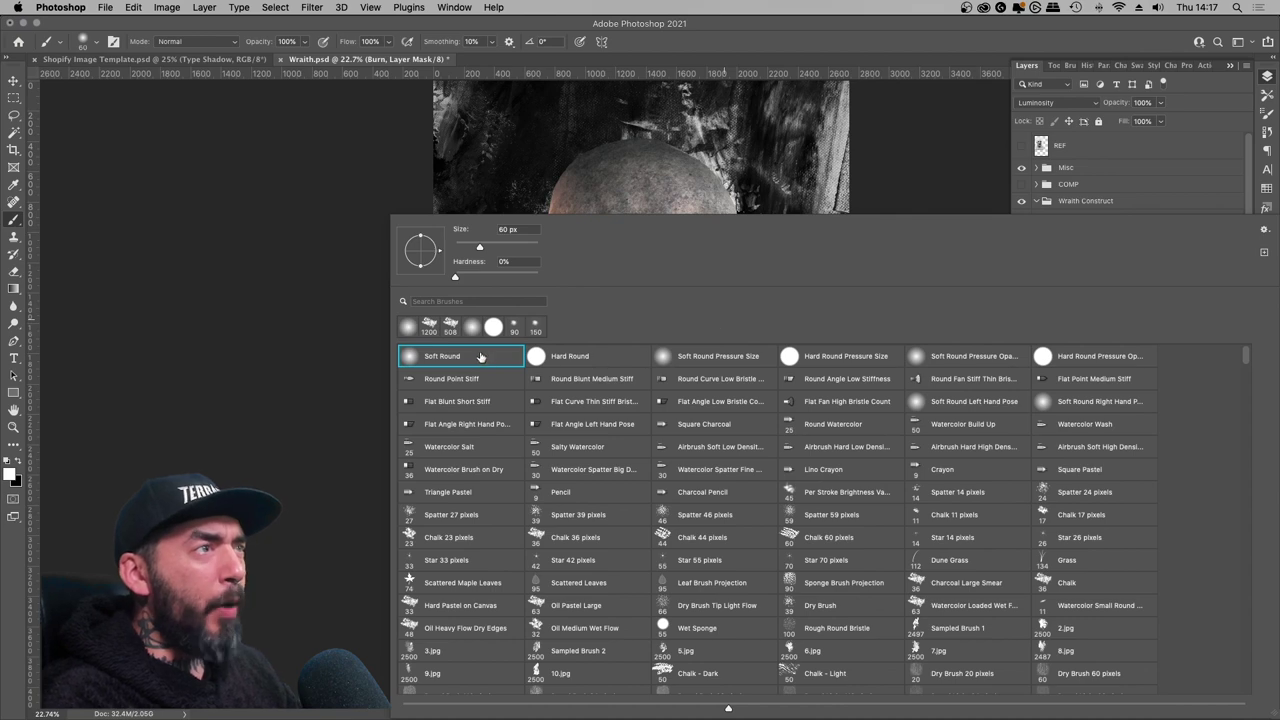
{"action": "left_click", "coordinate": [682, 46]}
{"action": "left_click", "coordinate": [389, 42]}
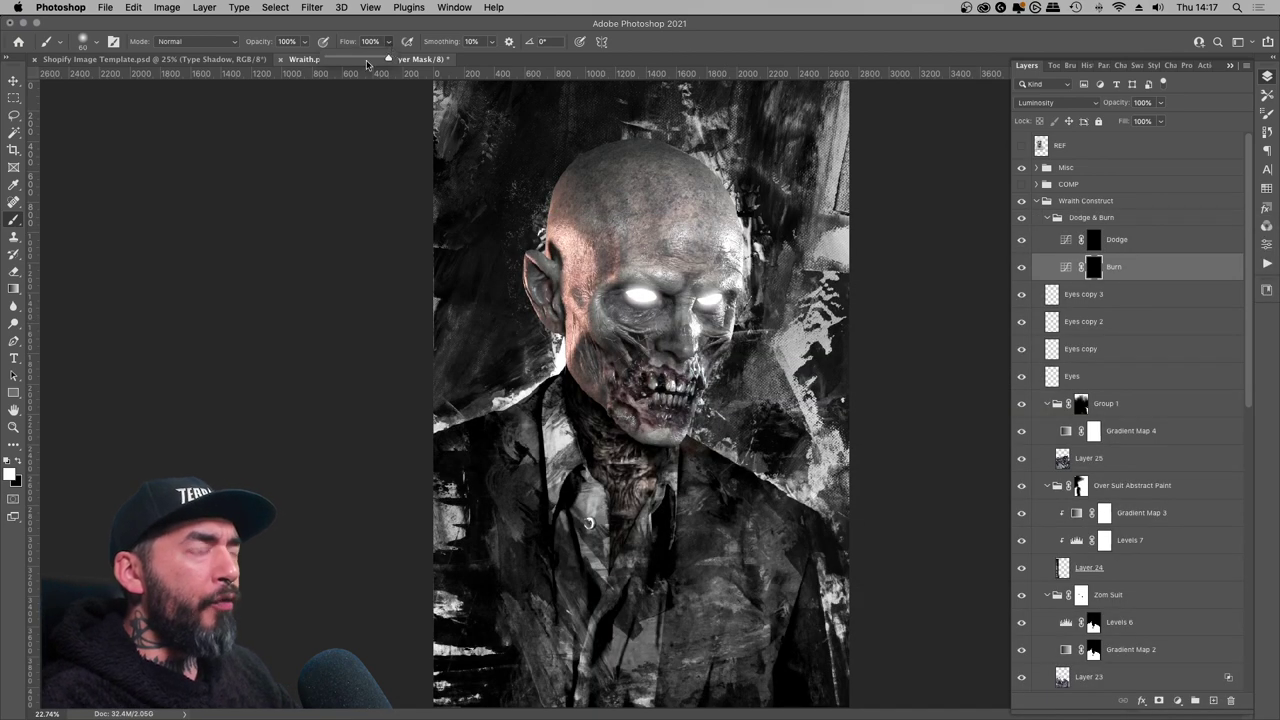
{"action": "left_click_drag", "start_coordinate": [369, 61], "coordinate": [335, 60]}
{"action": "left_click", "coordinate": [685, 291]}
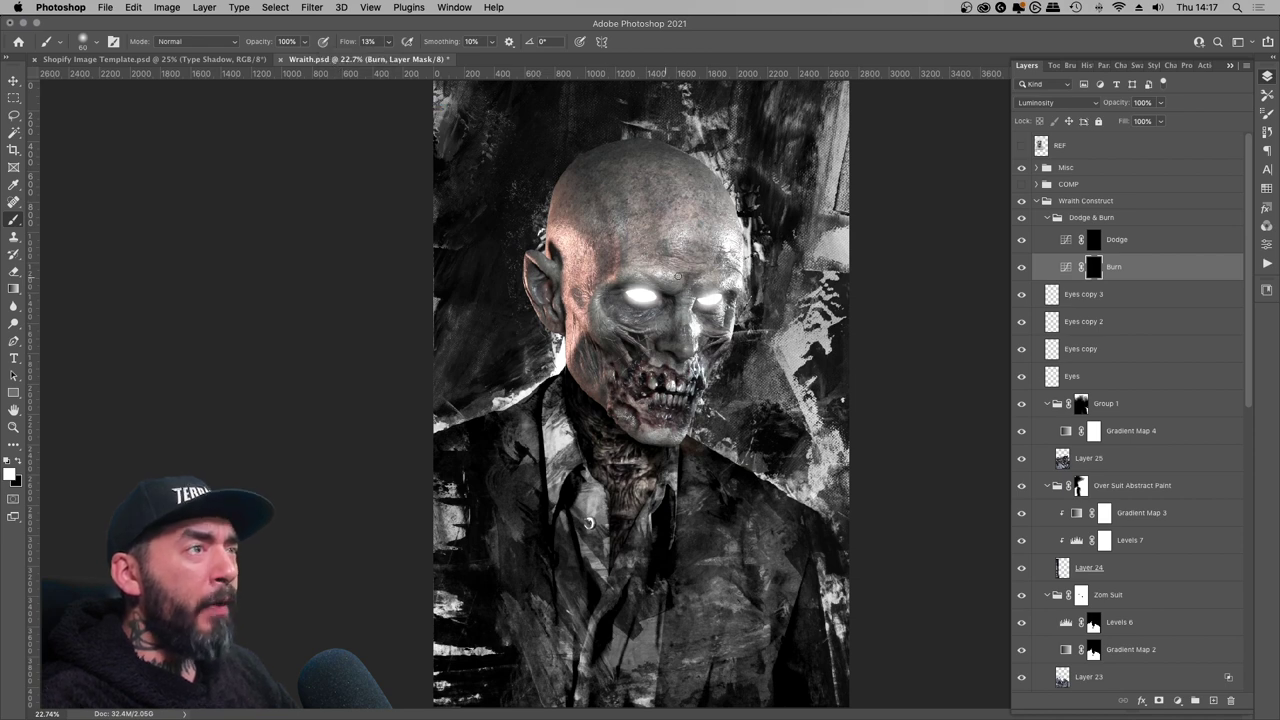
- Paint white on the Burn mask over the cheek and mouth shadows with a 60 to 80 px brush, and compare before and after
{"action": "key", "text": "super+equal"}
{"action": "key", "text": "super+equal"}
{"action": "key", "text": "super+equal"}
{"action": "key", "text": "bracketleft"}
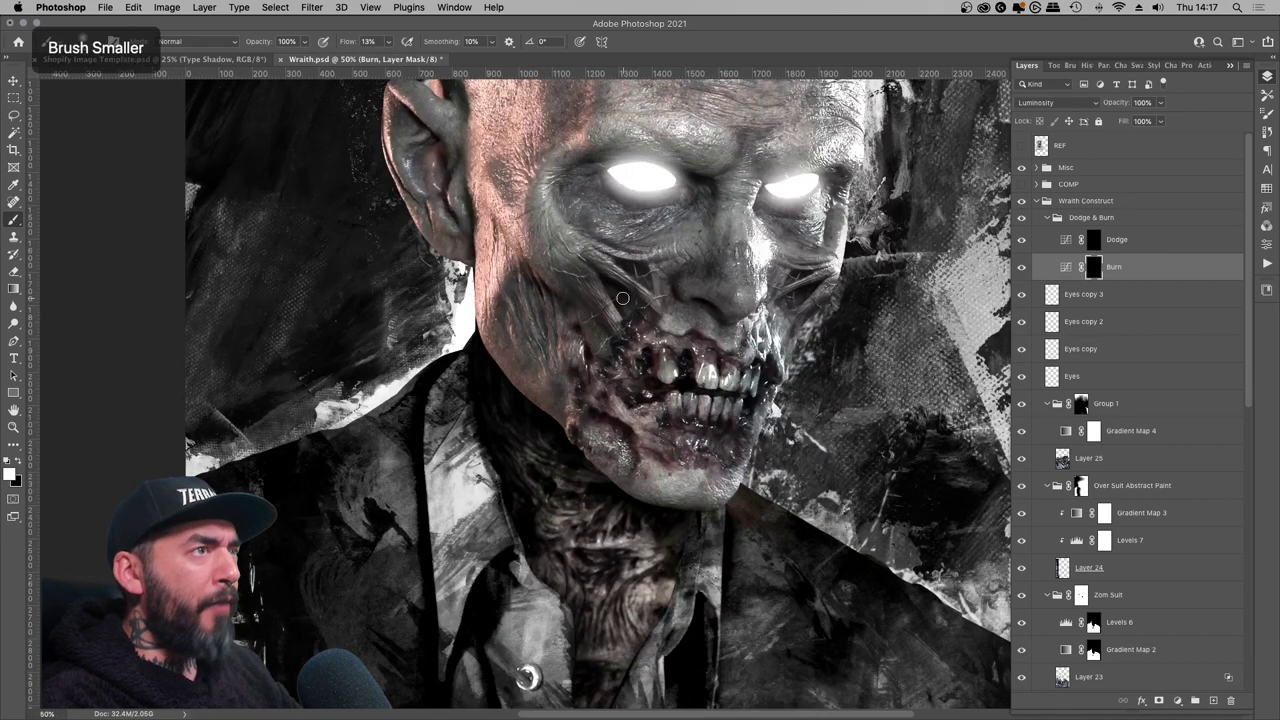
{"action": "key", "text": "bracketright"}
{"action": "key", "text": "bracketleft"}
{"action": "key", "text": "bracketright"}
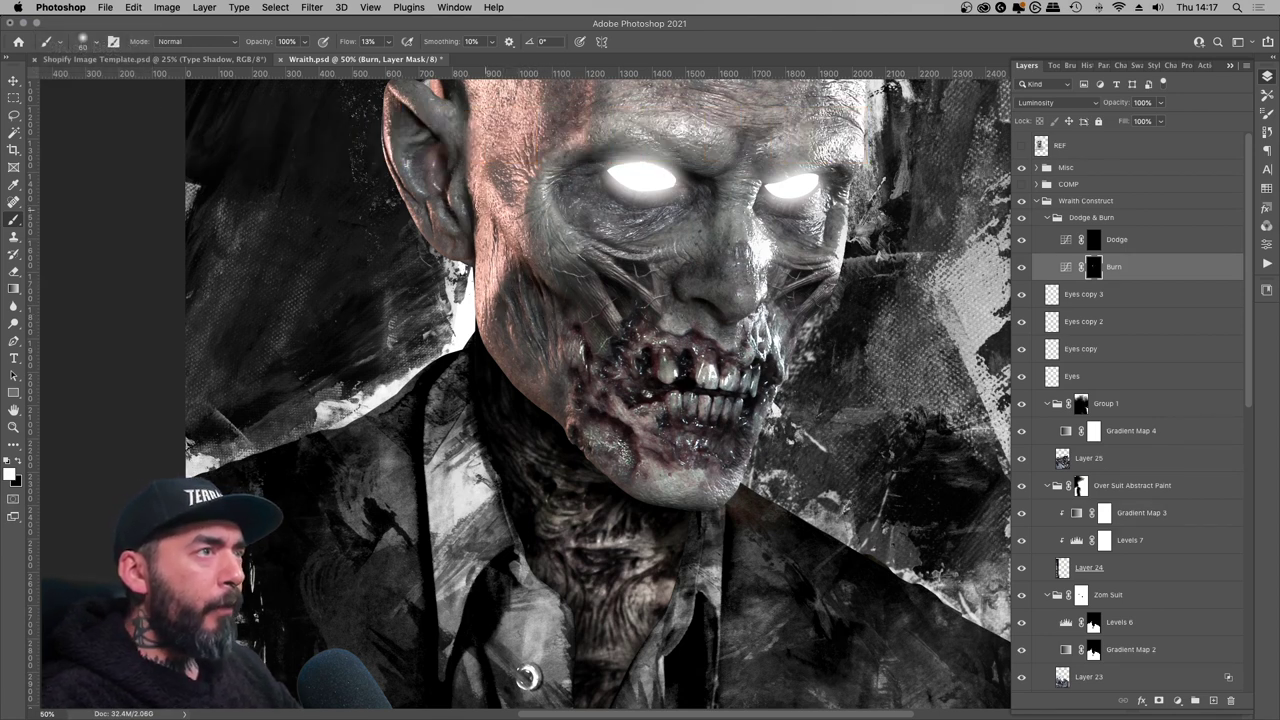
{"action": "key", "text": "bracketright"}
{"action": "key", "text": "bracketright"}
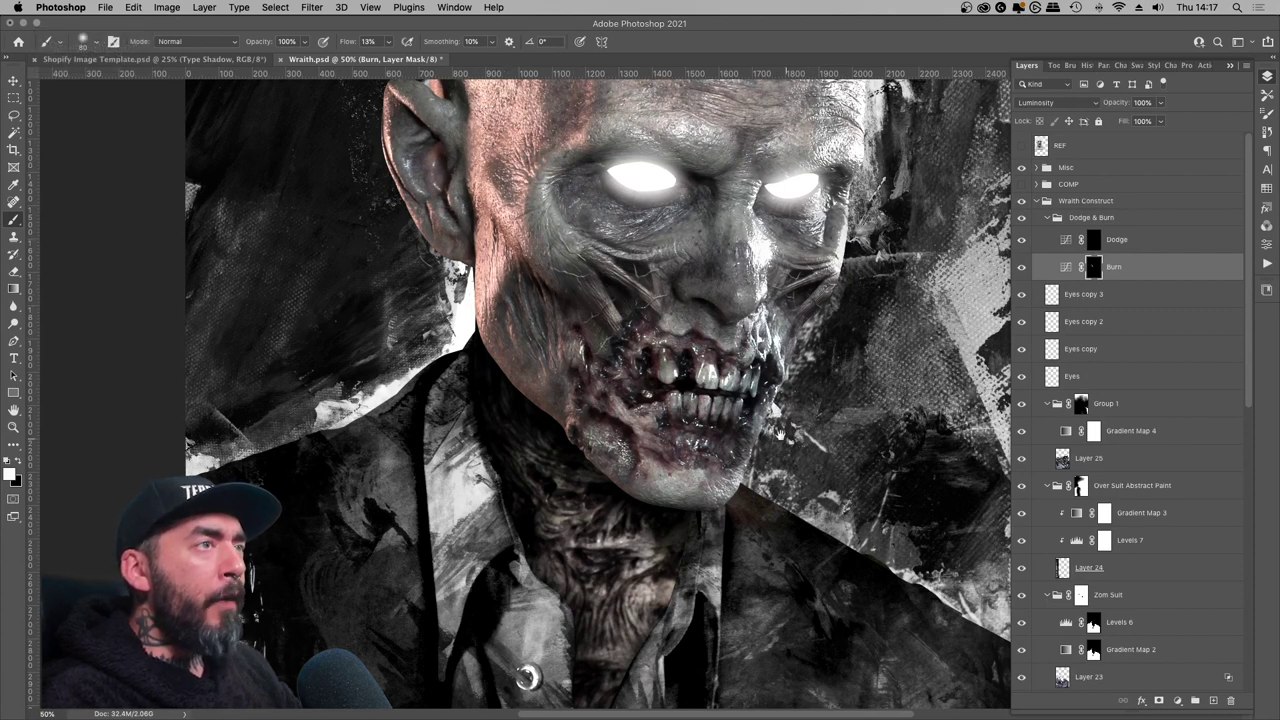
{"action": "left_click_drag", "start_coordinate": [780, 434], "coordinate": [699, 456]}
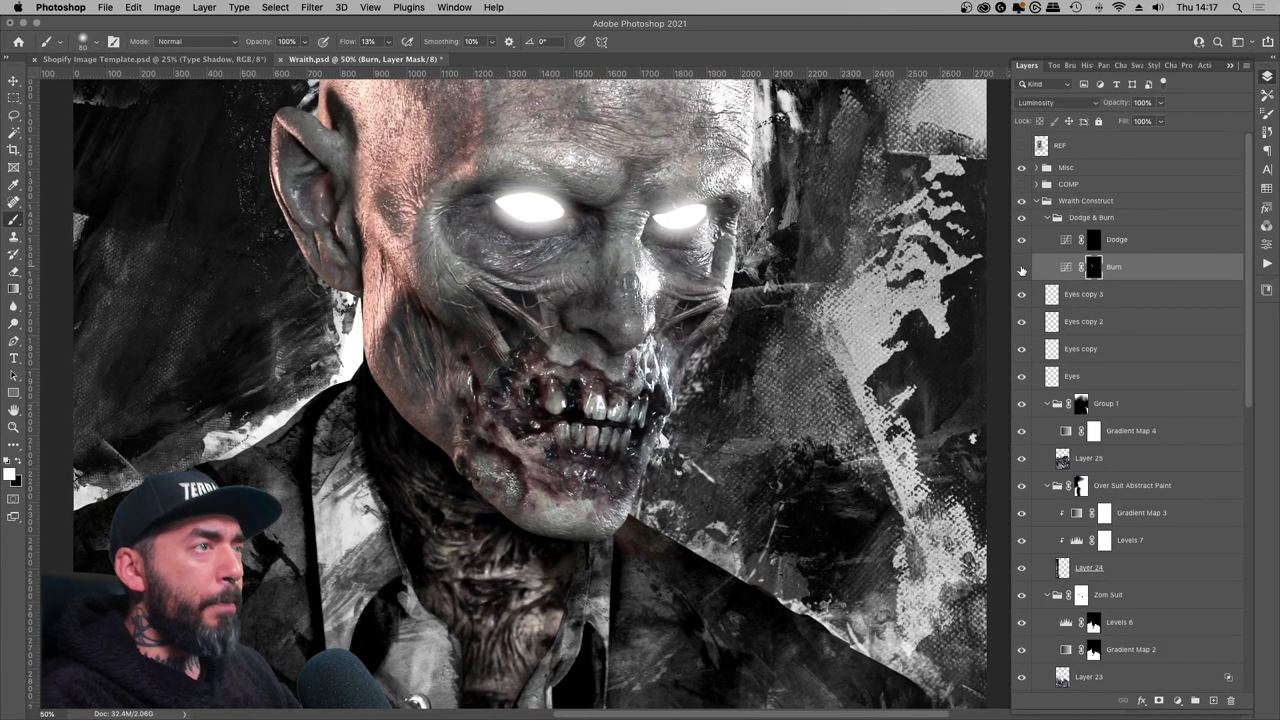
{"action": "left_click", "coordinate": [1021, 267]}
{"action": "left_click", "coordinate": [1020, 266]}
- Deepen the shadows around the nose, cheeks and jaw on the Burn mask with a 60 to 70 px brush
{"action": "scroll", "coordinate": [633, 330], "scroll_direction": "left", "scroll_amount": 3}
{"action": "scroll", "coordinate": [633, 330], "scroll_direction": "up", "scroll_amount": 1}
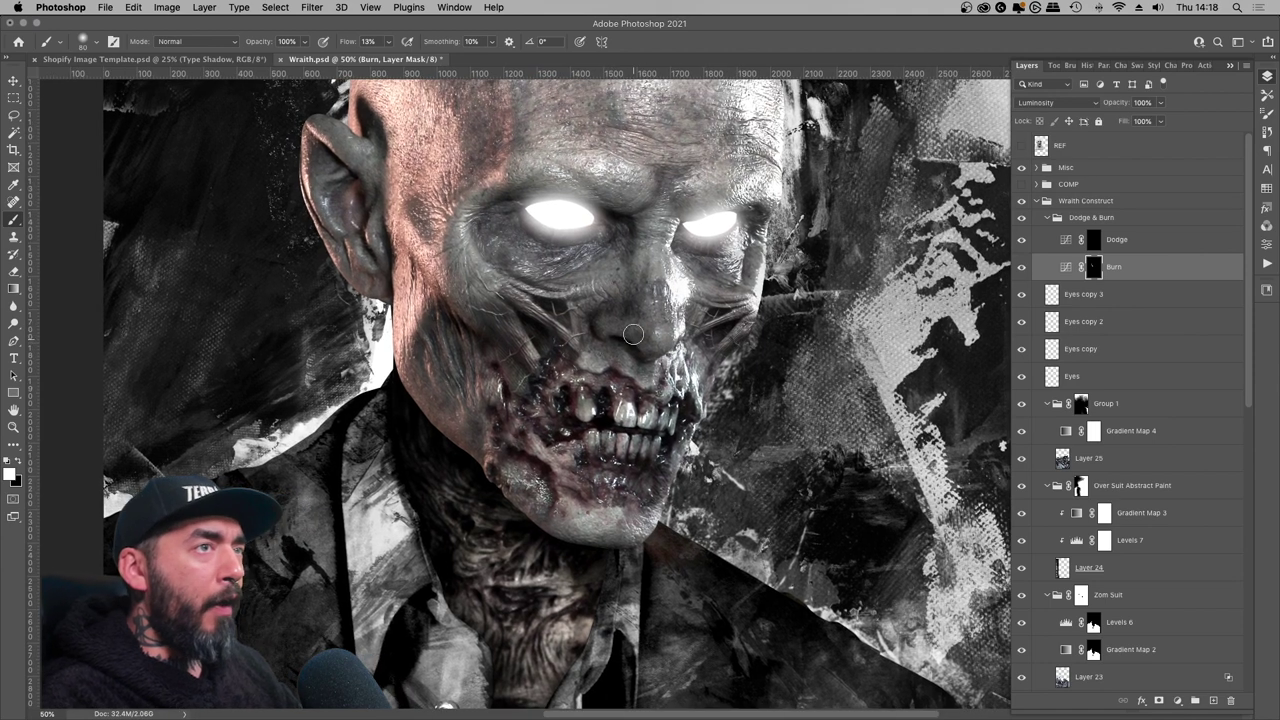
{"action": "key", "text": "bracketleft"}
{"action": "key", "text": "bracketleft"}
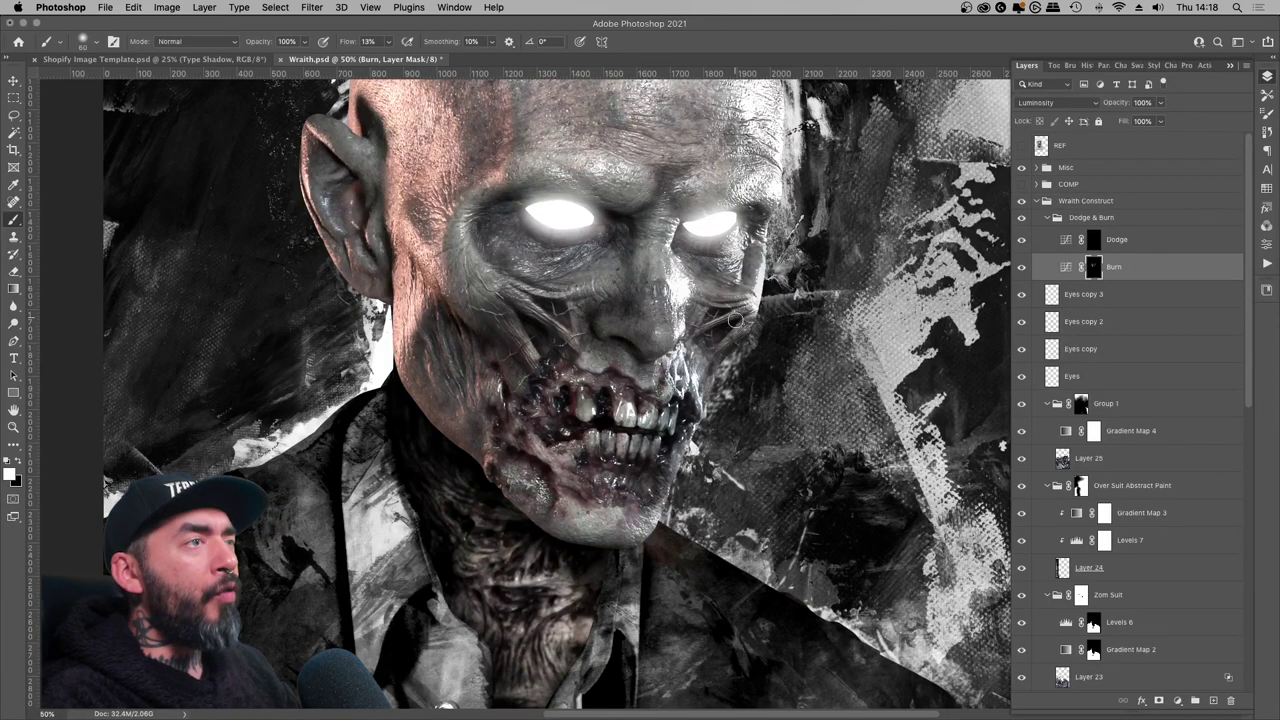
{"action": "scroll", "coordinate": [700, 352], "scroll_direction": "down", "scroll_amount": 3}
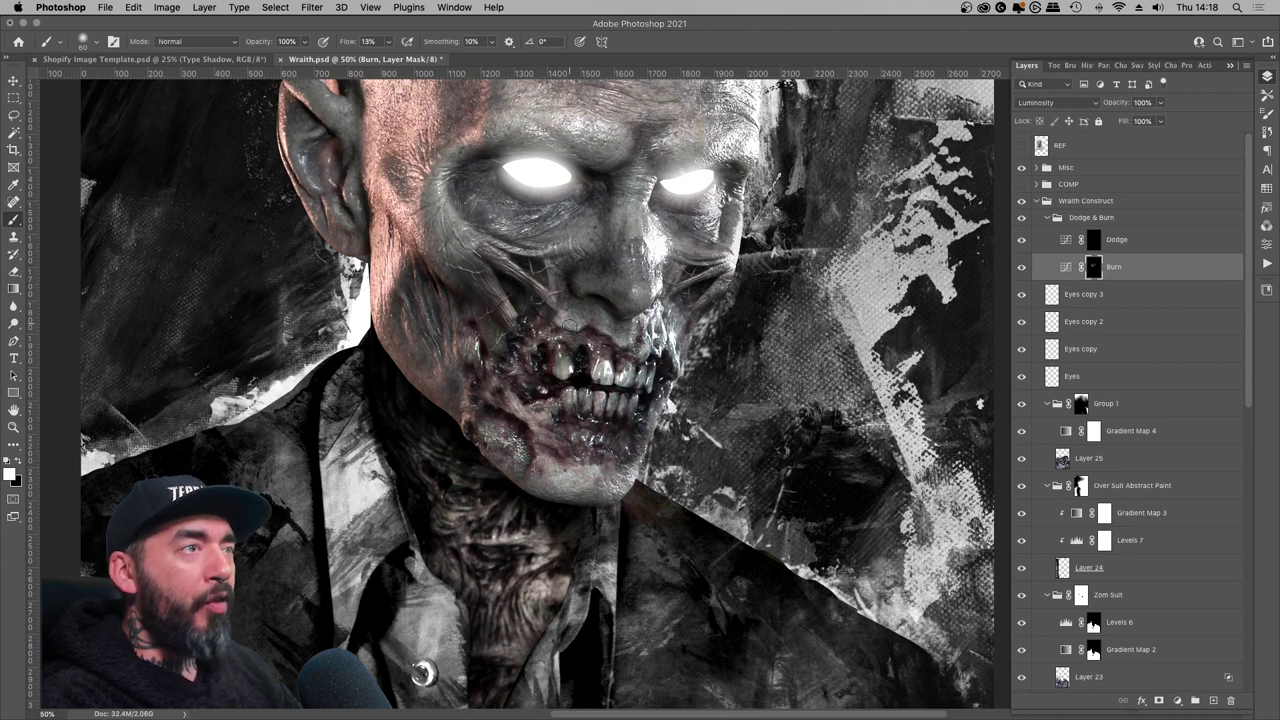
{"action": "key", "text": "bracketleft"}
{"action": "key", "text": "bracketright"}
{"action": "key", "text": "bracketright"}
{"action": "key", "text": "bracketright"}
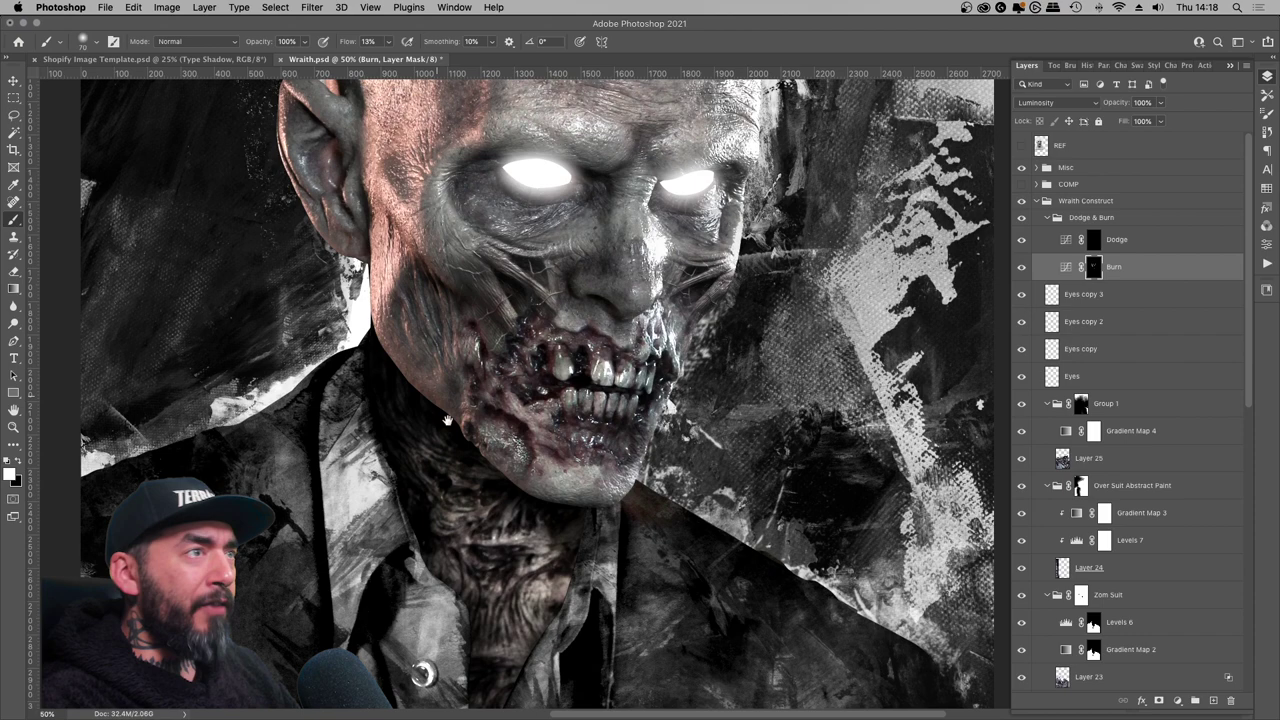
{"action": "scroll", "coordinate": [423, 672], "scroll_direction": "up", "scroll_amount": 10}
{"action": "mouse_move", "coordinate": [524, 290]}
{"action": "left_mouse_down"}
{"action": "mouse_move", "coordinate": [520, 264]}
{"action": "mouse_move", "coordinate": [494, 254]}
{"action": "left_mouse_up"}
{"action": "left_click_drag", "start_coordinate": [418, 275], "coordinate": [391, 338]}
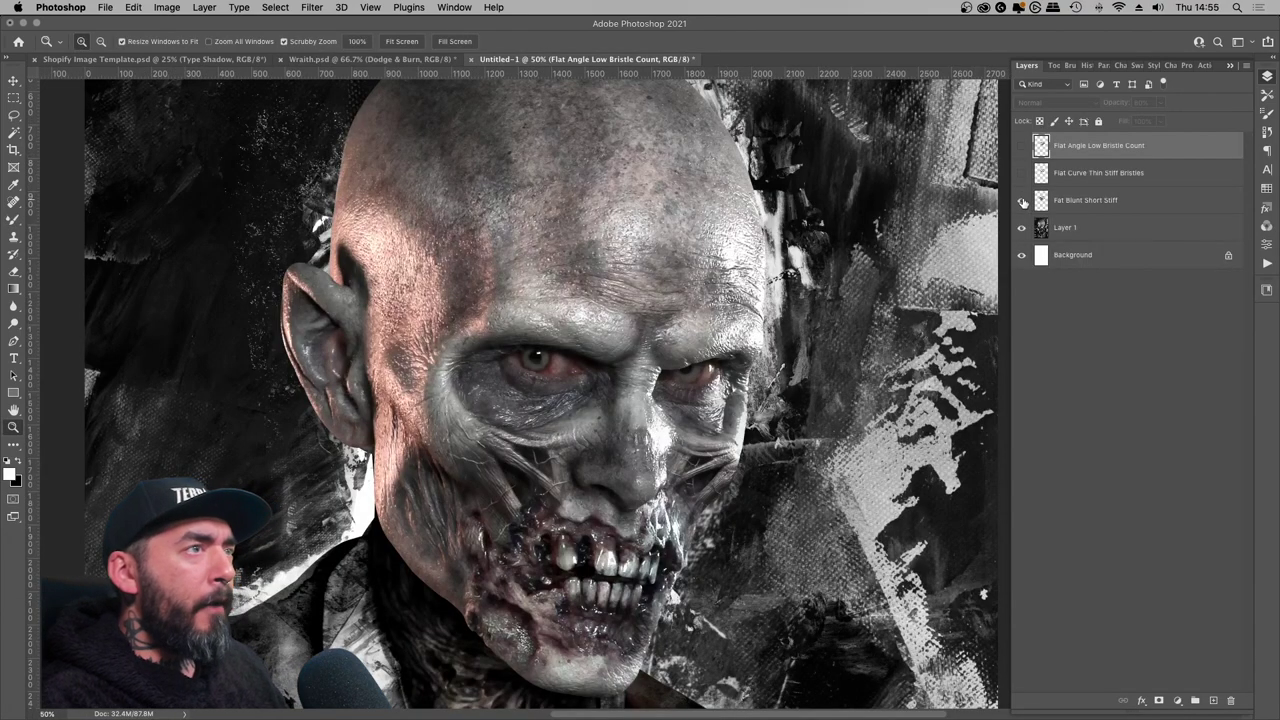
- In the Untitled-1 document, compare the three bristle brush sample layers over the face by toggling each one's visibility
{"action": "left_click", "coordinate": [1022, 201]}
{"action": "left_click", "coordinate": [1022, 201]}
{"action": "left_click", "coordinate": [1022, 200]}
{"action": "left_click", "coordinate": [1022, 199]}
{"action": "left_click", "coordinate": [1022, 198]}
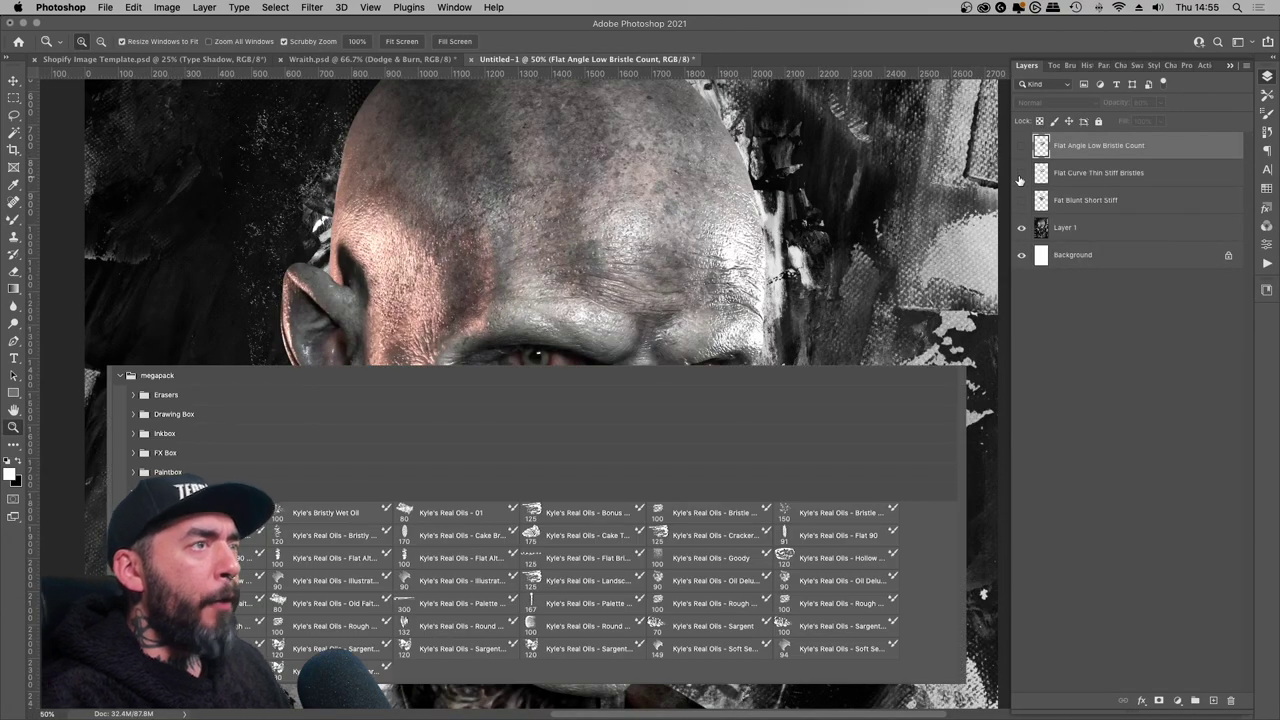
{"action": "left_click", "coordinate": [1021, 175]}
{"action": "left_click", "coordinate": [1021, 175]}
{"action": "left_click", "coordinate": [1021, 175]}
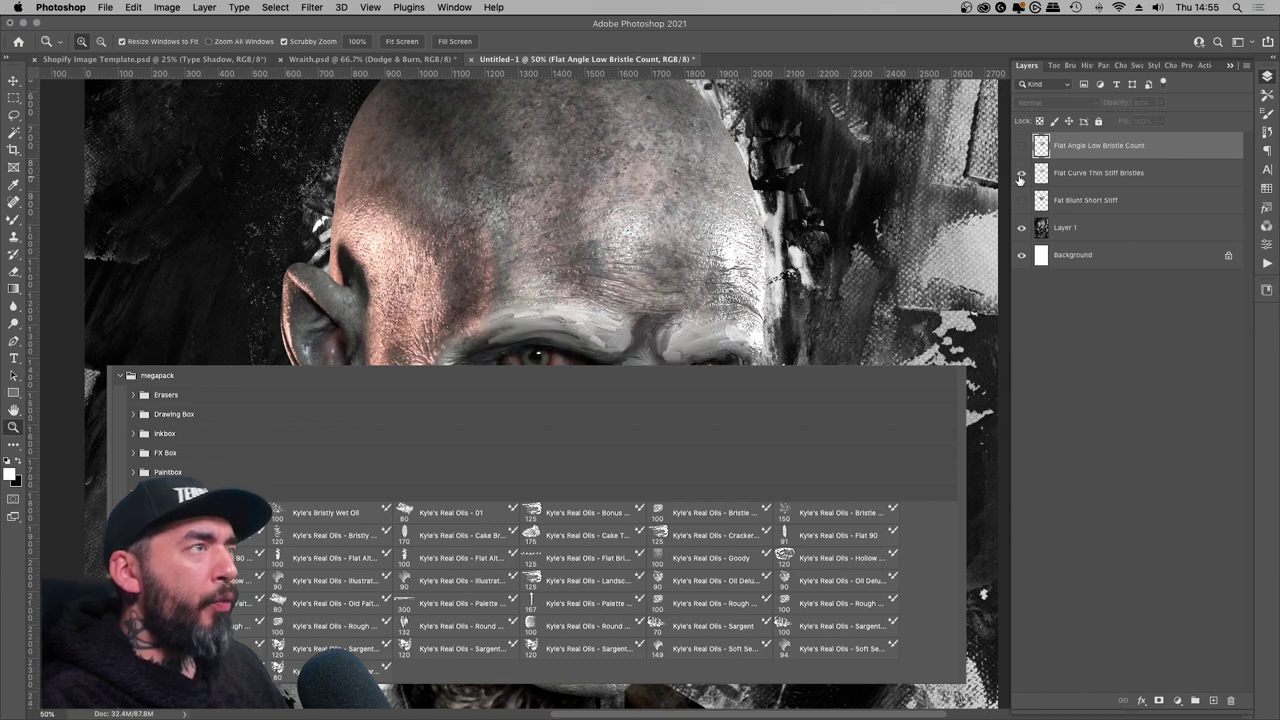
{"action": "left_click", "coordinate": [1021, 175]}
{"action": "left_click", "coordinate": [1021, 146]}
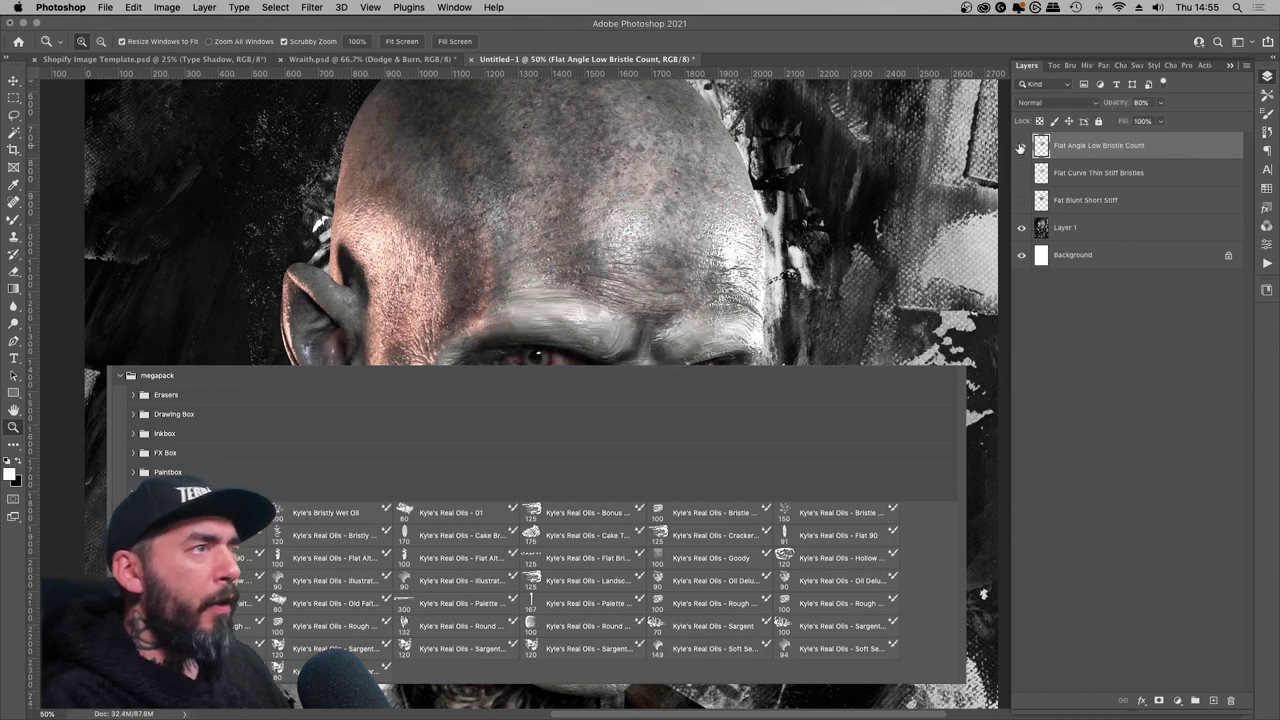
{"action": "left_click", "coordinate": [1021, 147]}
{"action": "left_click", "coordinate": [1021, 147]}
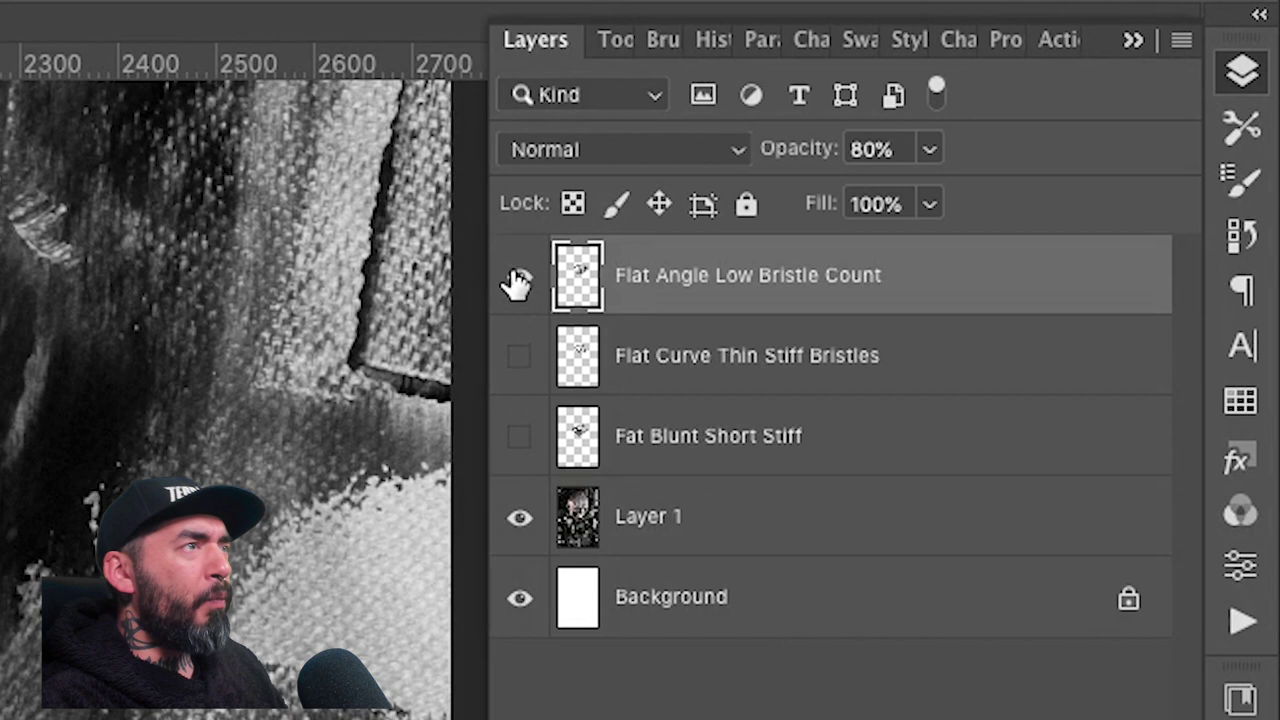
{"action": "left_click", "coordinate": [518, 278]}
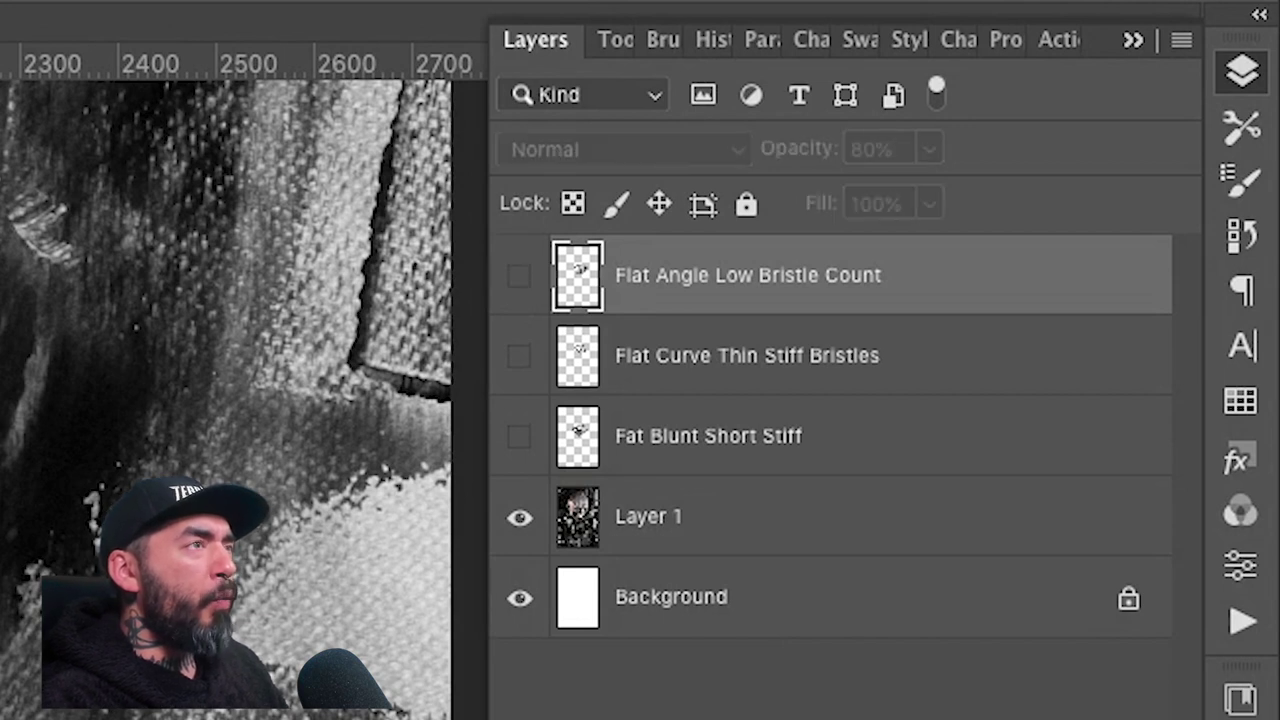
- Create a new top layer and choose the Flat Angle Low Bristle Count tip for the Mixer Brush
{"action": "key", "text": "ctrl+alt+shift+n"}
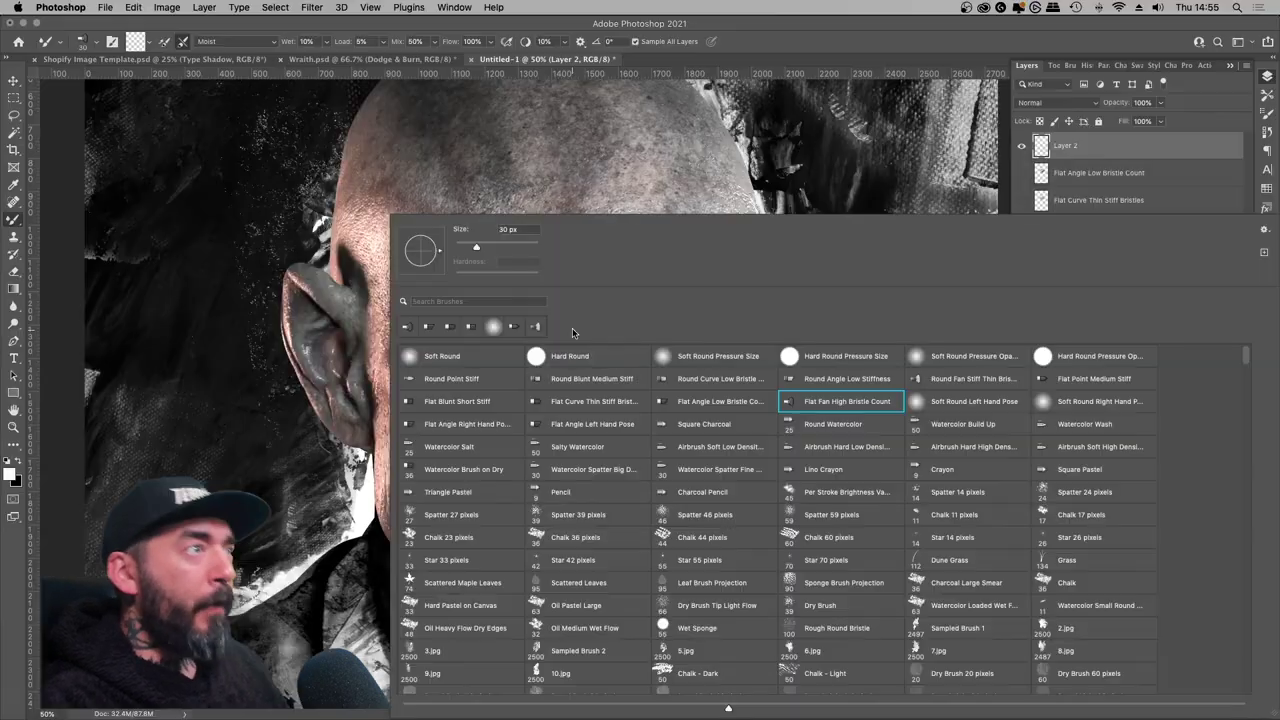
{"action": "left_click", "coordinate": [695, 402]}
{"action": "left_click", "coordinate": [1092, 143]}
{"action": "key", "text": "bracketright"}
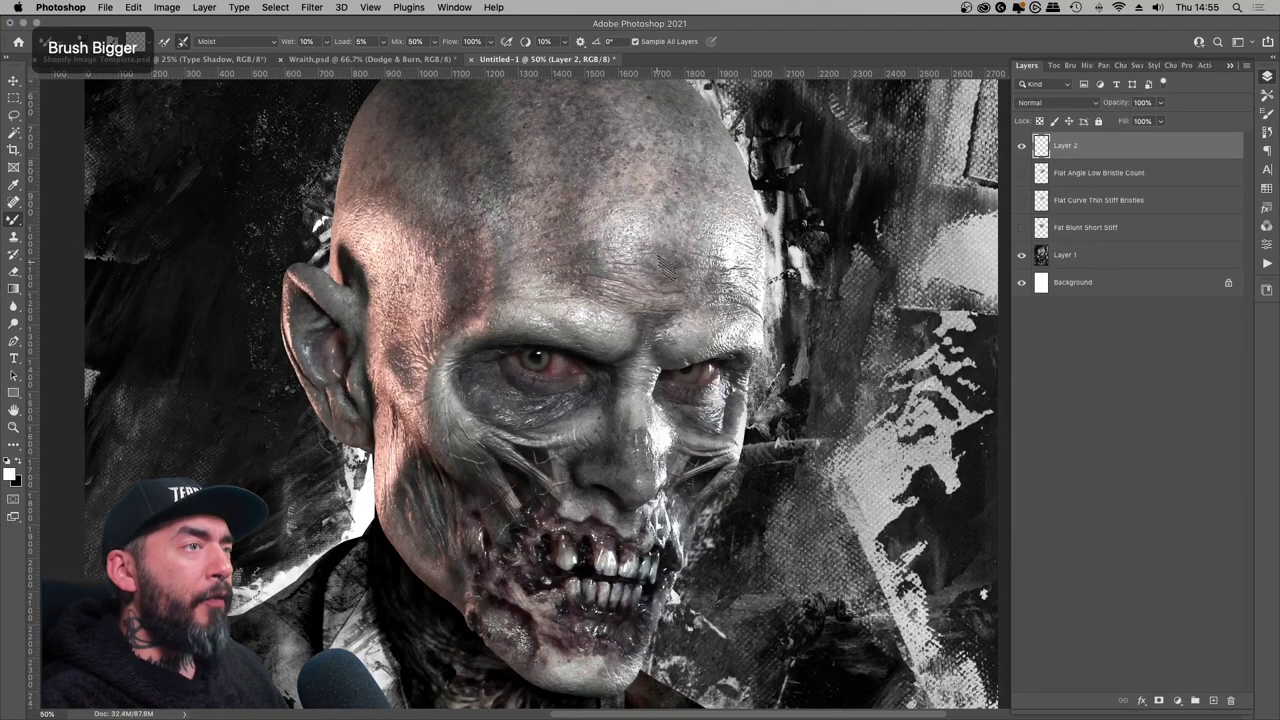
- Blend the skin of the mid forehead and the pink temple above the ear with 50 px Mixer Brush strokes on Layer 2
{"action": "mouse_move", "coordinate": [672, 290]}
{"action": "left_mouse_down"}
{"action": "mouse_move", "coordinate": [692, 390]}
{"action": "mouse_move", "coordinate": [612, 375]}
{"action": "mouse_move", "coordinate": [688, 412]}
{"action": "mouse_move", "coordinate": [581, 374]}
{"action": "left_mouse_up"}
{"action": "key", "text": "bracketleft"}
{"action": "key", "text": "bracketleft"}
{"action": "key", "text": "bracketleft"}
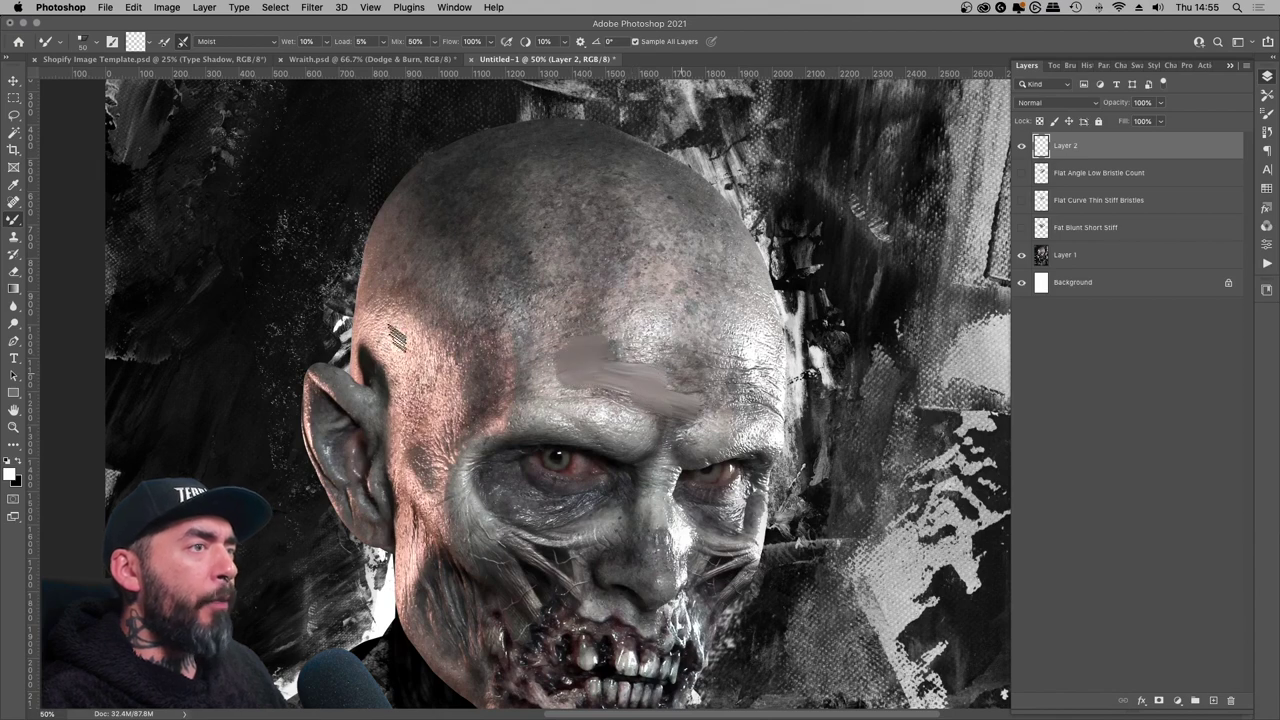
{"action": "left_click_drag", "start_coordinate": [393, 311], "coordinate": [397, 325]}
{"action": "mouse_move", "coordinate": [391, 300]}
{"action": "left_mouse_down"}
{"action": "mouse_move", "coordinate": [425, 376]}
{"action": "mouse_move", "coordinate": [450, 363]}
{"action": "mouse_move", "coordinate": [410, 375]}
{"action": "mouse_move", "coordinate": [382, 346]}
{"action": "mouse_move", "coordinate": [383, 376]}
{"action": "left_mouse_up"}
{"action": "mouse_move", "coordinate": [378, 366]}
{"action": "left_mouse_down"}
{"action": "mouse_move", "coordinate": [370, 400]}
{"action": "mouse_move", "coordinate": [392, 376]}
{"action": "left_mouse_up"}
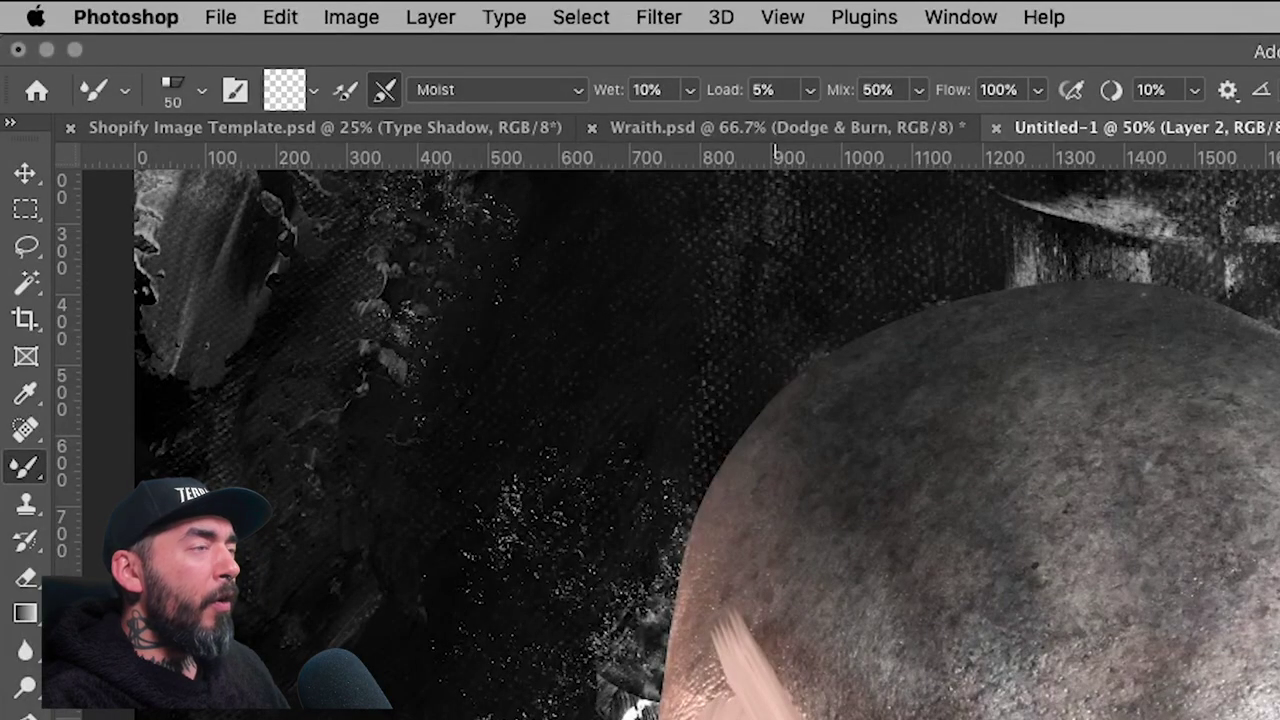
- Blend the brow ridge and lower forehead above the near eye with a smaller 25 to 30 px Mixer Brush
{"action": "key", "text": "bracketleft"}
{"action": "key", "text": "bracketleft"}
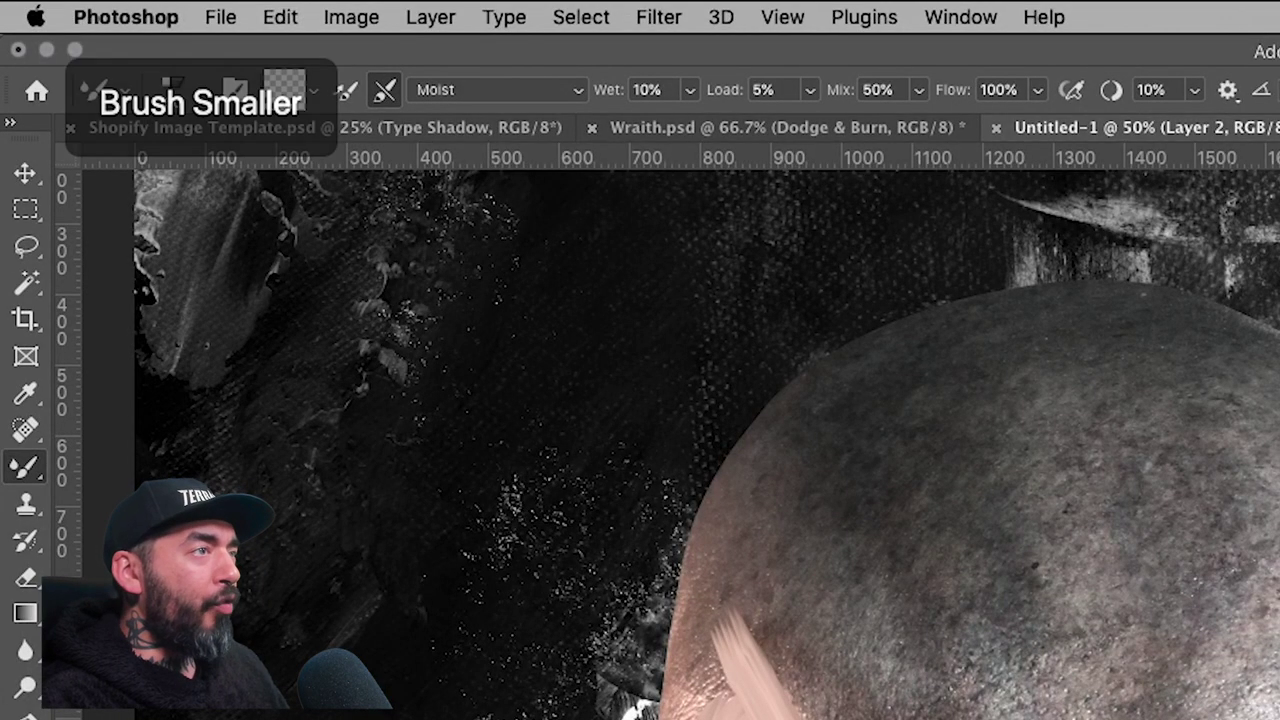
{"action": "left_click_drag", "start_coordinate": [860, 650], "coordinate": [717, 636]}
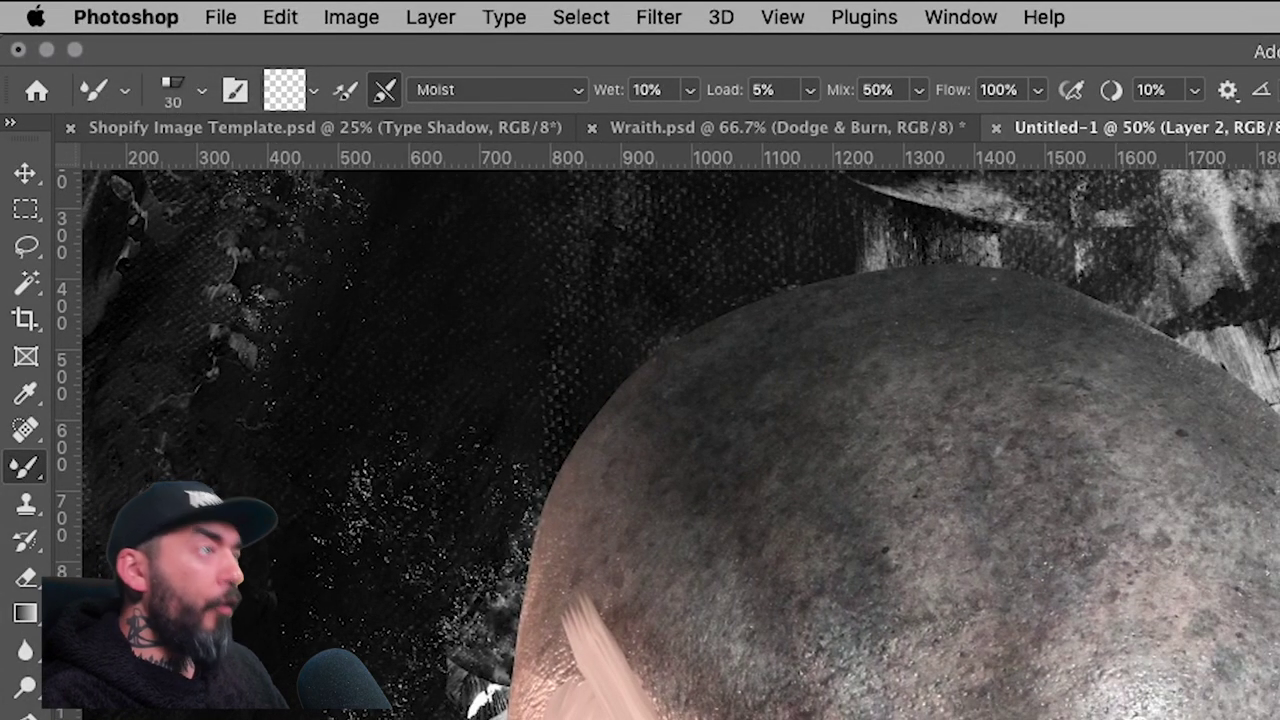
{"action": "key", "text": "super+z"}
{"action": "key", "text": "super+z"}
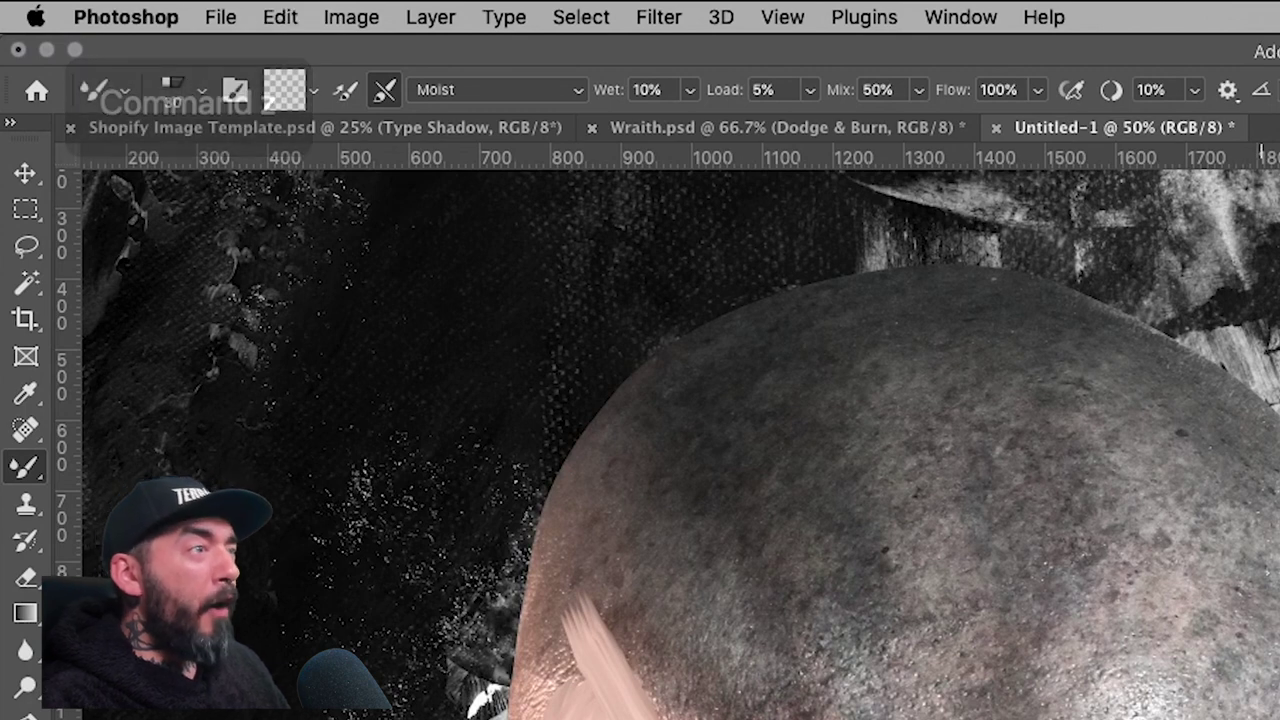
{"action": "key", "text": "shift+super+z"}
{"action": "key", "text": "bracketleft"}
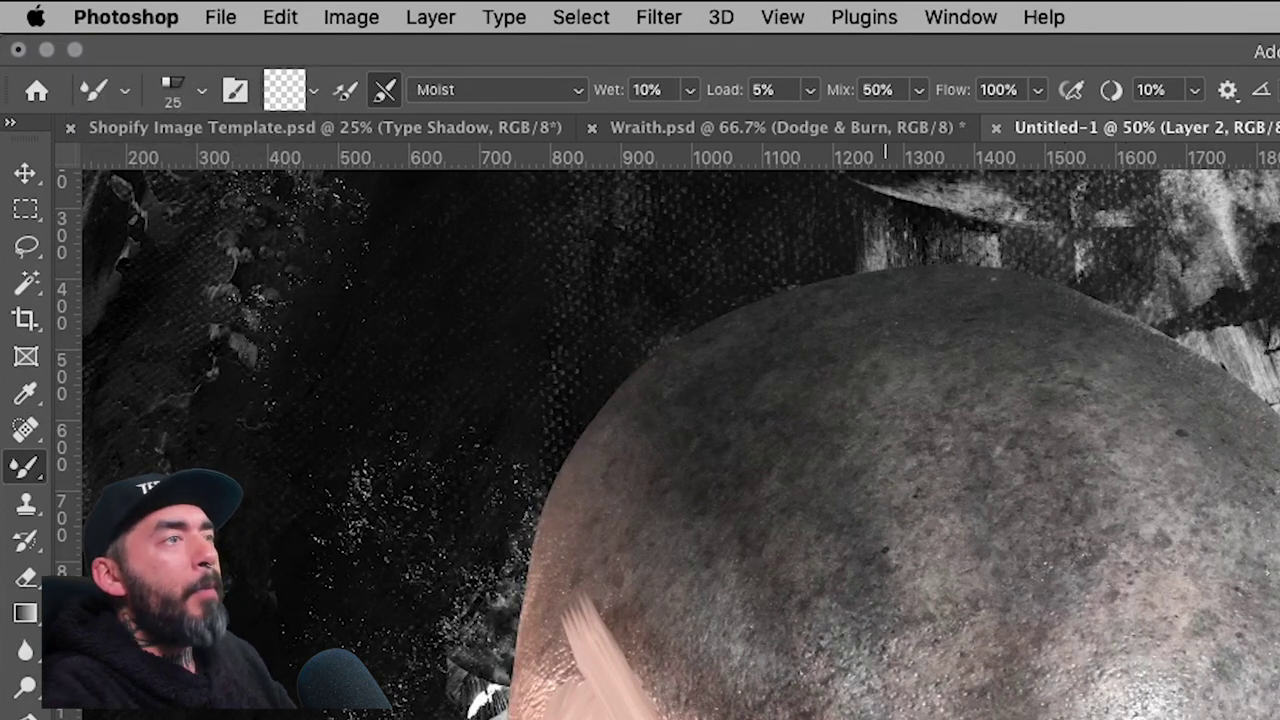
{"action": "left_click_drag", "start_coordinate": [1118, 719], "coordinate": [966, 700]}
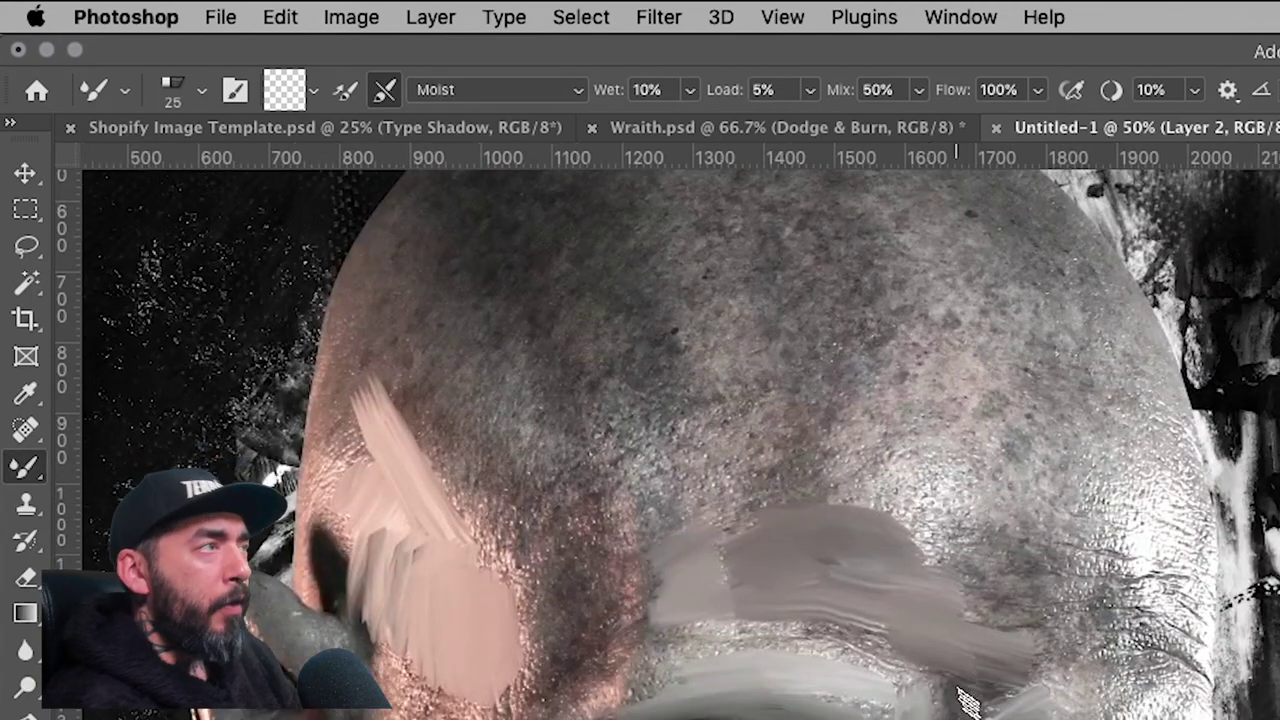
{"action": "left_click_drag", "start_coordinate": [832, 628], "coordinate": [652, 656]}
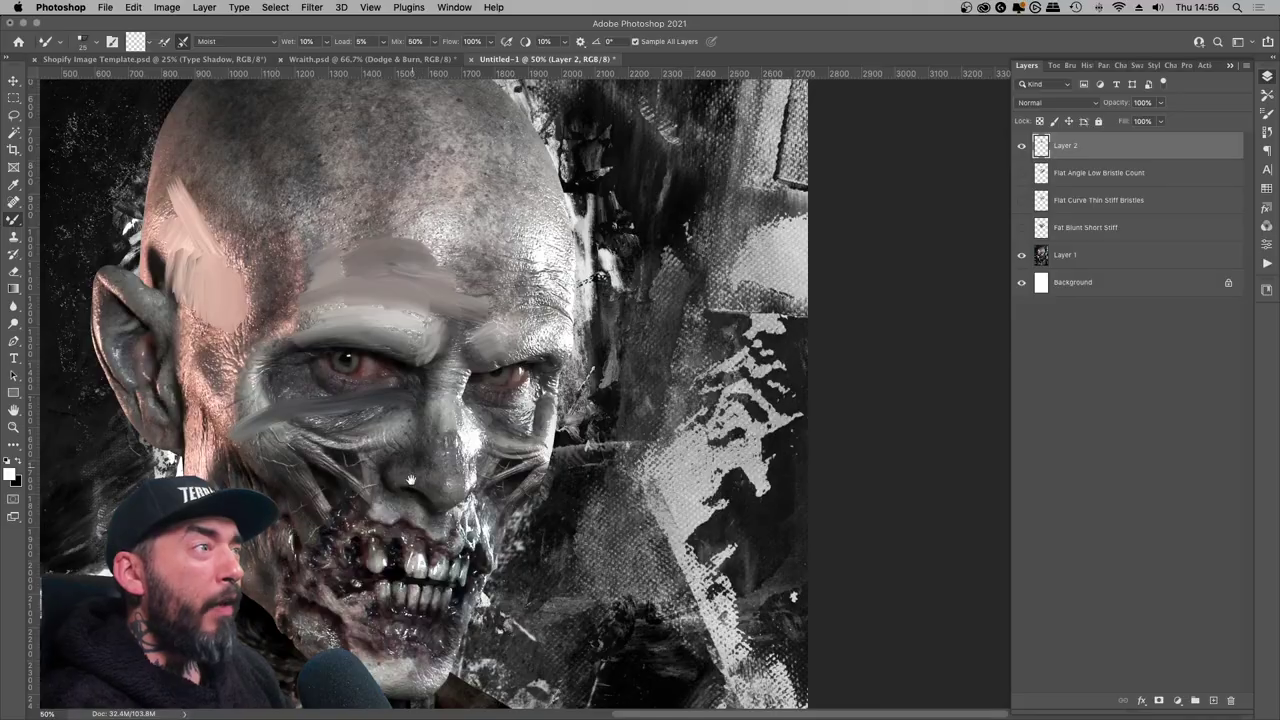
{"action": "left_click_drag", "start_coordinate": [410, 480], "coordinate": [380, 478]}
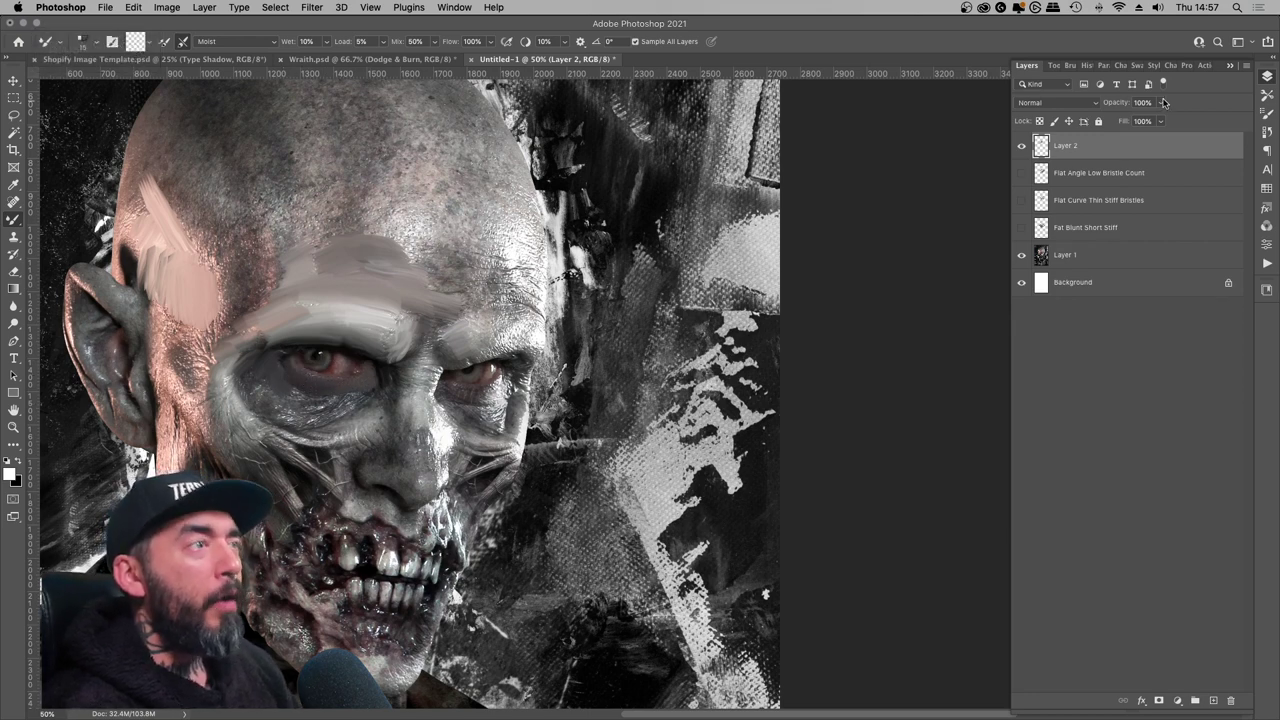
- Try Layer 2 at 78% opacity, and restore it to 100%
{"action": "left_click_drag", "start_coordinate": [1163, 103], "coordinate": [1146, 120]}
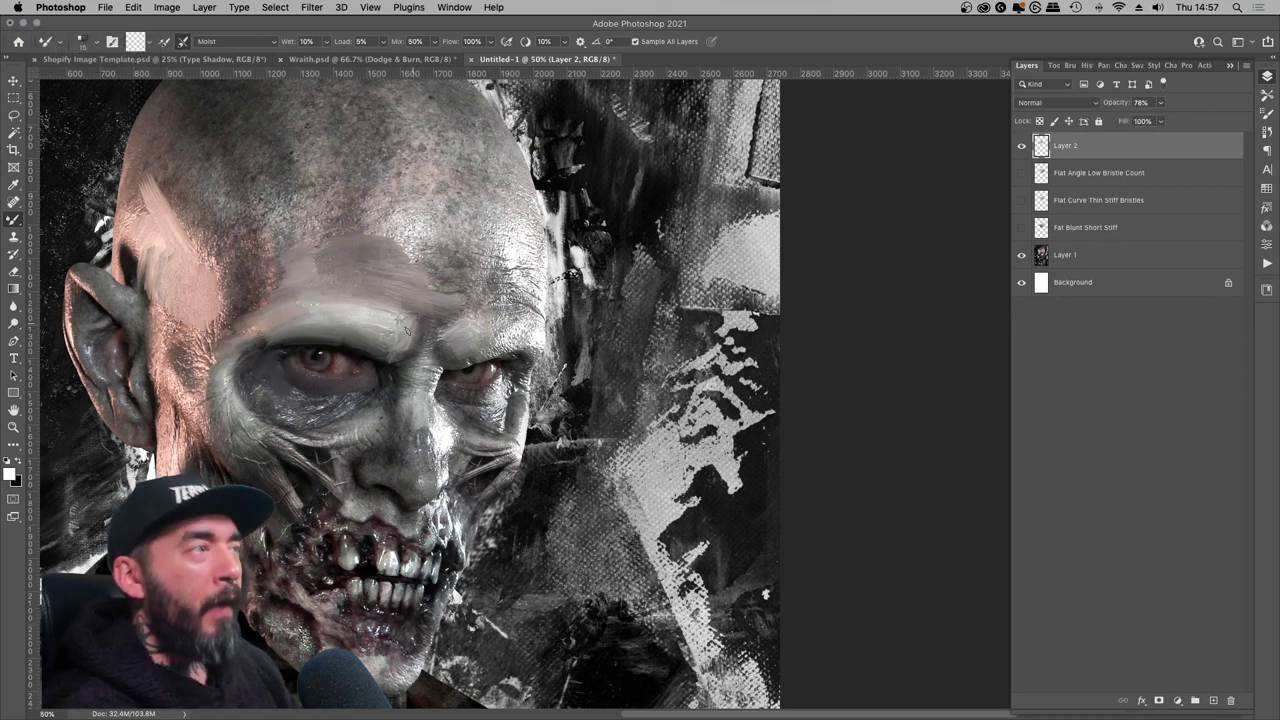
{"action": "key", "text": "bracketright"}
{"action": "scroll", "coordinate": [262, 330], "scroll_direction": "down", "scroll_amount": 2}
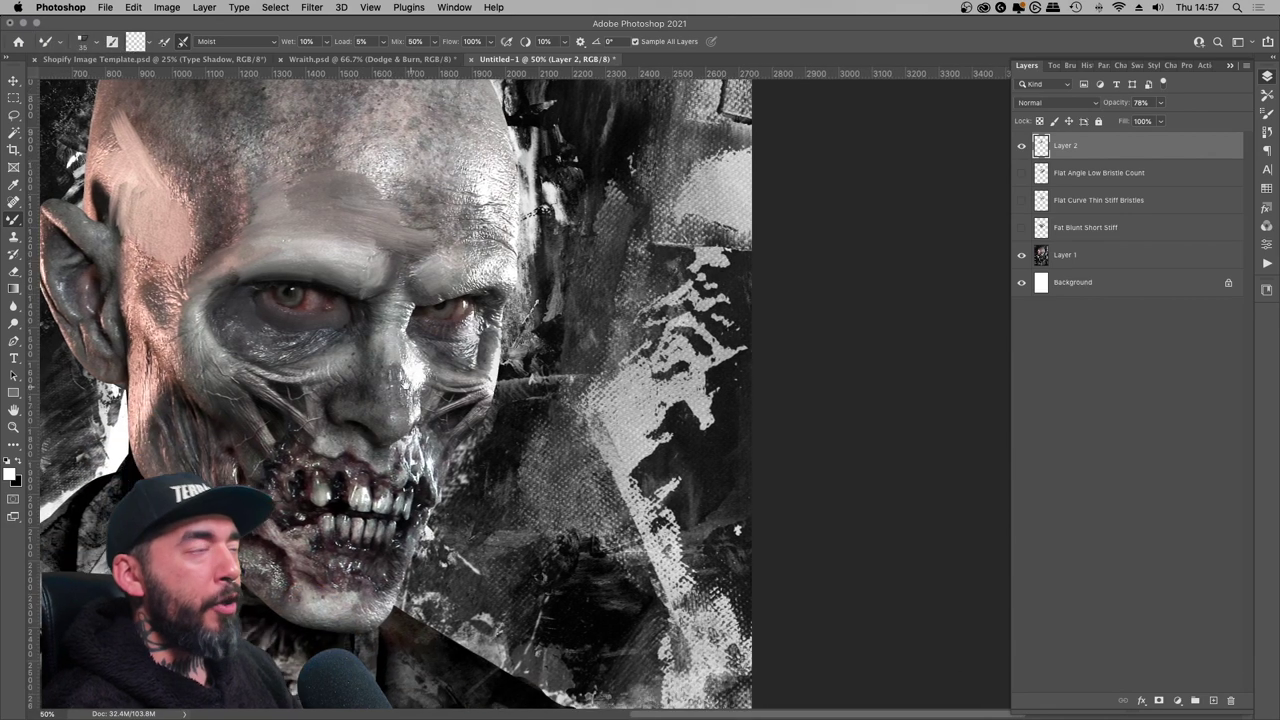
{"action": "mouse_move", "coordinate": [1160, 103]}
{"action": "left_mouse_down"}
{"action": "mouse_move", "coordinate": [1160, 120]}
{"action": "mouse_move", "coordinate": [1203, 120]}
{"action": "left_mouse_up"}
- Set the Mixer Brush flow to 50% and blend the forehead and far brow with a 35 px tip
{"action": "left_click_drag", "start_coordinate": [490, 41], "coordinate": [463, 60]}
{"action": "scroll", "coordinate": [410, 220], "scroll_direction": "right", "scroll_amount": 2}
{"action": "scroll", "coordinate": [410, 220], "scroll_direction": "up", "scroll_amount": 1}
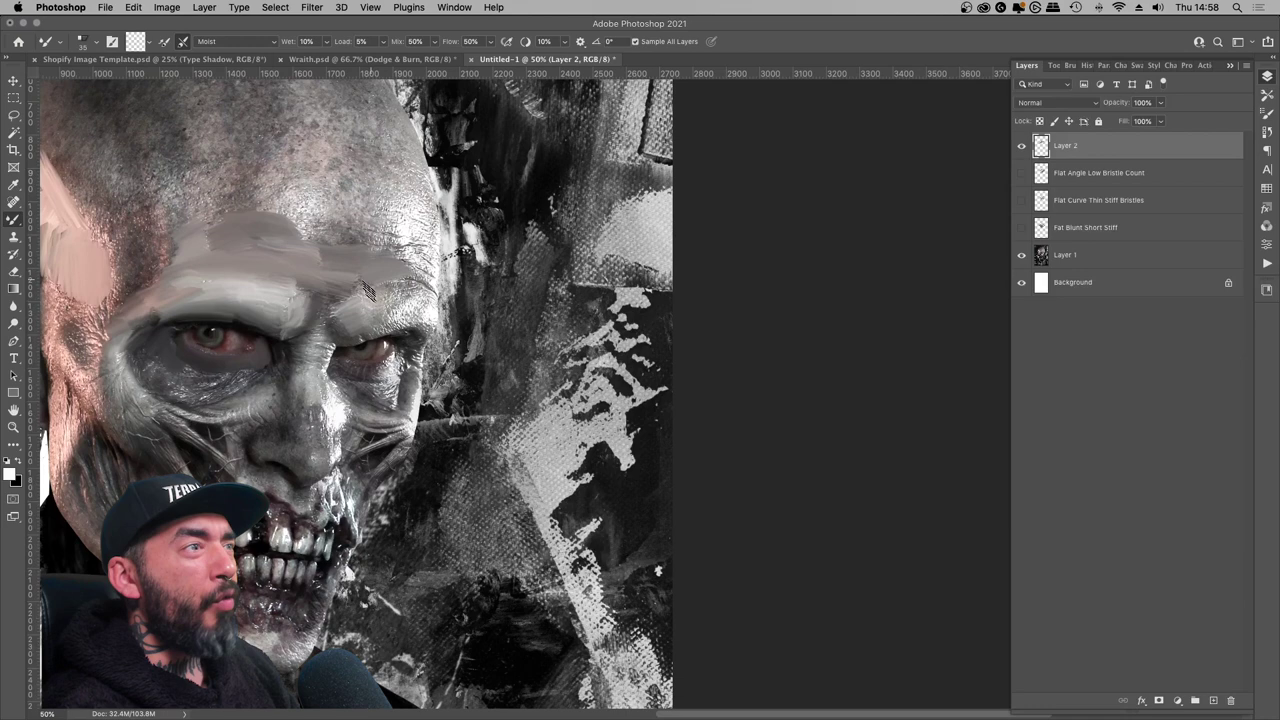
{"action": "scroll", "coordinate": [306, 392], "scroll_direction": "down", "scroll_amount": 2}
{"action": "scroll", "coordinate": [306, 392], "scroll_direction": "left", "scroll_amount": 1}
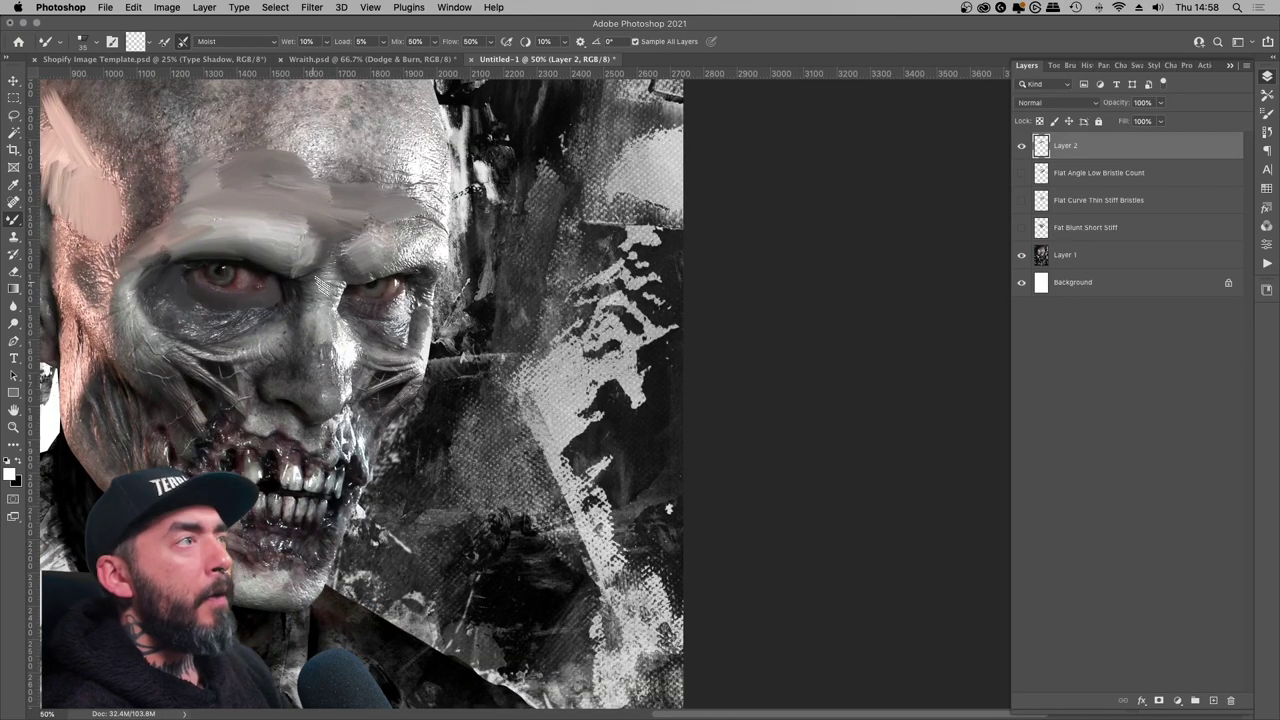
- Smooth the dark skin under the near eye and the bridge of the nose with a 30 px Mixer Brush
{"action": "key", "text": "["}
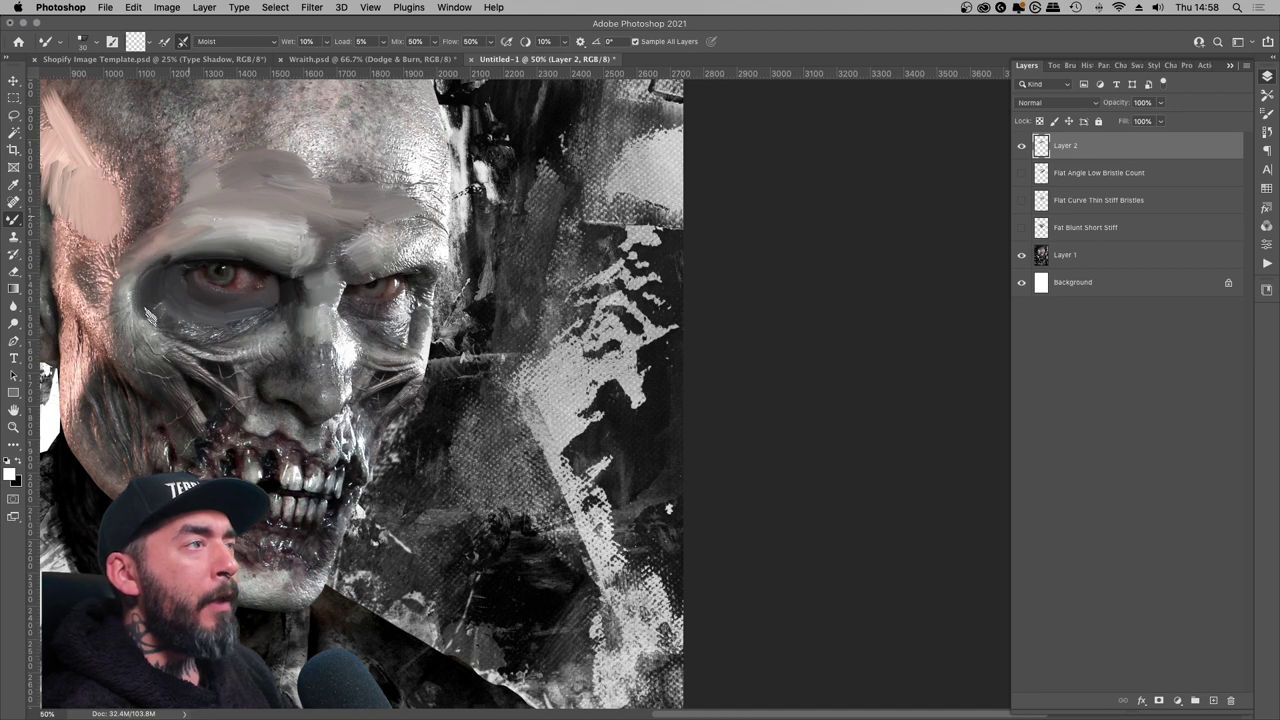
{"action": "scroll", "coordinate": [268, 345], "scroll_direction": "up", "scroll_amount": 1}
{"action": "scroll", "coordinate": [268, 345], "scroll_direction": "right", "scroll_amount": 1}
{"action": "left_click_drag", "start_coordinate": [172, 347], "coordinate": [305, 286]}
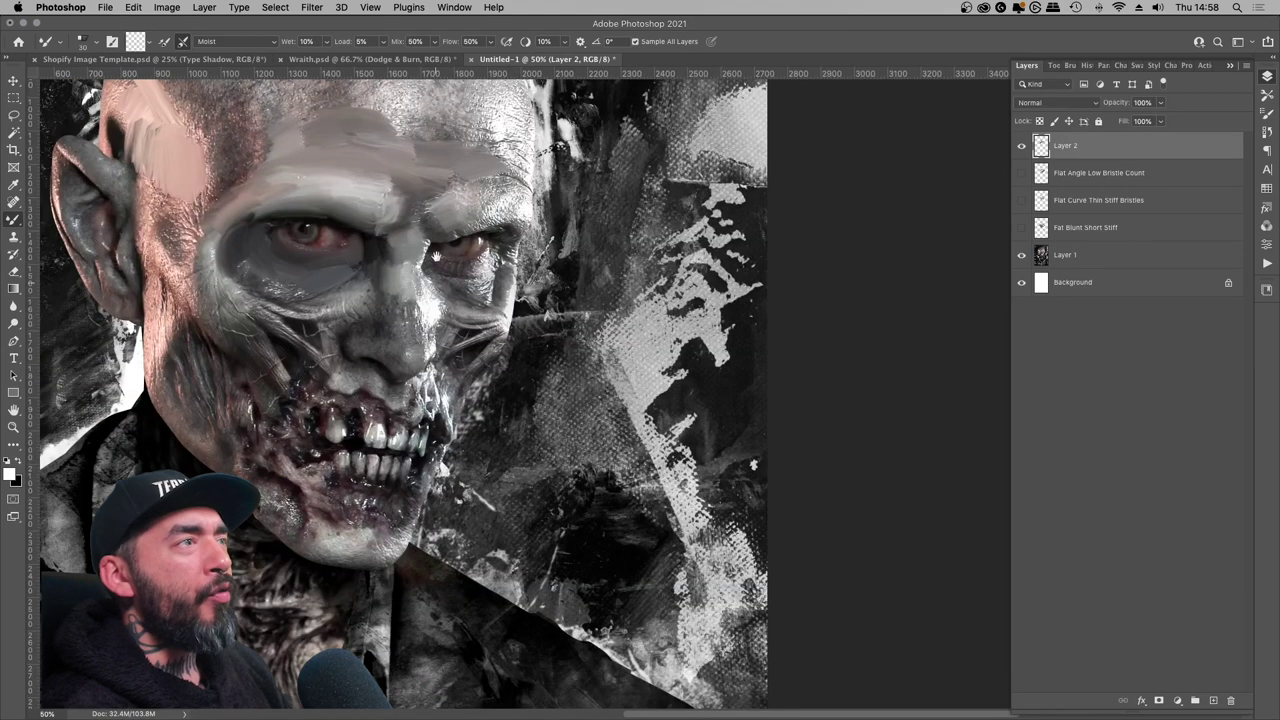
- Refine the near eye socket, its rim and the top of the nose with a 25 px Mixer Brush
{"action": "key", "text": "["}
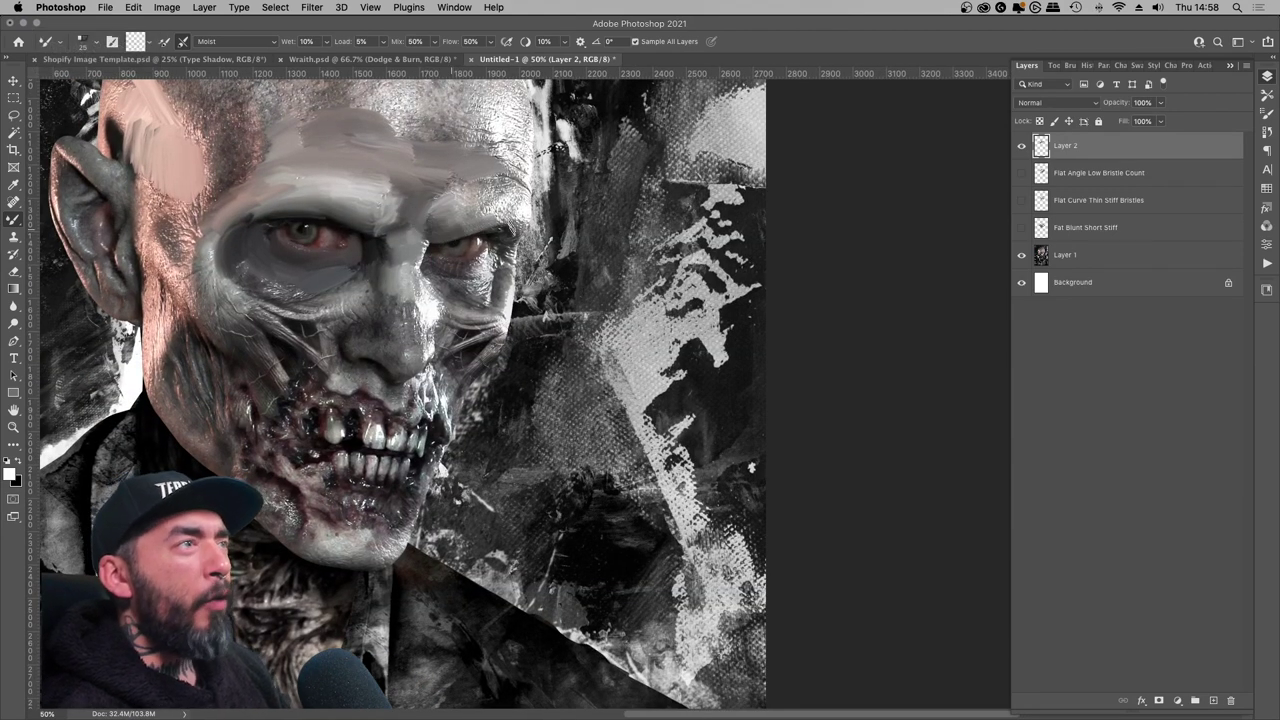
{"action": "scroll", "coordinate": [275, 318], "scroll_direction": "right", "scroll_amount": 2}
{"action": "scroll", "coordinate": [275, 318], "scroll_direction": "up", "scroll_amount": 1}
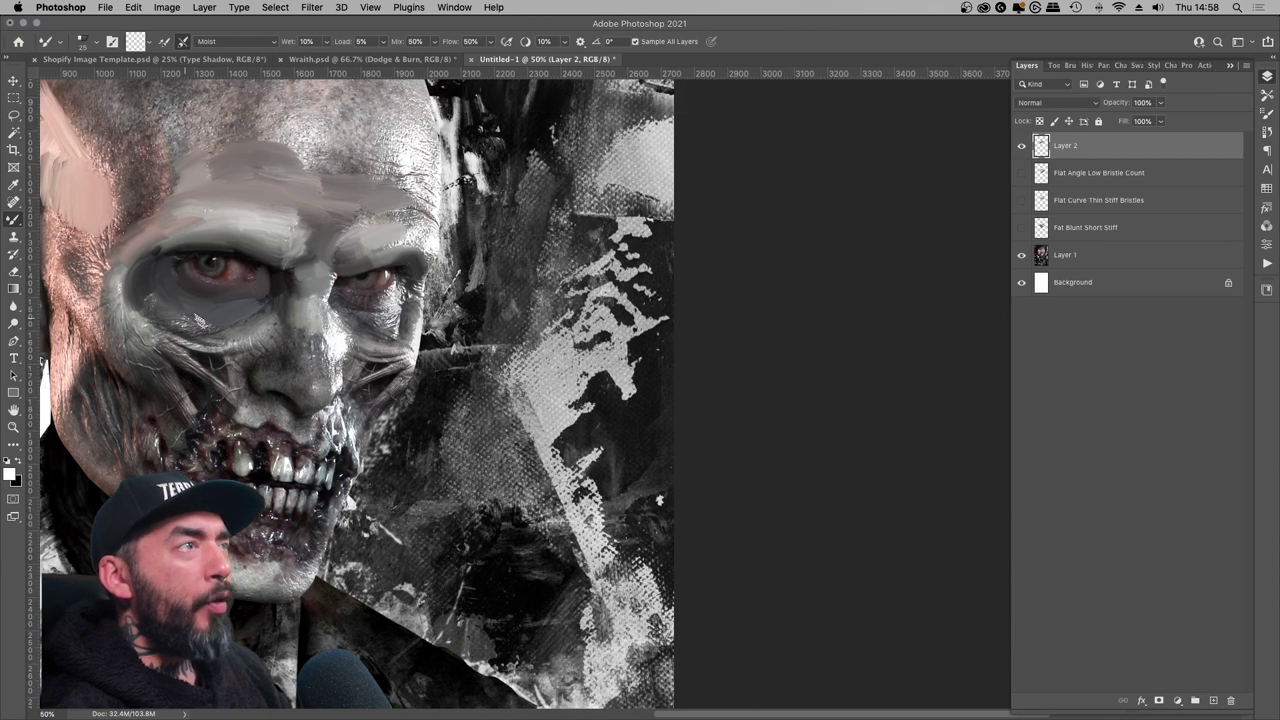
{"action": "scroll", "coordinate": [238, 316], "scroll_direction": "left", "scroll_amount": 2}
{"action": "scroll", "coordinate": [238, 316], "scroll_direction": "down", "scroll_amount": 1}
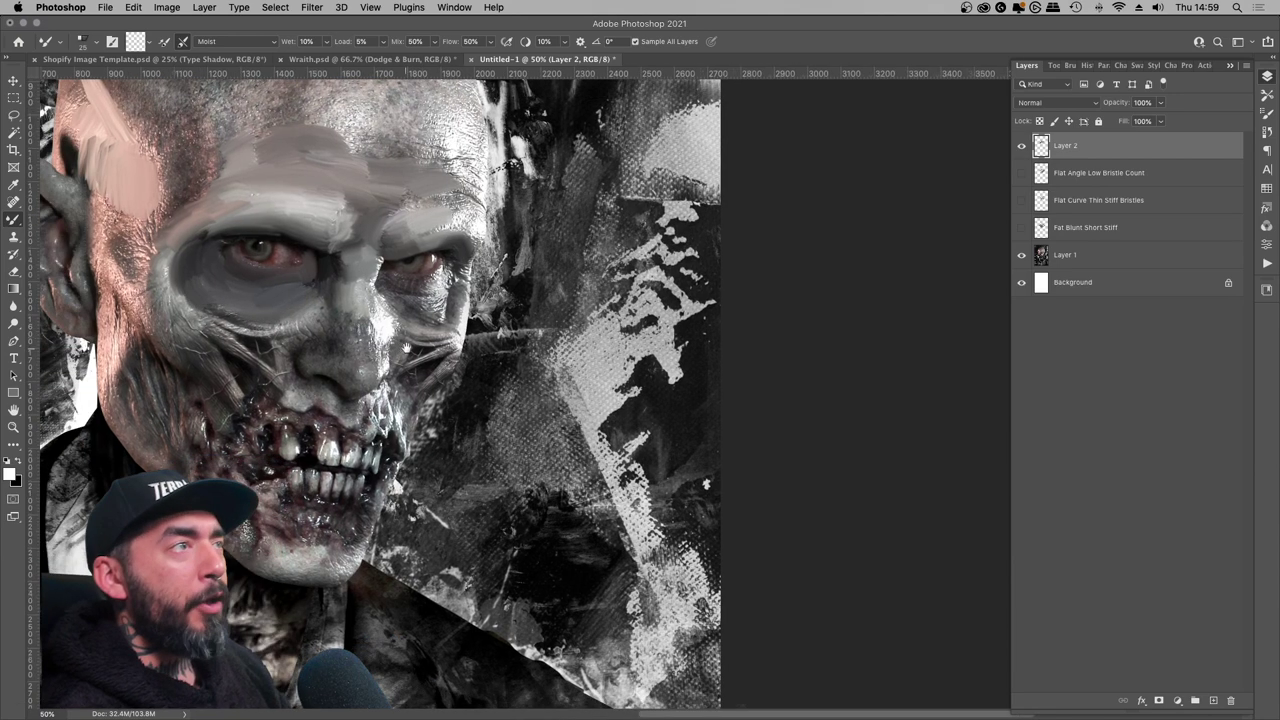
- Set Layer 2's opacity to 80% and blend the nose down to its tip
{"action": "key", "text": "8"}
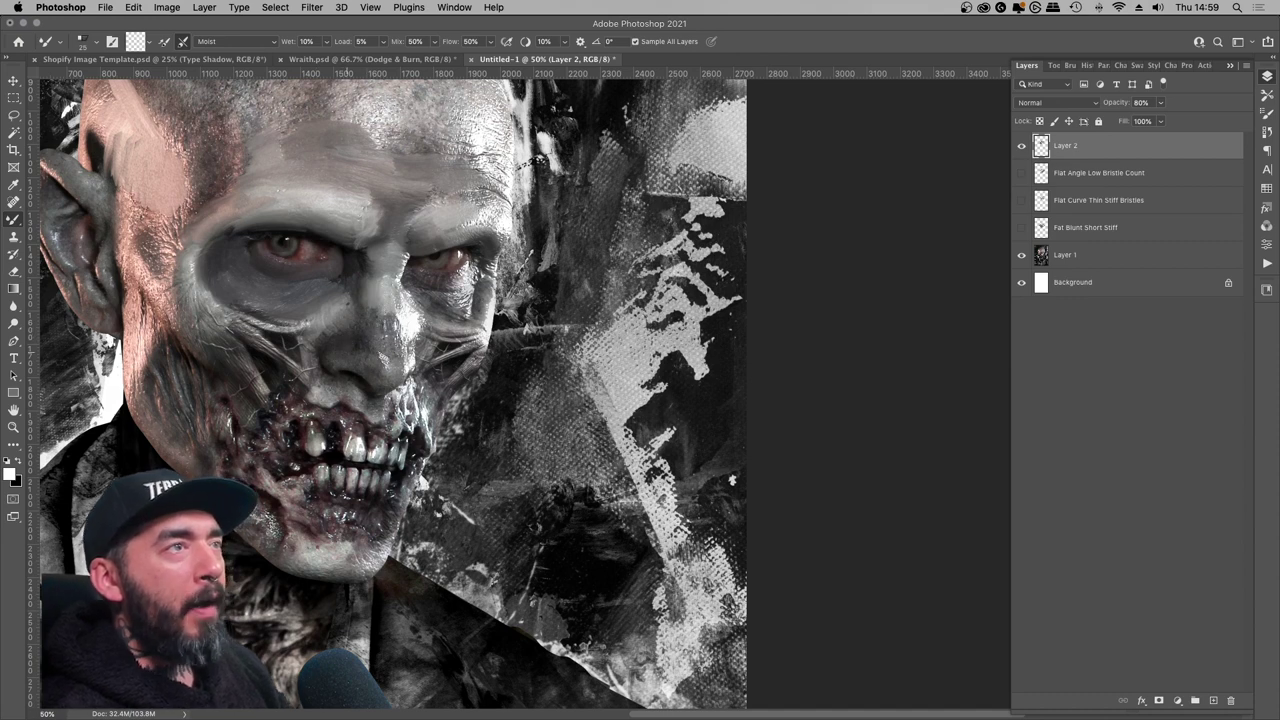
{"action": "scroll", "coordinate": [520, 392], "scroll_direction": "right", "scroll_amount": 1}
{"action": "scroll", "coordinate": [520, 392], "scroll_direction": "up", "scroll_amount": 1}
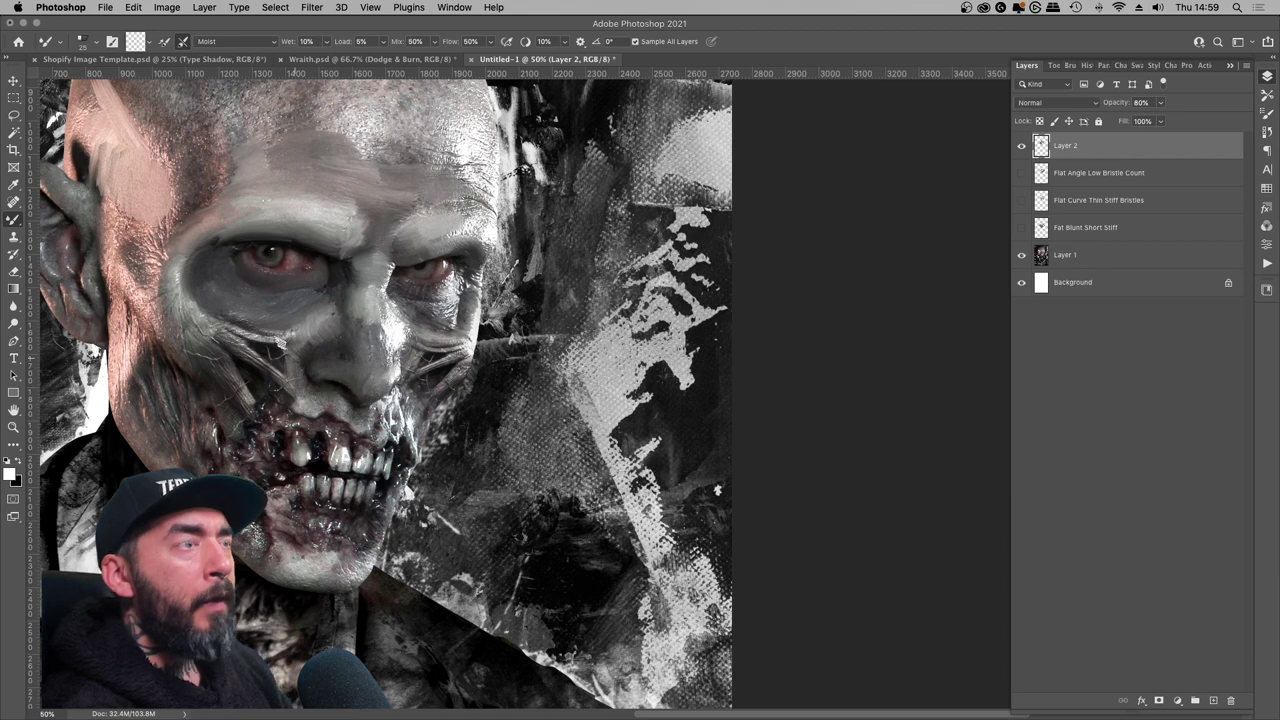
- Blend the skin around the nostrils and above the upper lip with a 15 px Mixer Brush
{"action": "key", "text": "bracketleft"}
{"action": "scroll", "coordinate": [264, 346], "scroll_direction": "down", "scroll_amount": 3}
{"action": "scroll", "coordinate": [264, 346], "scroll_direction": "right", "scroll_amount": 2}
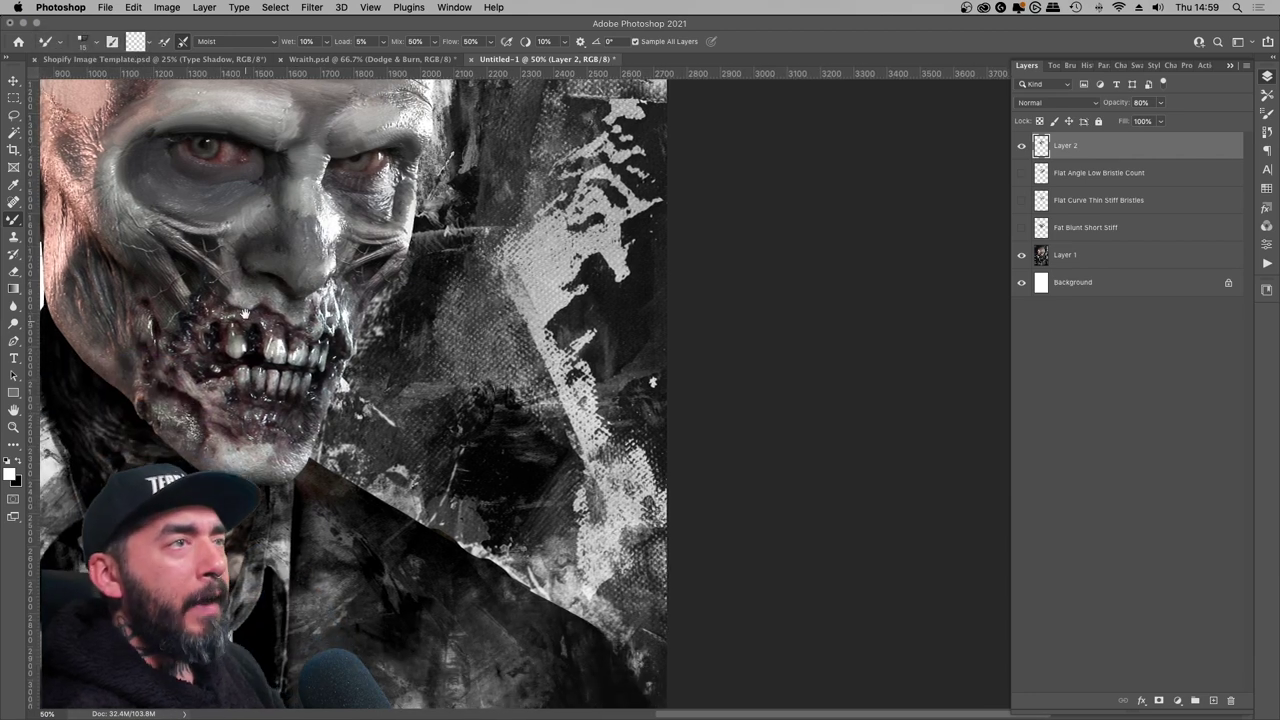
{"action": "scroll", "coordinate": [343, 309], "scroll_direction": "up", "scroll_amount": 2}
{"action": "scroll", "coordinate": [343, 309], "scroll_direction": "left", "scroll_amount": 2}
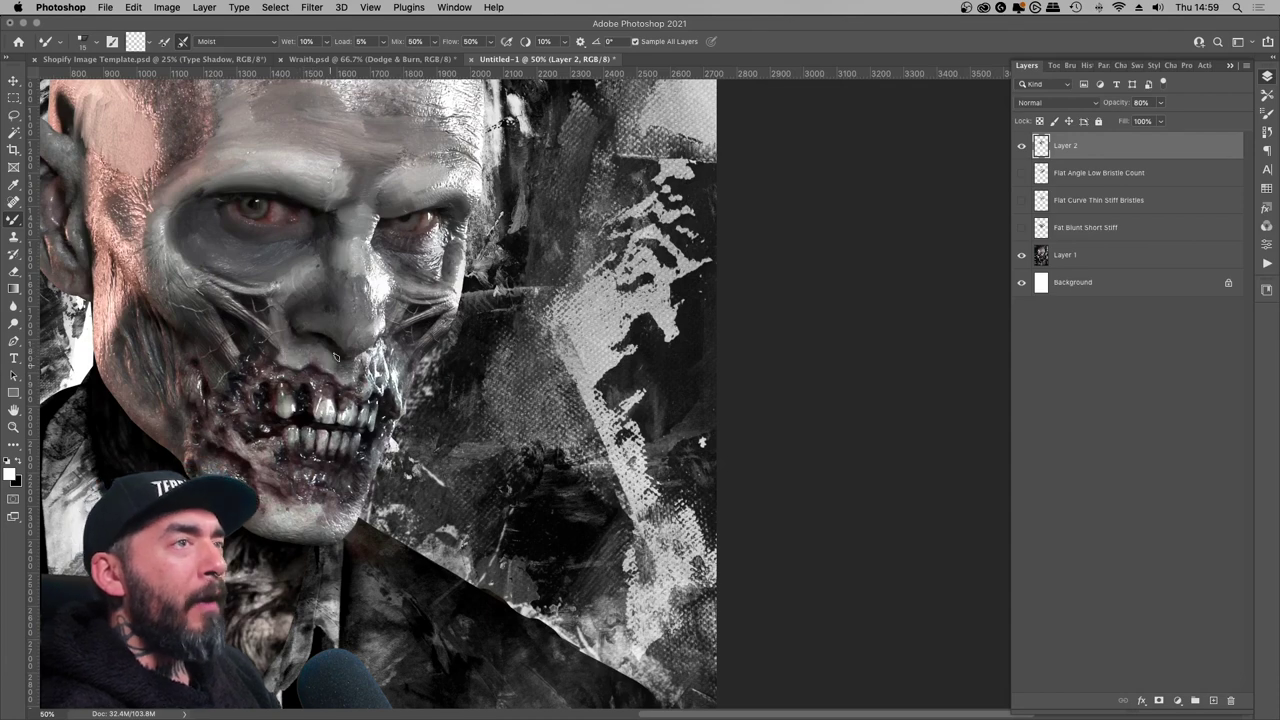
- Blend the skin around the far eye and the adjacent side of the nose with the 15 px Mixer Brush
{"action": "scroll", "coordinate": [400, 390], "scroll_direction": "up", "scroll_amount": 2}
{"action": "scroll", "coordinate": [400, 390], "scroll_direction": "left", "scroll_amount": 3}
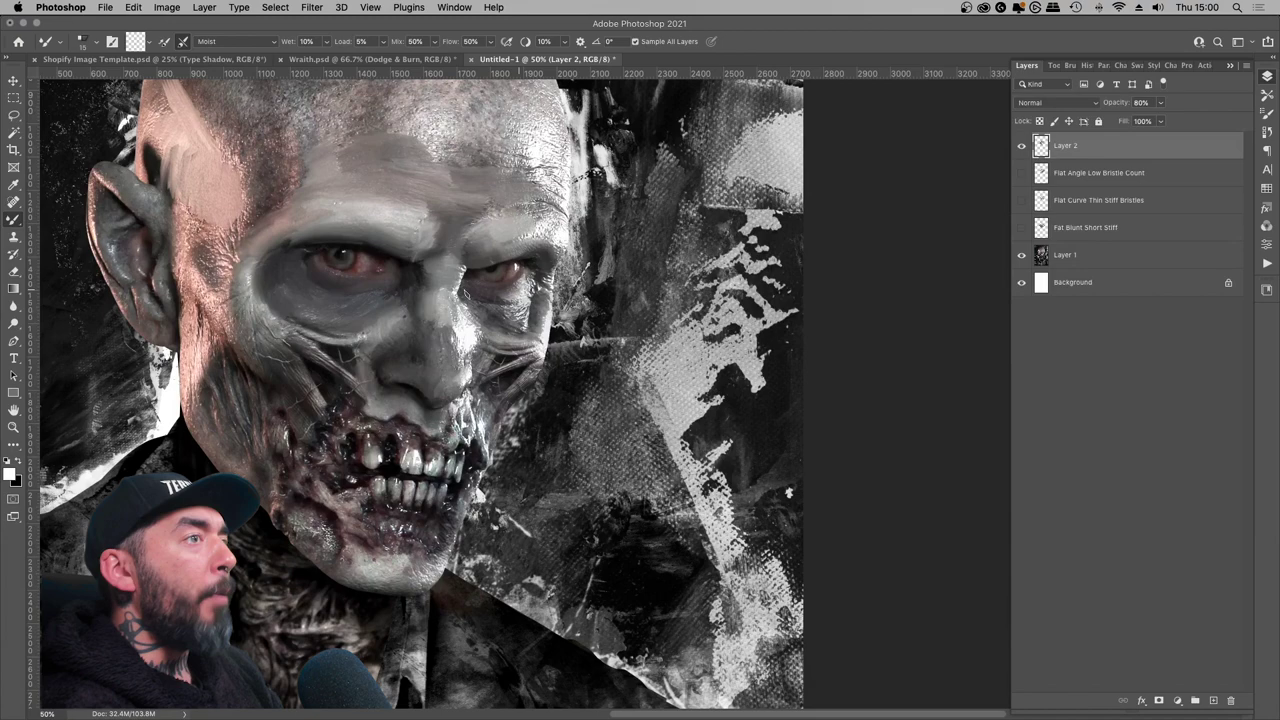
{"action": "scroll", "coordinate": [557, 293], "scroll_direction": "up", "scroll_amount": 2}
{"action": "scroll", "coordinate": [557, 293], "scroll_direction": "left", "scroll_amount": 1}
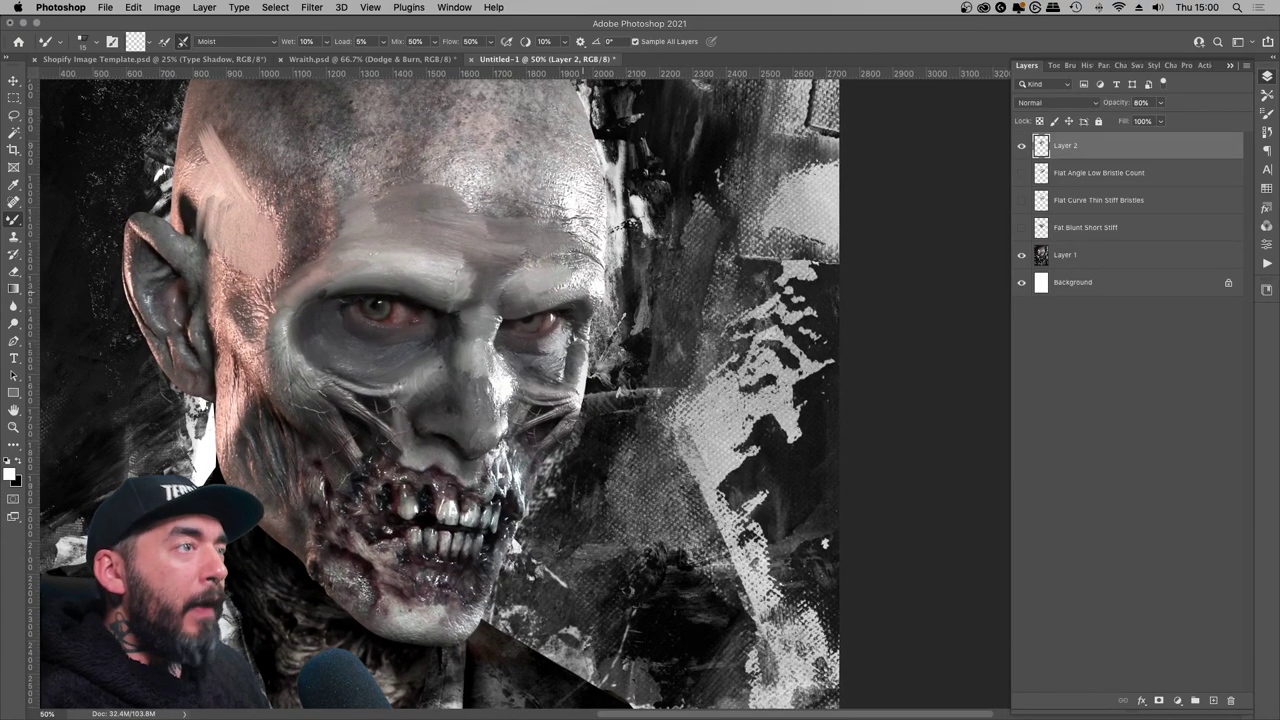
- Check the blended facial skin against the whole portrait
{"action": "left_click_drag", "start_coordinate": [583, 293], "coordinate": [626, 211]}
{"action": "key", "text": "super+minus"}
{"action": "key", "text": "super+minus"}
{"action": "key", "text": "super+minus"}
{"action": "key", "text": "super+plus"}
{"action": "key", "text": "super+plus"}
{"action": "key", "text": "super+plus"}
{"action": "key", "text": "super+plus"}
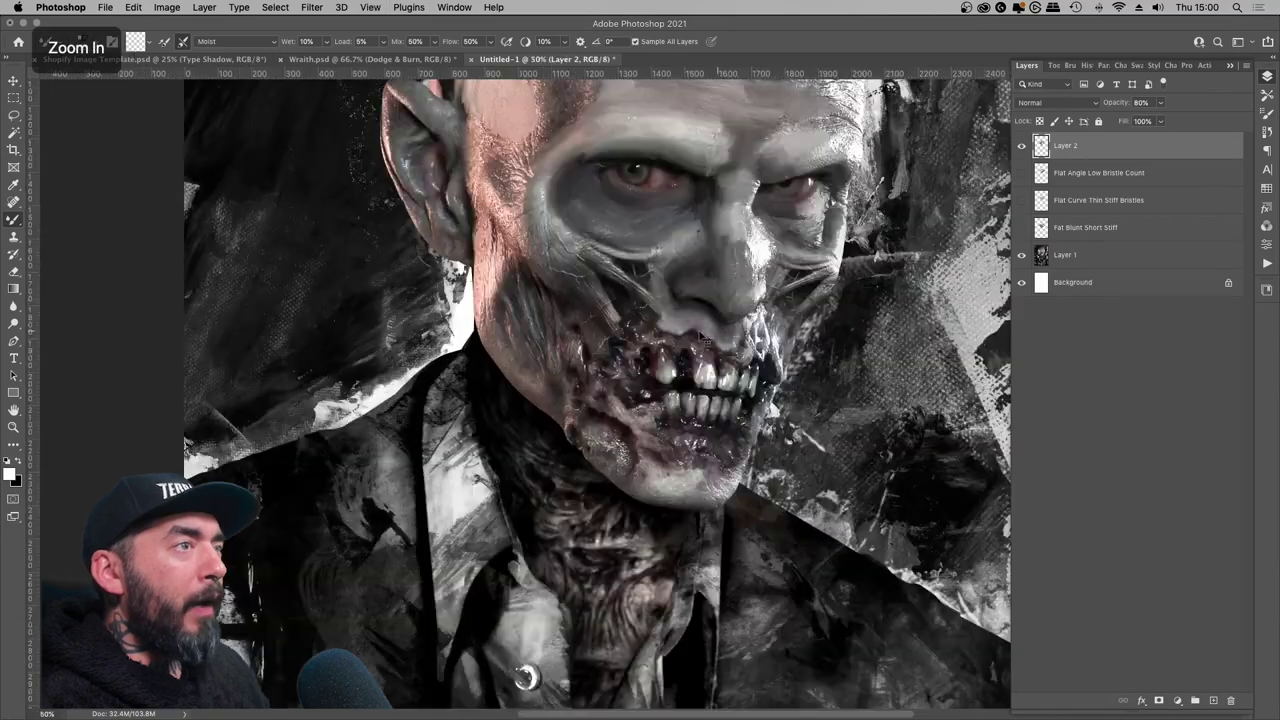
- Smooth the skin below the far eye with fine Mixer Brush strokes, using 25 px and 15 px tips
{"action": "left_click_drag", "start_coordinate": [630, 288], "coordinate": [533, 346]}
{"action": "key", "text": "bracketleft"}
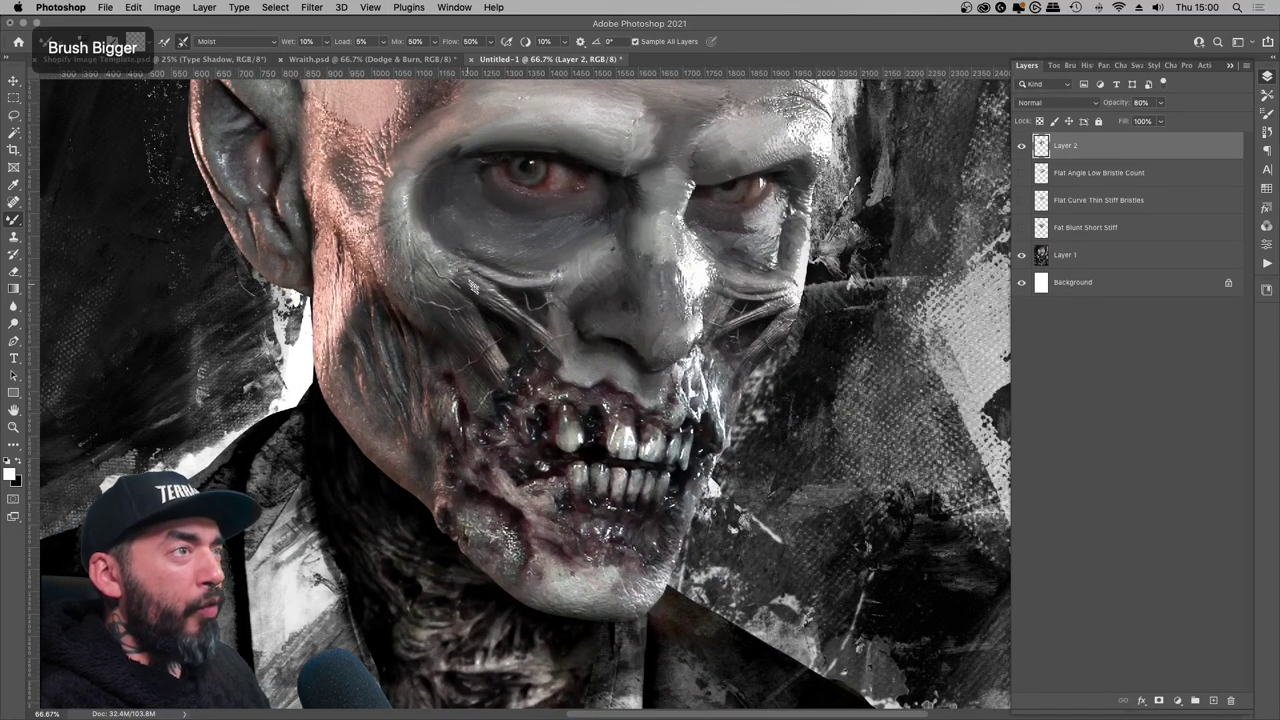
{"action": "scroll", "coordinate": [608, 262], "scroll_direction": "right", "scroll_amount": 3}
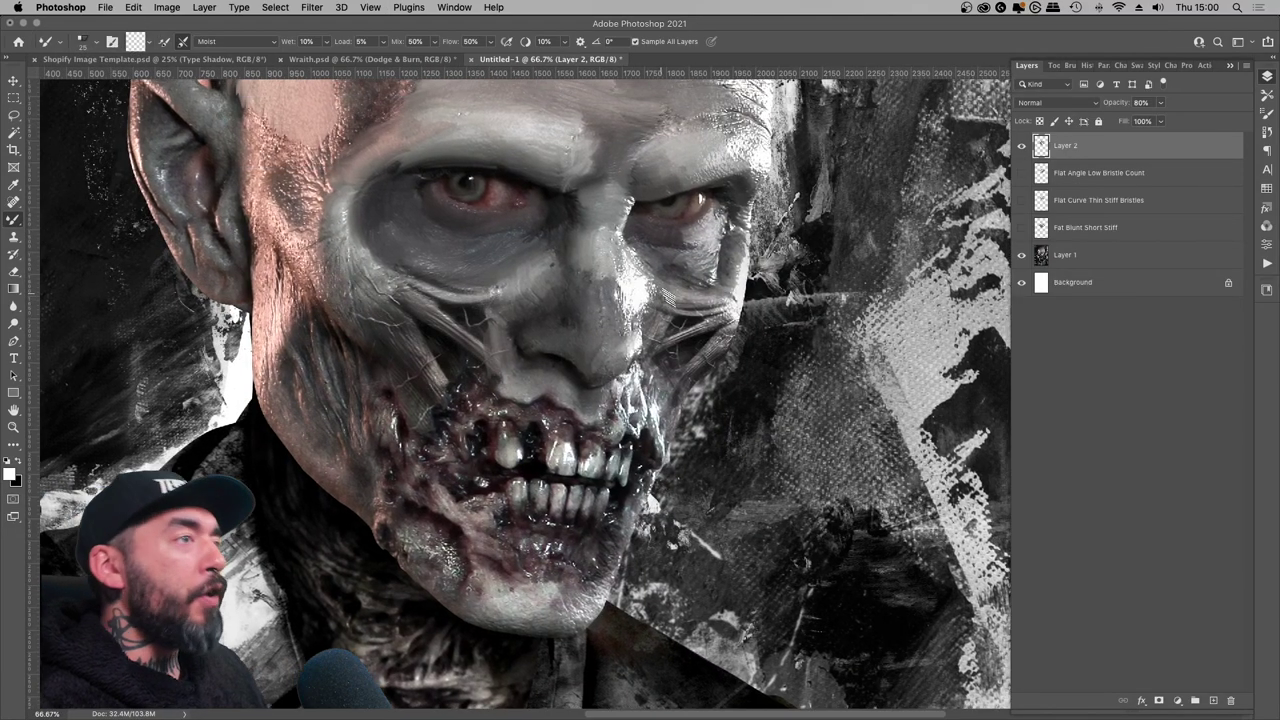
{"action": "key", "text": "bracketleft"}
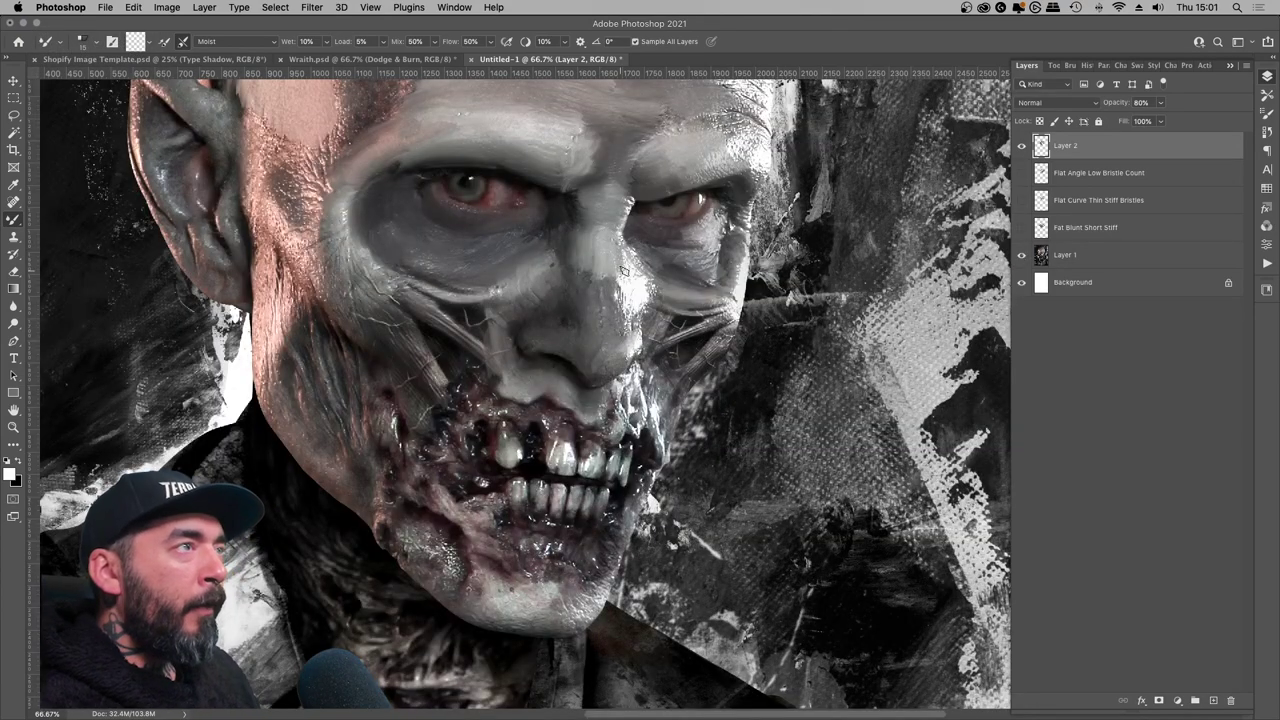
- Blend the far side of the nose bridge and the inner corner of the far eye with a 15 px Mixer Brush
{"action": "scroll", "coordinate": [600, 290], "scroll_direction": "right", "scroll_amount": 3}
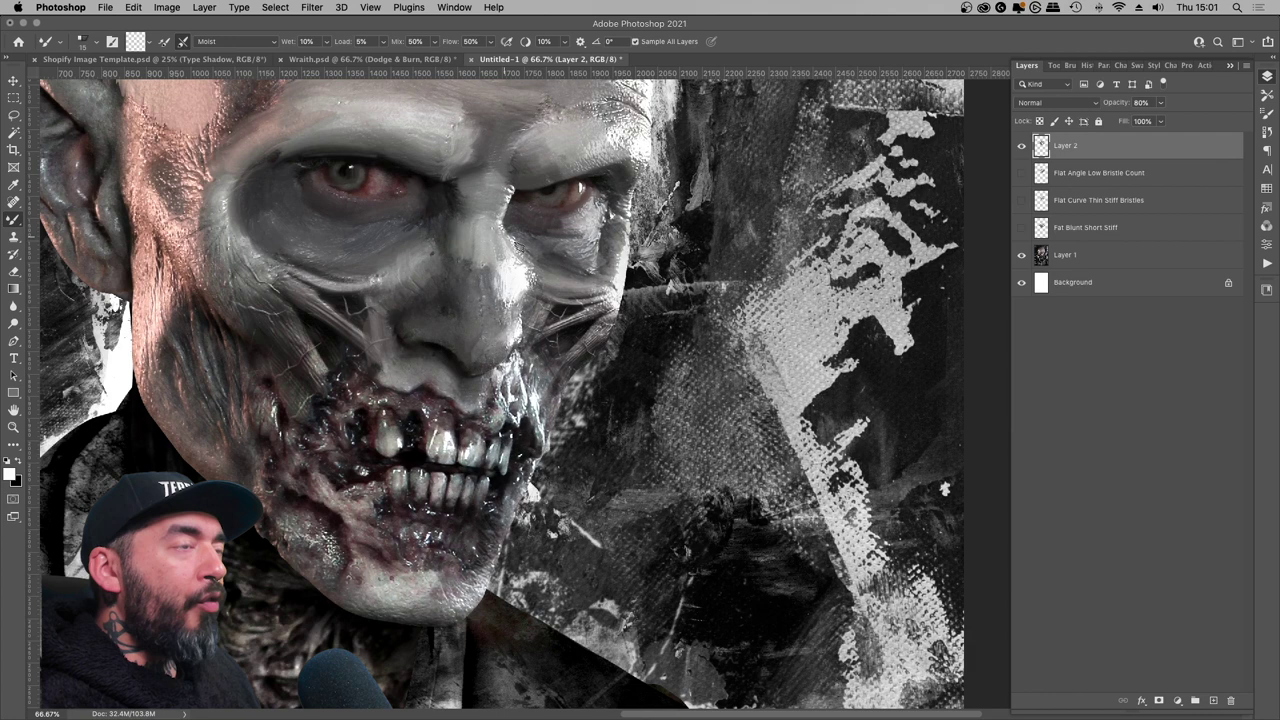
{"action": "scroll", "coordinate": [500, 390], "scroll_direction": "right", "scroll_amount": 2}
{"action": "scroll", "coordinate": [500, 390], "scroll_direction": "up", "scroll_amount": 2}
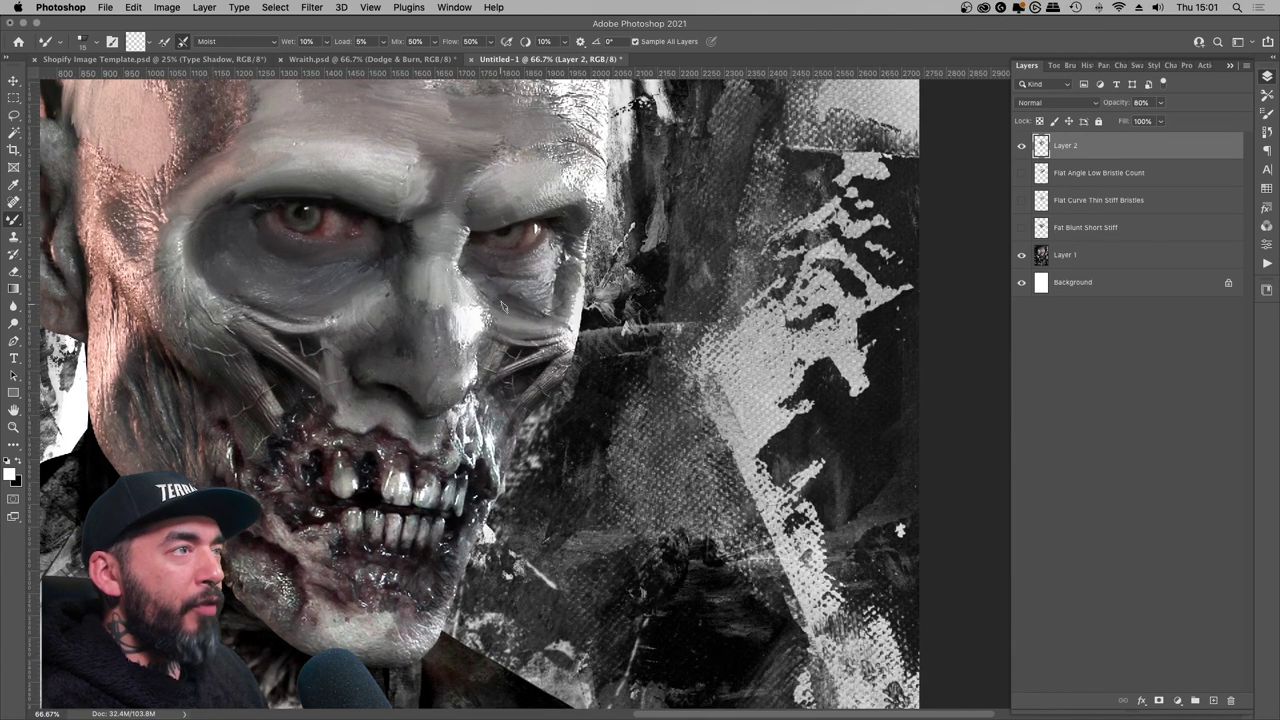
- Paint along the exposed tendons and edge of the far cheek with a Mixer Brush reduced to 10 px
{"action": "key", "text": "bracketleft"}
{"action": "key", "text": "bracketright"}
{"action": "scroll", "coordinate": [530, 320], "scroll_direction": "right", "scroll_amount": 1}
{"action": "key", "text": "bracketleft"}
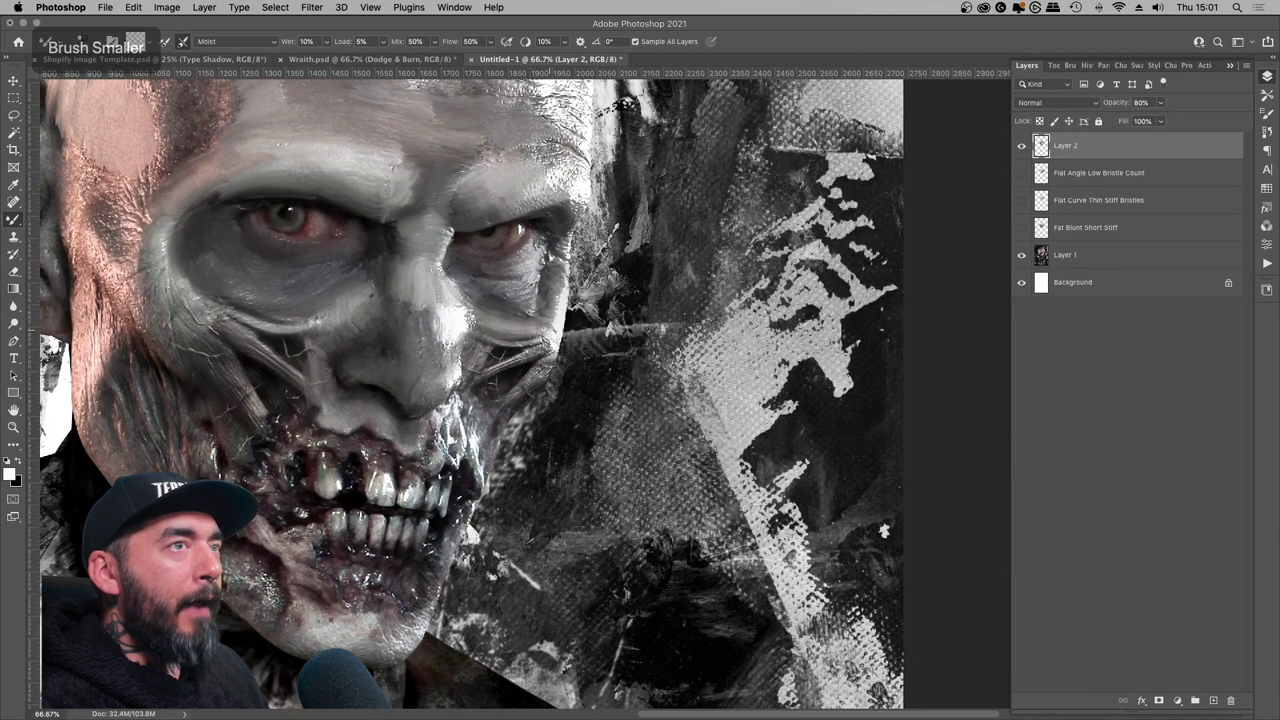
{"action": "key", "text": "bracketright"}
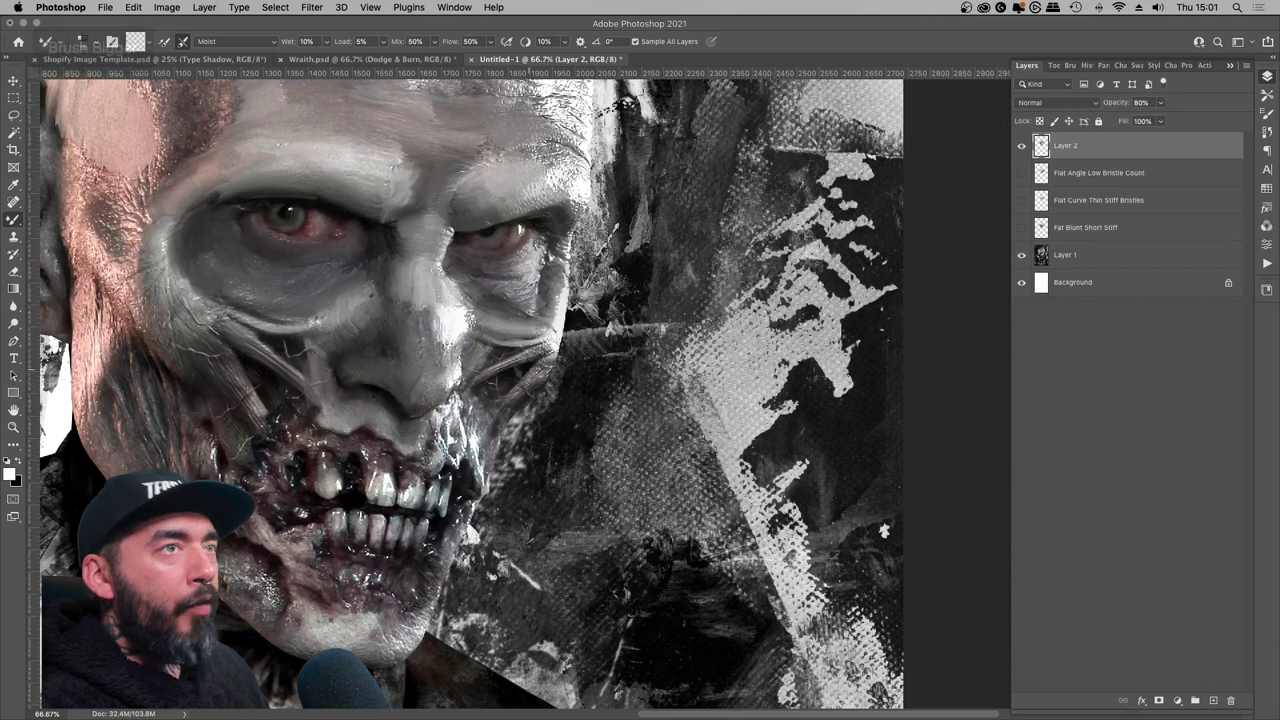
{"action": "key", "text": "bracketleft"}
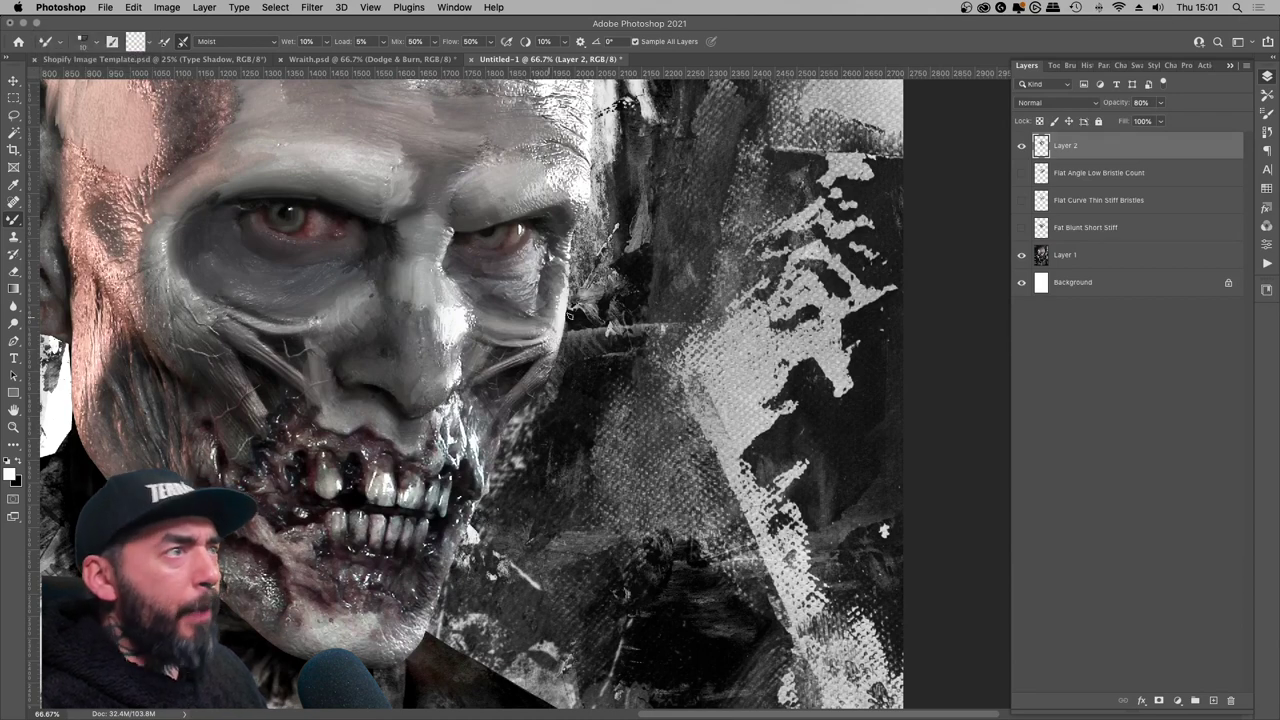
- Blend the torn muscle strands of the near cheek with a Mixer Brush enlarged to 20 to 25 px
{"action": "left_click_drag", "start_coordinate": [566, 358], "coordinate": [675, 377]}
{"action": "key", "text": "bracketright"}
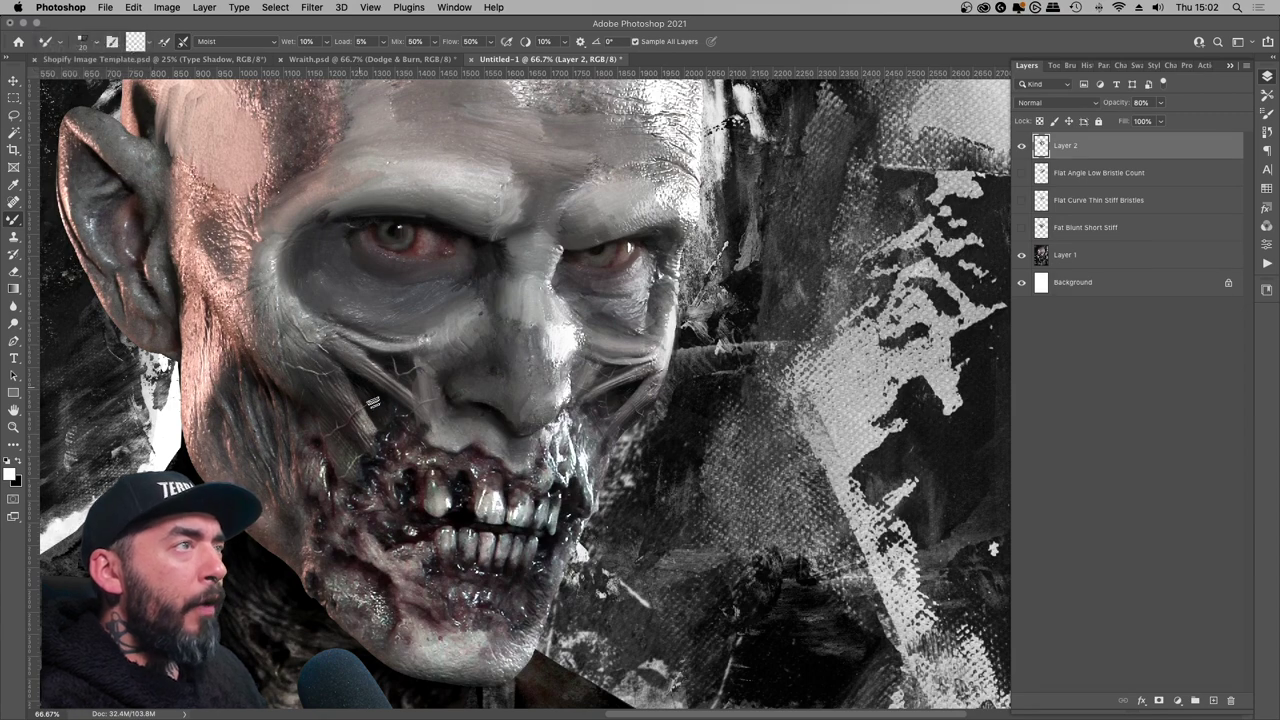
{"action": "key", "text": "bracketright"}
{"action": "scroll", "coordinate": [432, 503], "scroll_direction": "right", "scroll_amount": 5}
{"action": "scroll", "coordinate": [432, 503], "scroll_direction": "down", "scroll_amount": 4}
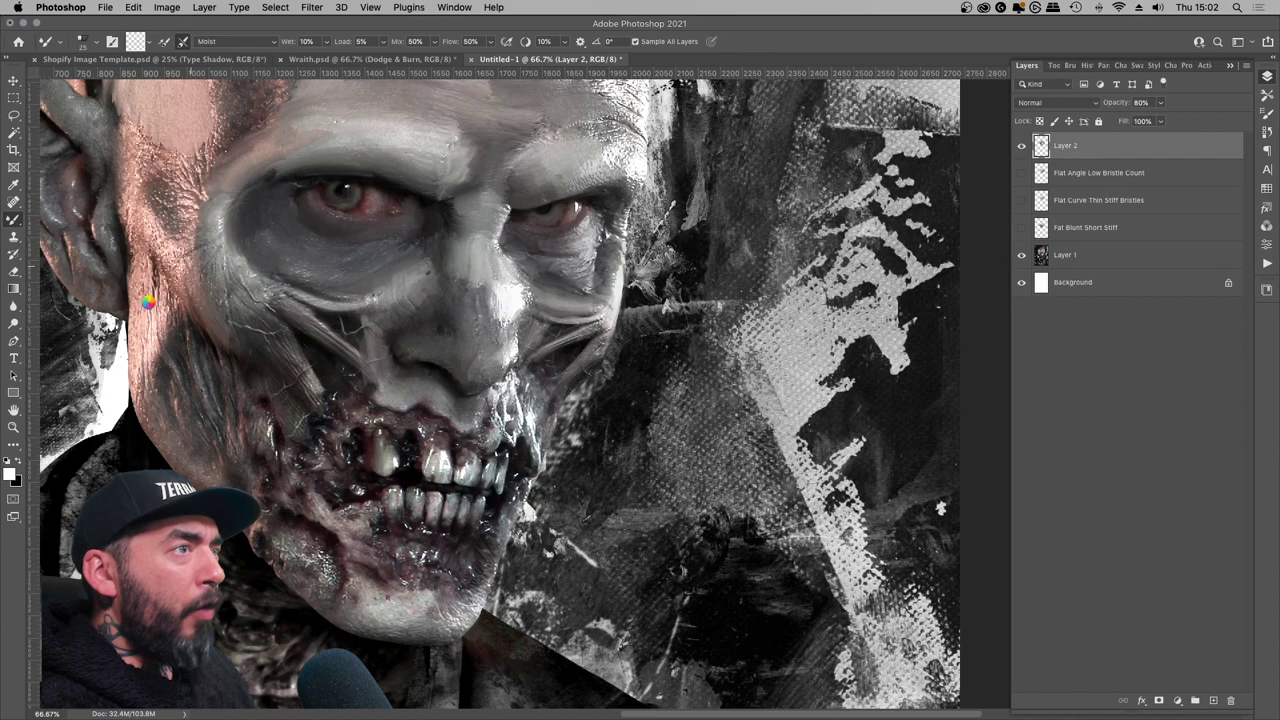
- Undo the last stroke and blend the side of the near cheek below the ear with a Mixer Brush reduced to 15 px
{"action": "key", "text": "super+z"}
{"action": "left_click_drag", "start_coordinate": [150, 308], "coordinate": [204, 296]}
{"action": "key", "text": "super+equal"}
{"action": "key", "text": "bracketleft"}
{"action": "mouse_move", "coordinate": [283, 305]}
{"action": "left_mouse_down"}
{"action": "mouse_move", "coordinate": [403, 343]}
{"action": "mouse_move", "coordinate": [416, 362]}
{"action": "left_mouse_up"}
{"action": "key", "text": "bracketleft"}
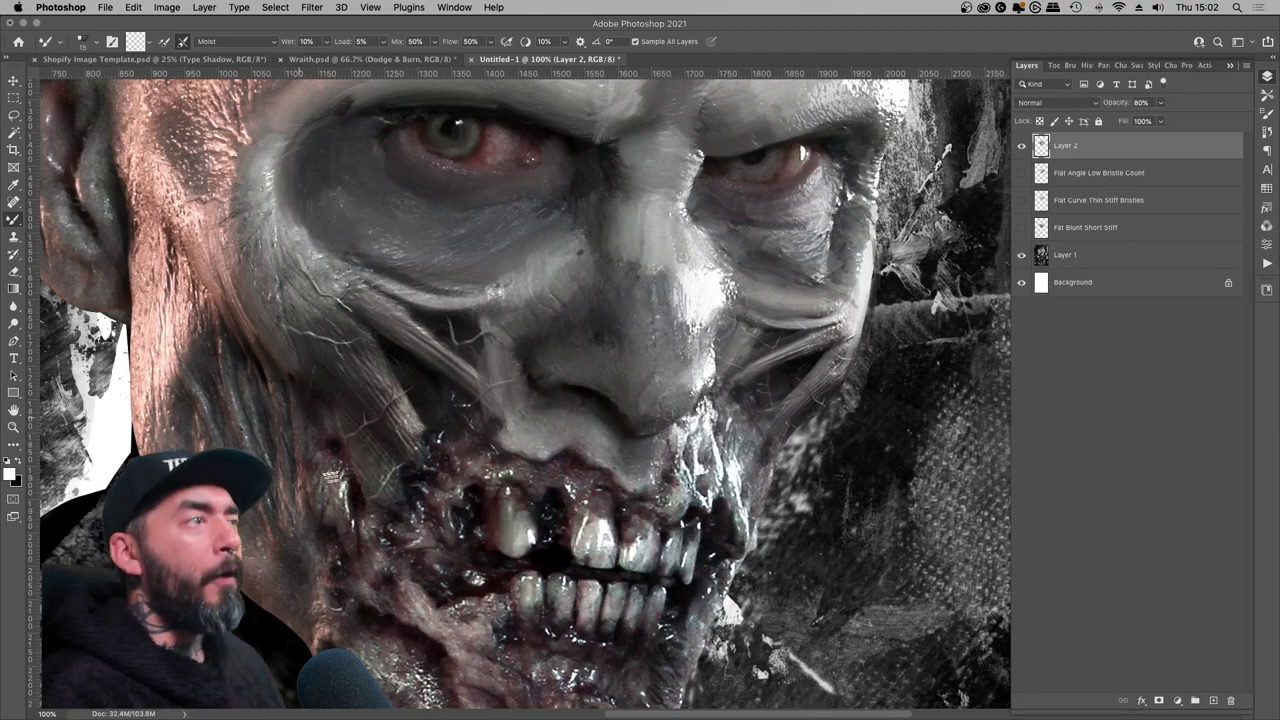
- Check the painted coverage by dimming Layer 1 to 59% opacity, and restore that layer to 100% opacity
{"action": "scroll", "coordinate": [387, 429], "scroll_direction": "right", "scroll_amount": 3}
{"action": "scroll", "coordinate": [387, 429], "scroll_direction": "down", "scroll_amount": 2}
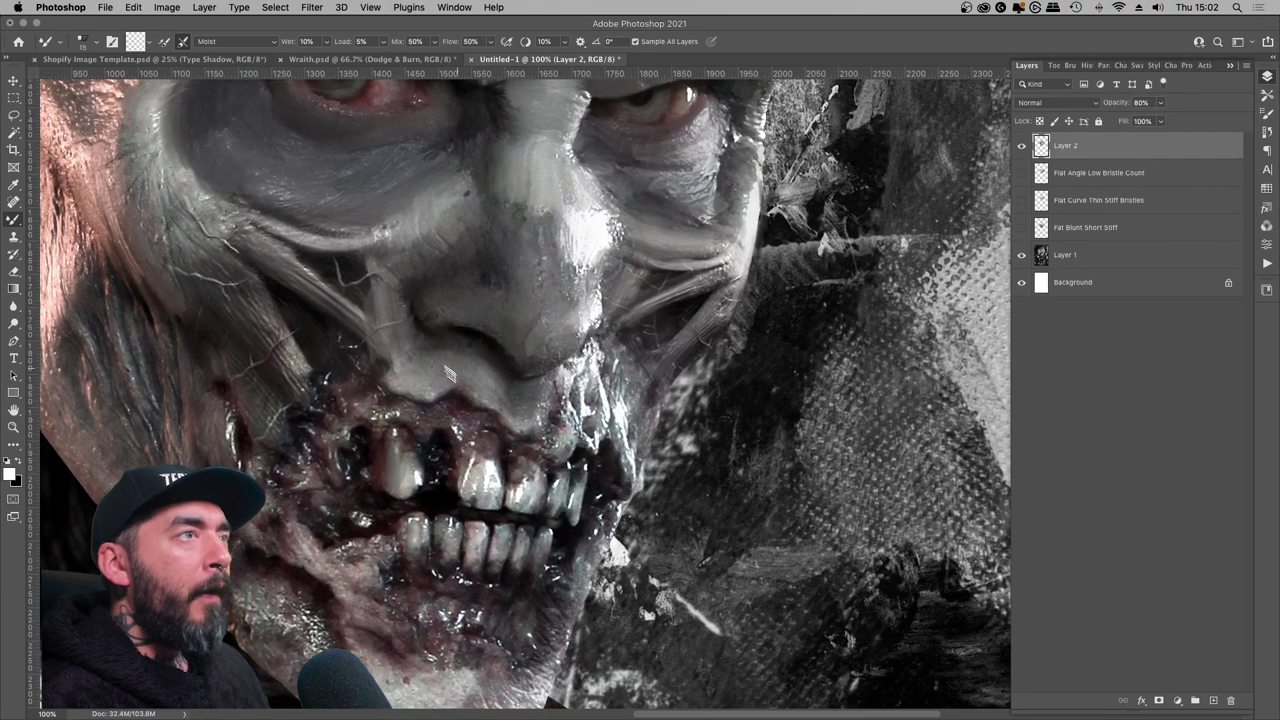
{"action": "left_click", "coordinate": [1134, 262]}
{"action": "left_click_drag", "start_coordinate": [1160, 103], "coordinate": [1136, 120]}
{"action": "scroll", "coordinate": [647, 432], "scroll_direction": "up", "scroll_amount": 4}
{"action": "scroll", "coordinate": [647, 432], "scroll_direction": "left", "scroll_amount": 3}
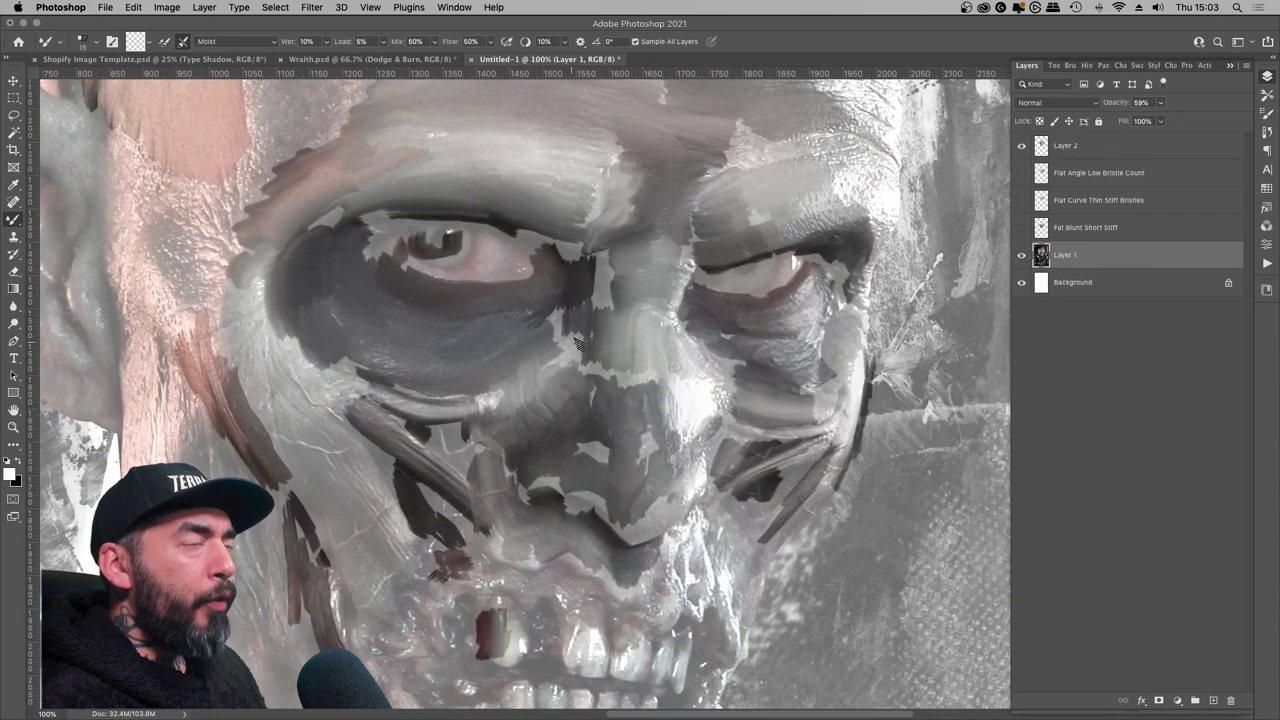
{"action": "left_click_drag", "start_coordinate": [621, 381], "coordinate": [531, 389]}
{"action": "left_click", "coordinate": [1089, 142]}
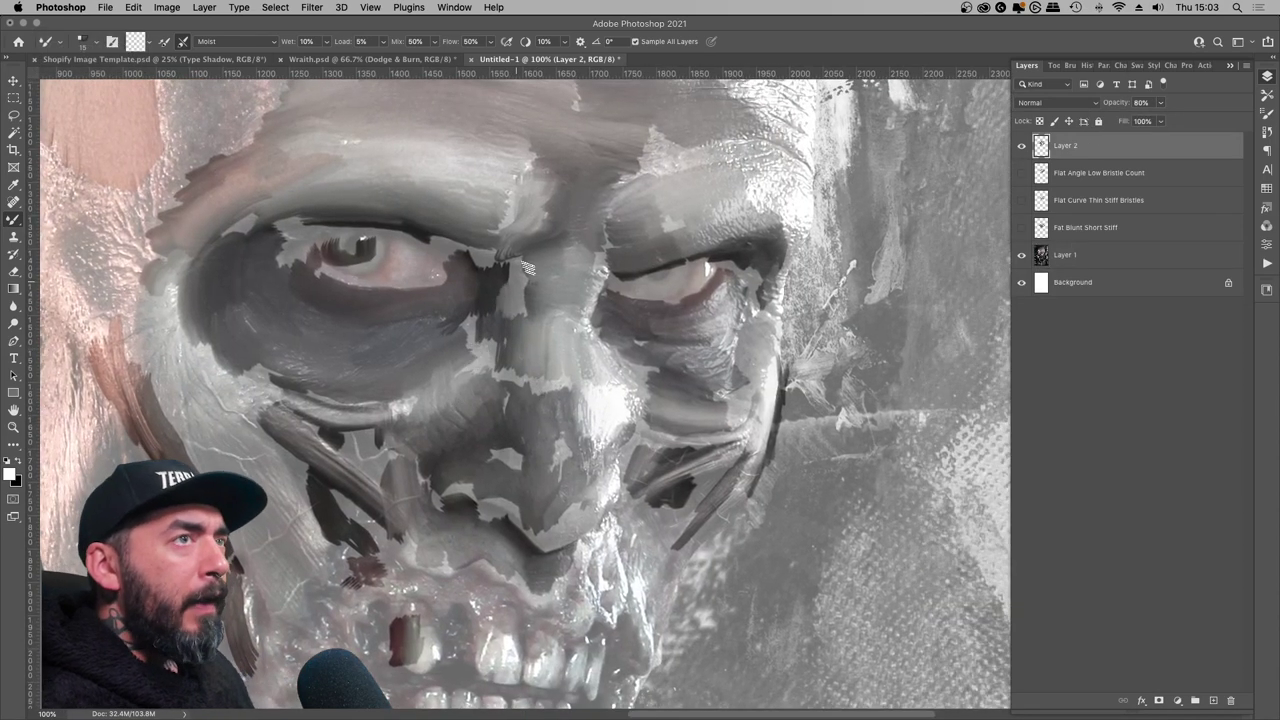
{"action": "left_click_drag", "start_coordinate": [588, 337], "coordinate": [524, 404]}
{"action": "key", "text": "super+z"}
{"action": "left_click", "coordinate": [1138, 256]}
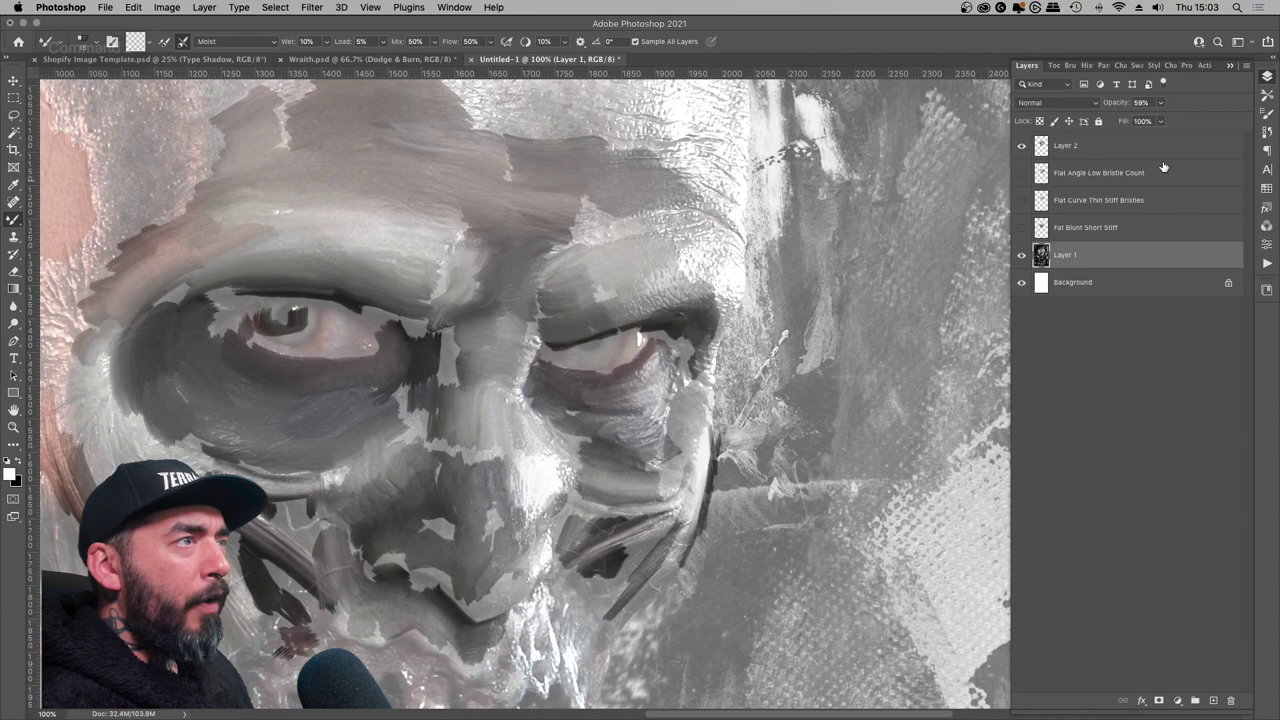
{"action": "left_click_drag", "start_coordinate": [1160, 103], "coordinate": [1198, 120]}
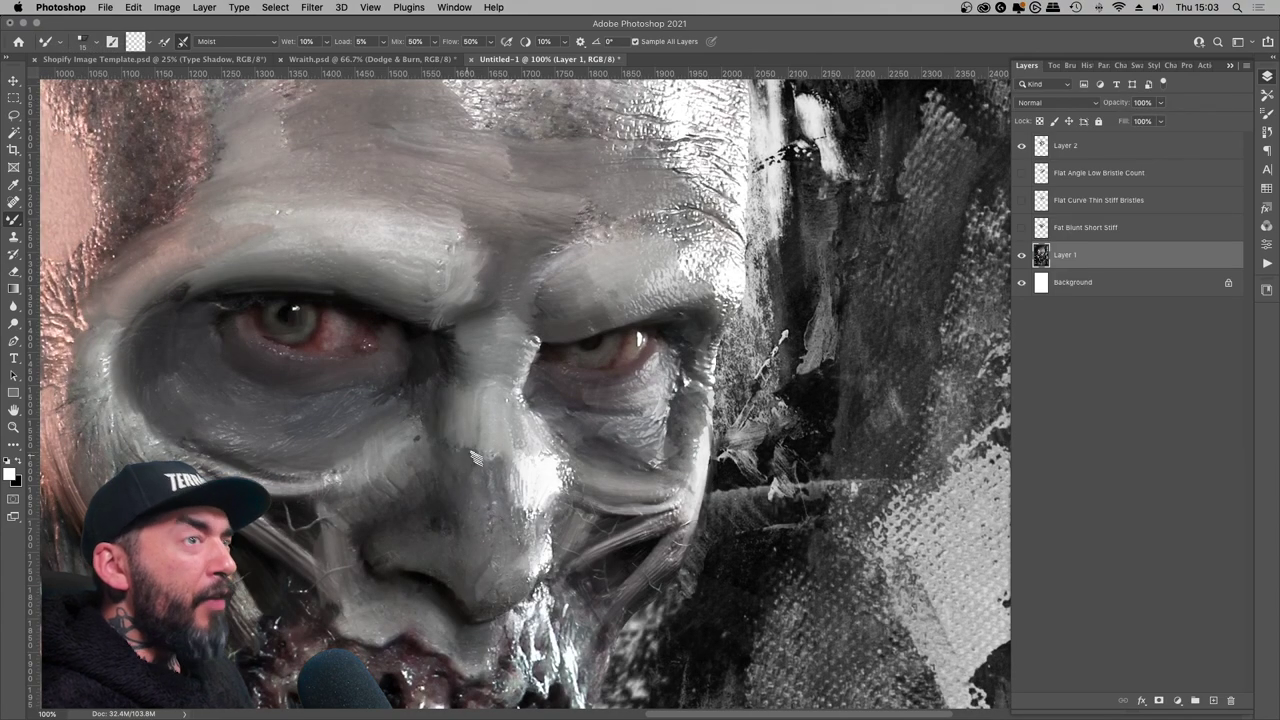
- Blend the upper front teeth with fine 15 px Mixer Brush strokes on Layer 1
{"action": "scroll", "coordinate": [343, 427], "scroll_direction": "down", "scroll_amount": 5}
{"action": "scroll", "coordinate": [330, 410], "scroll_direction": "right", "scroll_amount": 1}
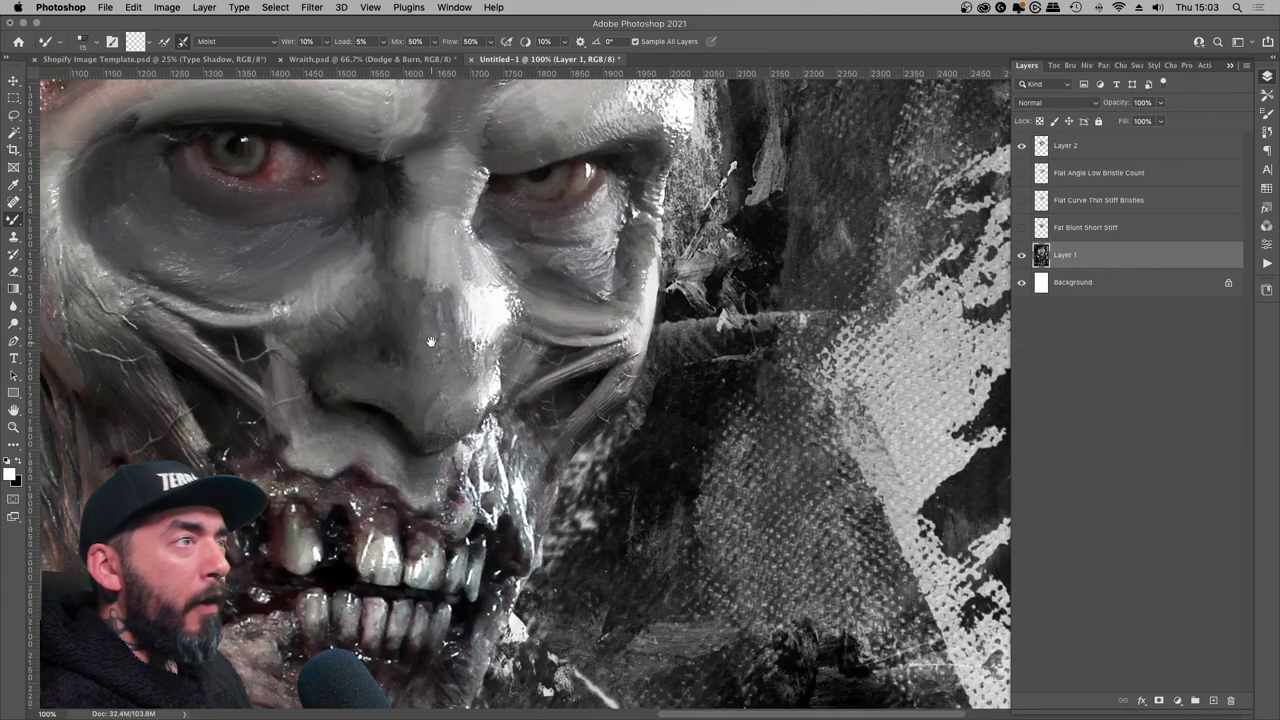
{"action": "mouse_move", "coordinate": [300, 434]}
{"action": "left_mouse_down"}
{"action": "mouse_move", "coordinate": [412, 404]}
{"action": "mouse_move", "coordinate": [270, 487]}
{"action": "mouse_move", "coordinate": [345, 493]}
{"action": "mouse_move", "coordinate": [374, 480]}
{"action": "left_mouse_up"}
{"action": "key", "text": "]"}
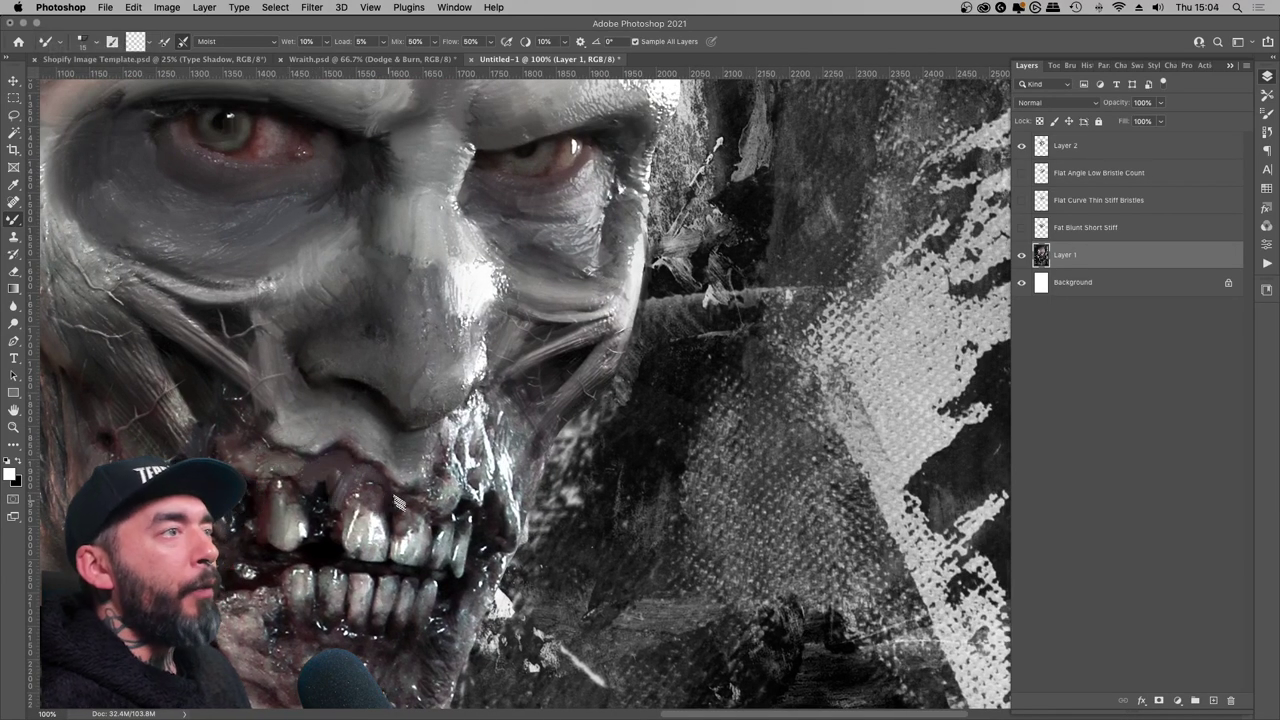
{"action": "left_click_drag", "start_coordinate": [365, 536], "coordinate": [265, 373]}
{"action": "left_click_drag", "start_coordinate": [398, 374], "coordinate": [335, 409]}
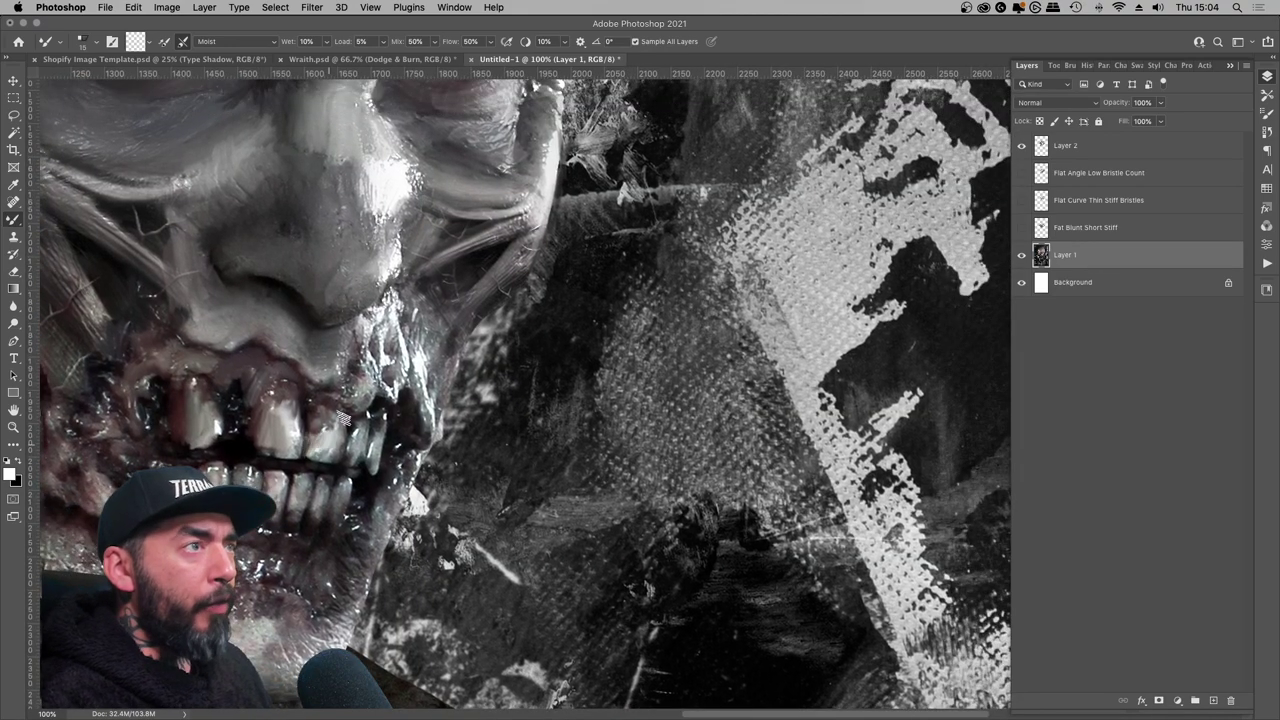
- Compare Layer 1 and Layer 2 by switching their visibility off and on, and make Layer 2 the active layer
{"action": "left_click", "coordinate": [1022, 258]}
{"action": "left_click", "coordinate": [1022, 258]}
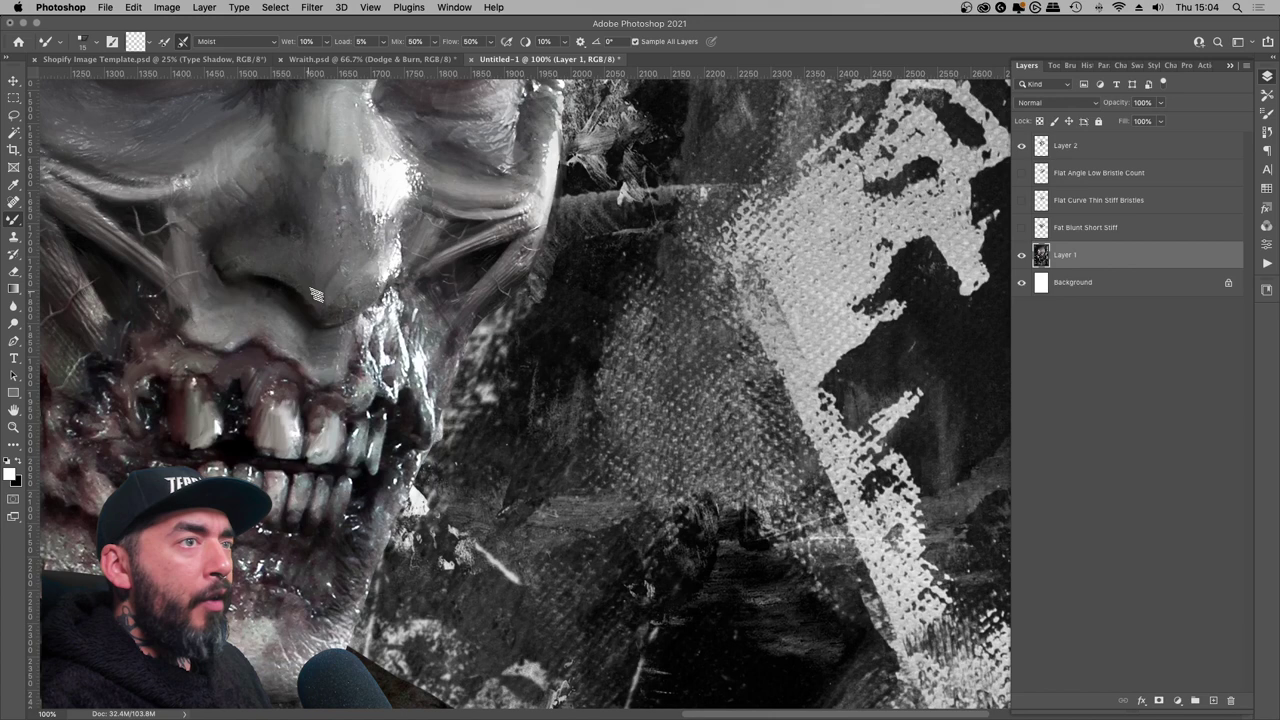
{"action": "left_click_drag", "start_coordinate": [557, 335], "coordinate": [569, 343]}
{"action": "key", "text": "super+z"}
{"action": "left_click", "coordinate": [1022, 146]}
{"action": "left_click", "coordinate": [1022, 146]}
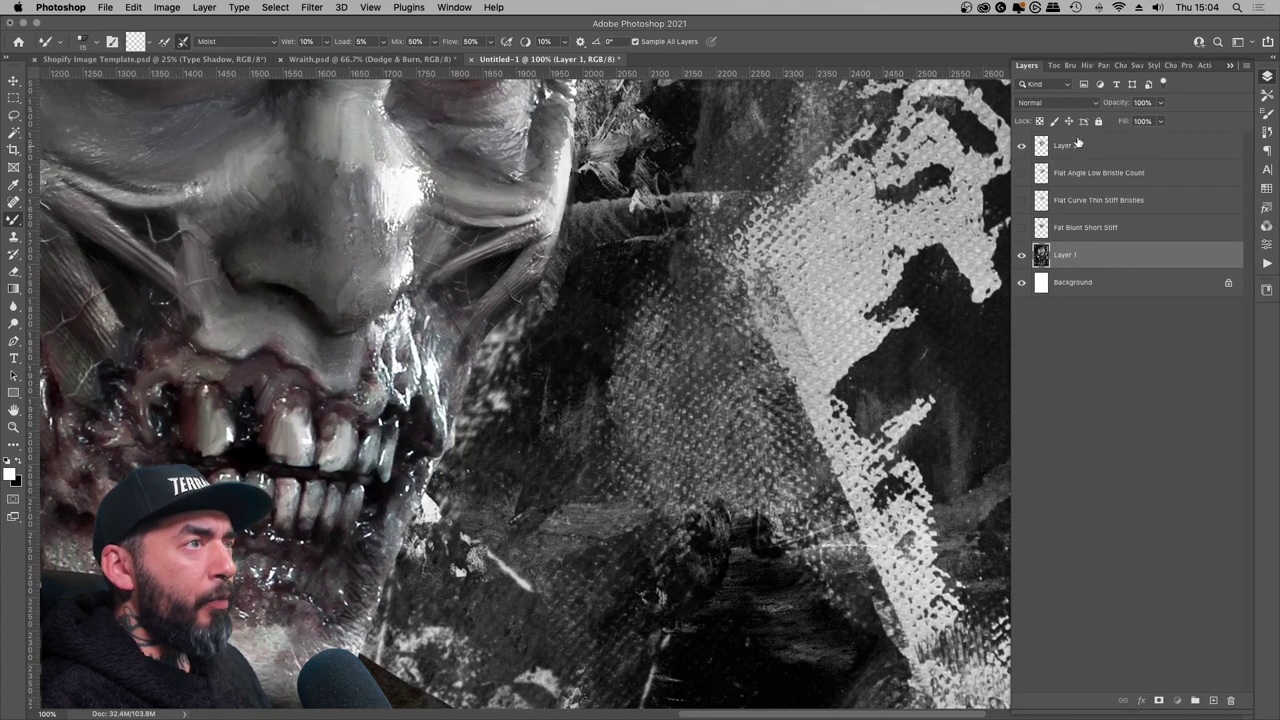
{"action": "left_click", "coordinate": [1078, 146]}
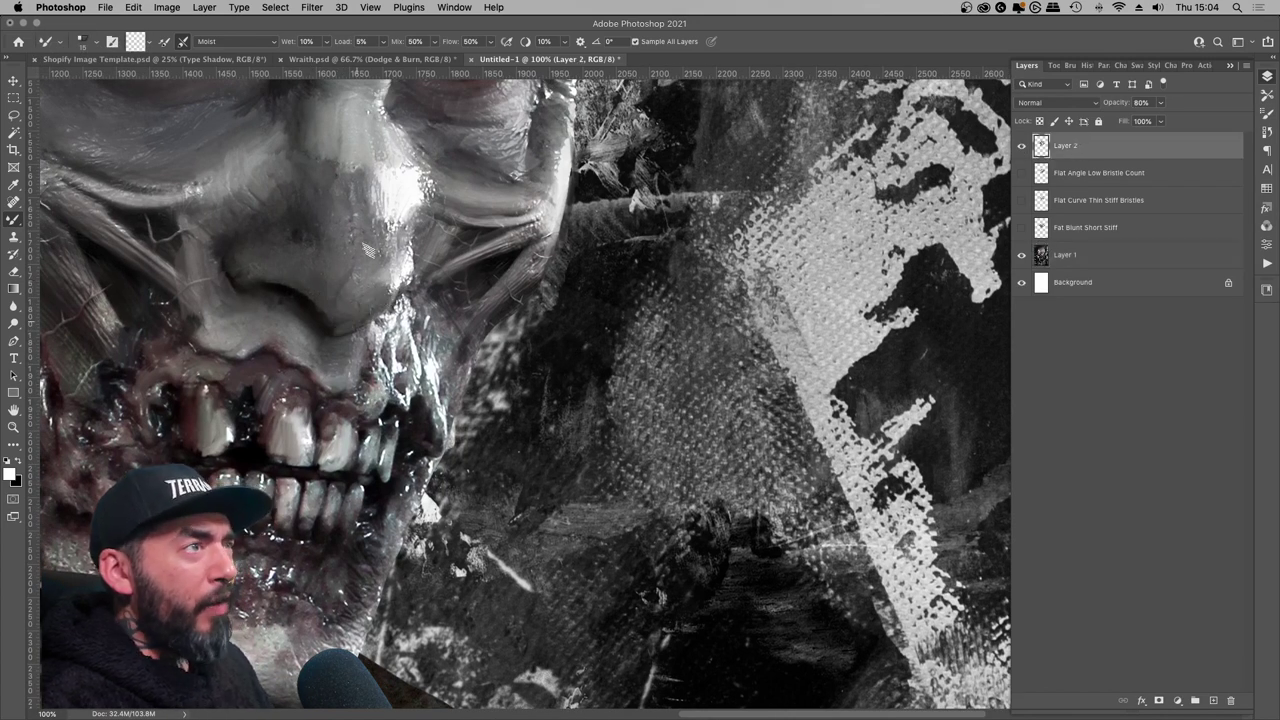
{"action": "left_click", "coordinate": [1022, 257]}
{"action": "left_click", "coordinate": [1022, 257]}
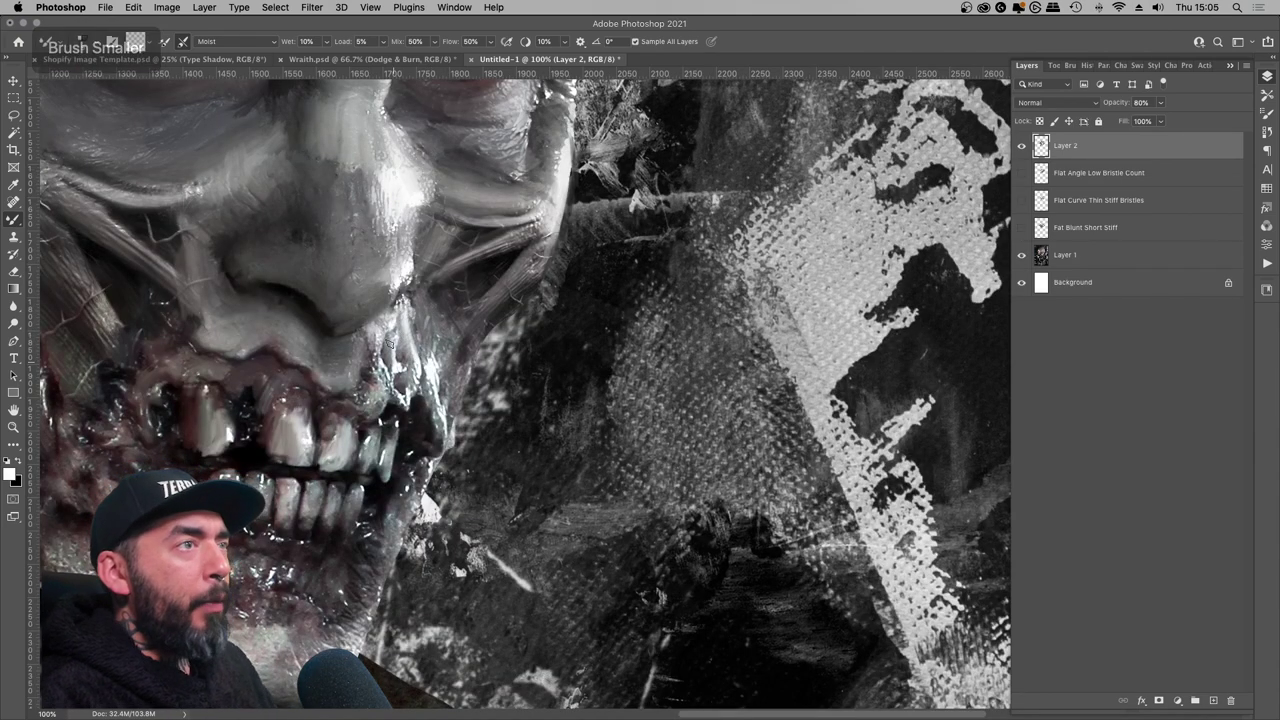
- Duplicate Layer 2 and apply the Camera Raw Filter to the copy with Clarity at +100
{"action": "key", "text": "super+minus"}
{"action": "key", "text": "super+minus"}
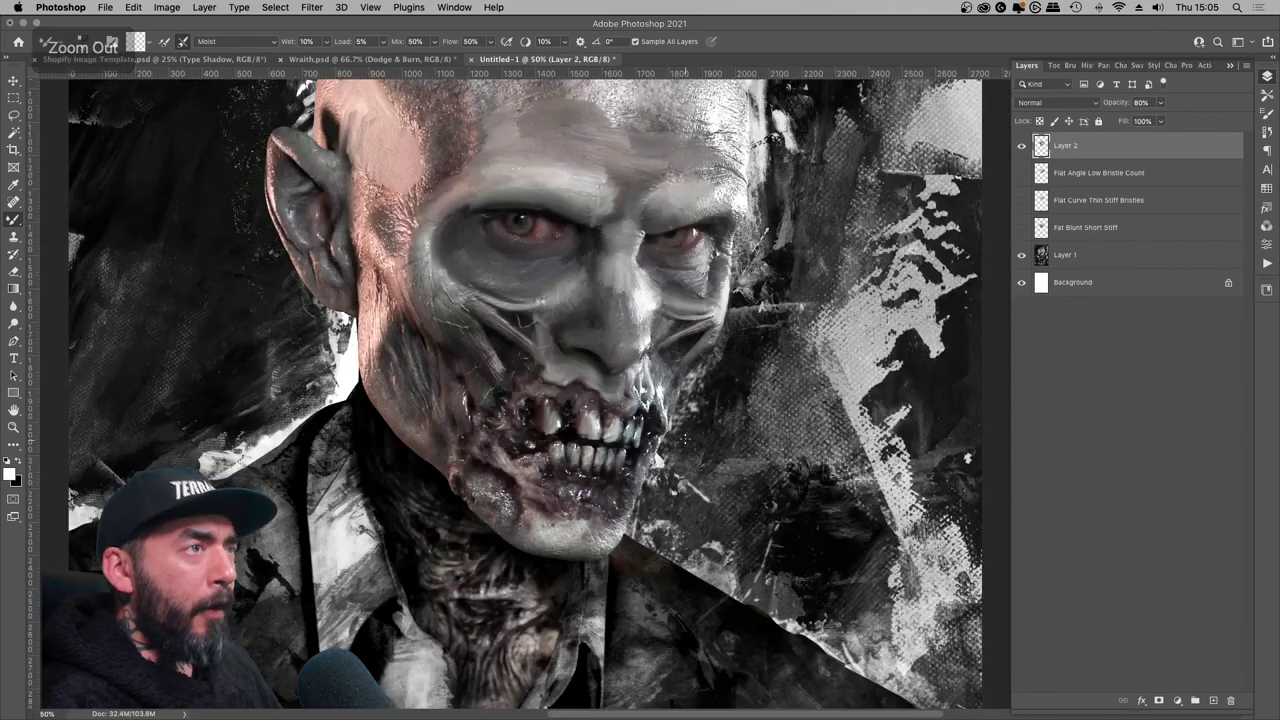
{"action": "key", "text": "super+j"}
{"action": "left_click", "coordinate": [312, 7]}
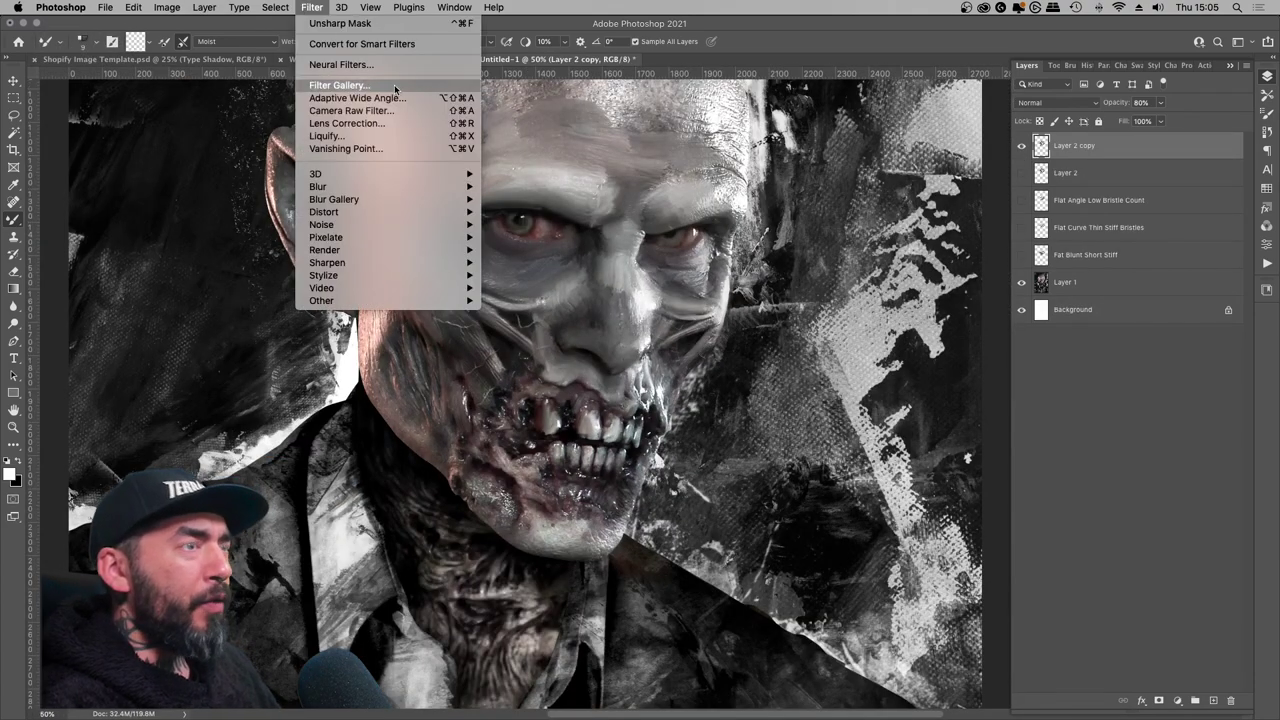
{"action": "left_click", "coordinate": [340, 111]}
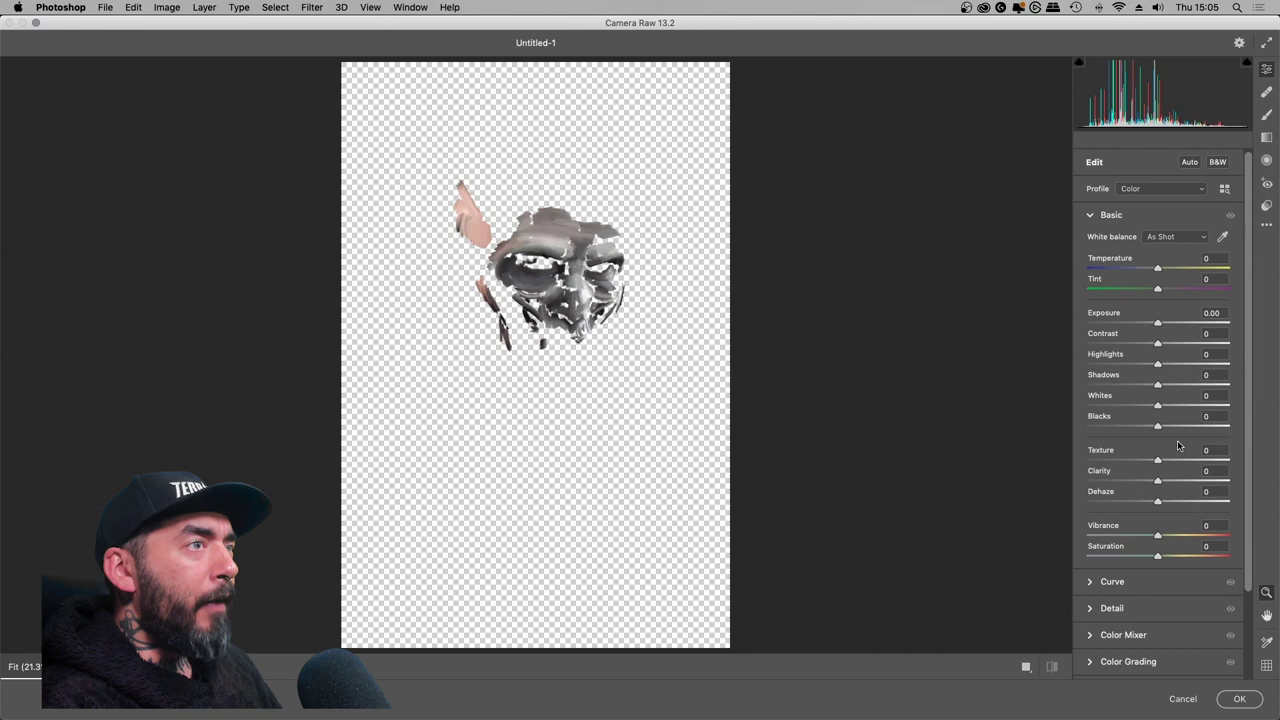
{"action": "left_click_drag", "start_coordinate": [1163, 483], "coordinate": [1272, 469]}
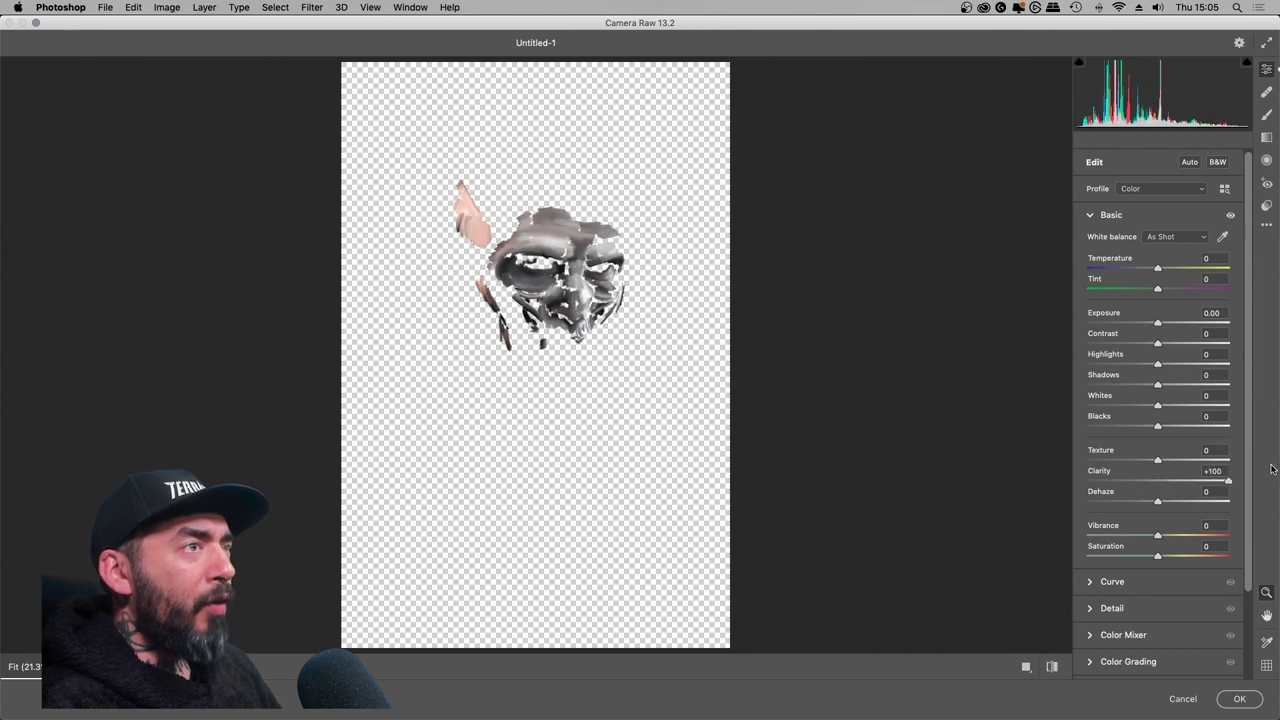
{"action": "left_click", "coordinate": [1237, 703]}
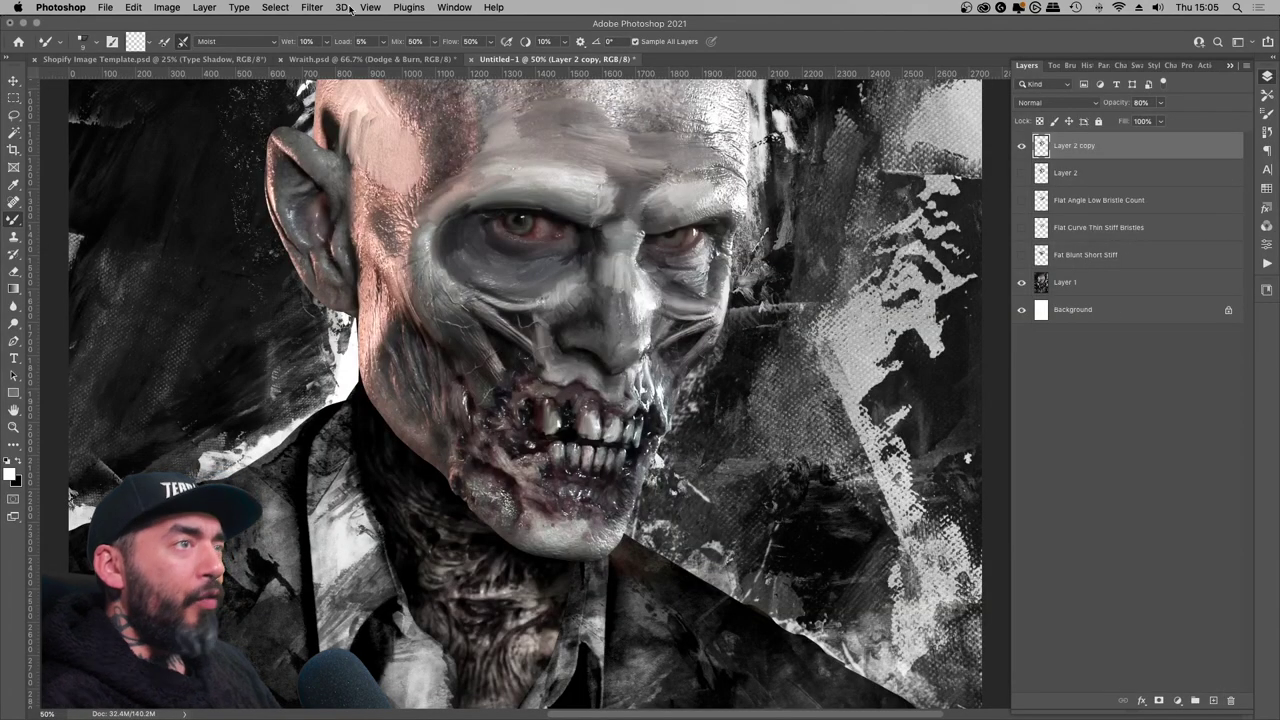
- Sharpen the Layer 2 copy with Unsharp Mask at 200% amount, 1.5 pixels radius and threshold 0
{"action": "left_click", "coordinate": [313, 7]}
{"action": "mouse_move", "coordinate": [380, 262]}
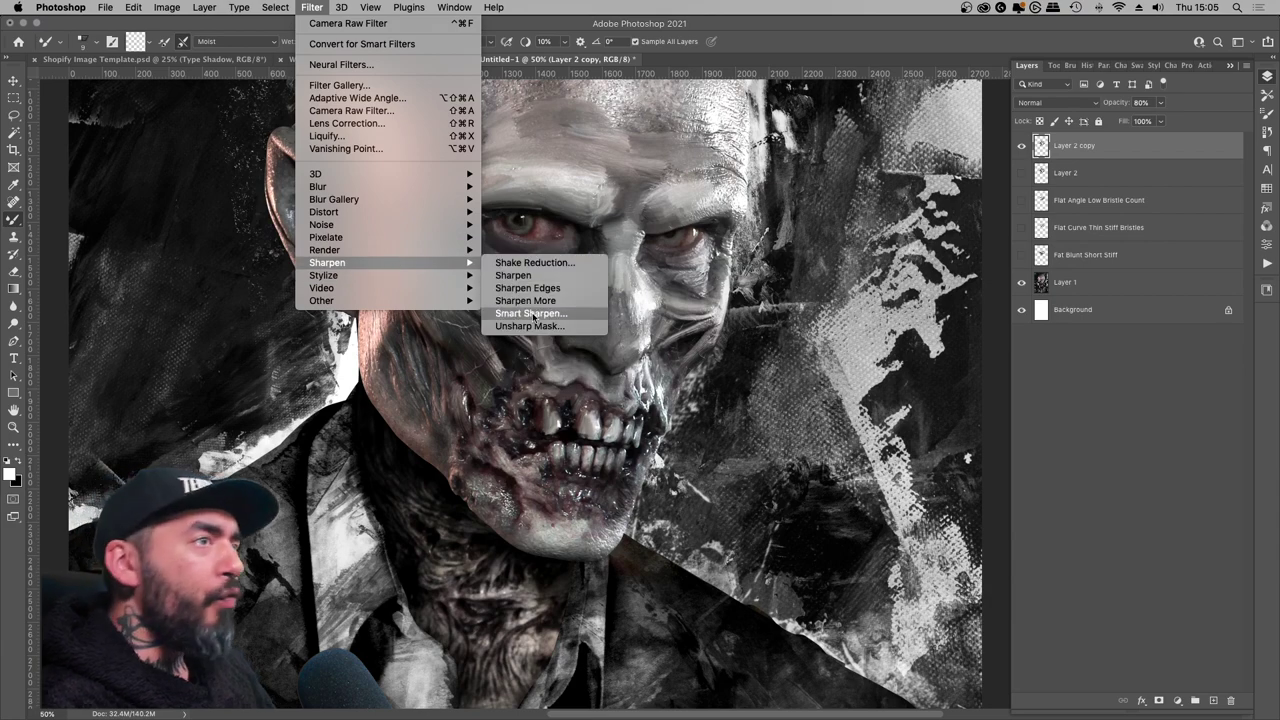
{"action": "left_click", "coordinate": [533, 326]}
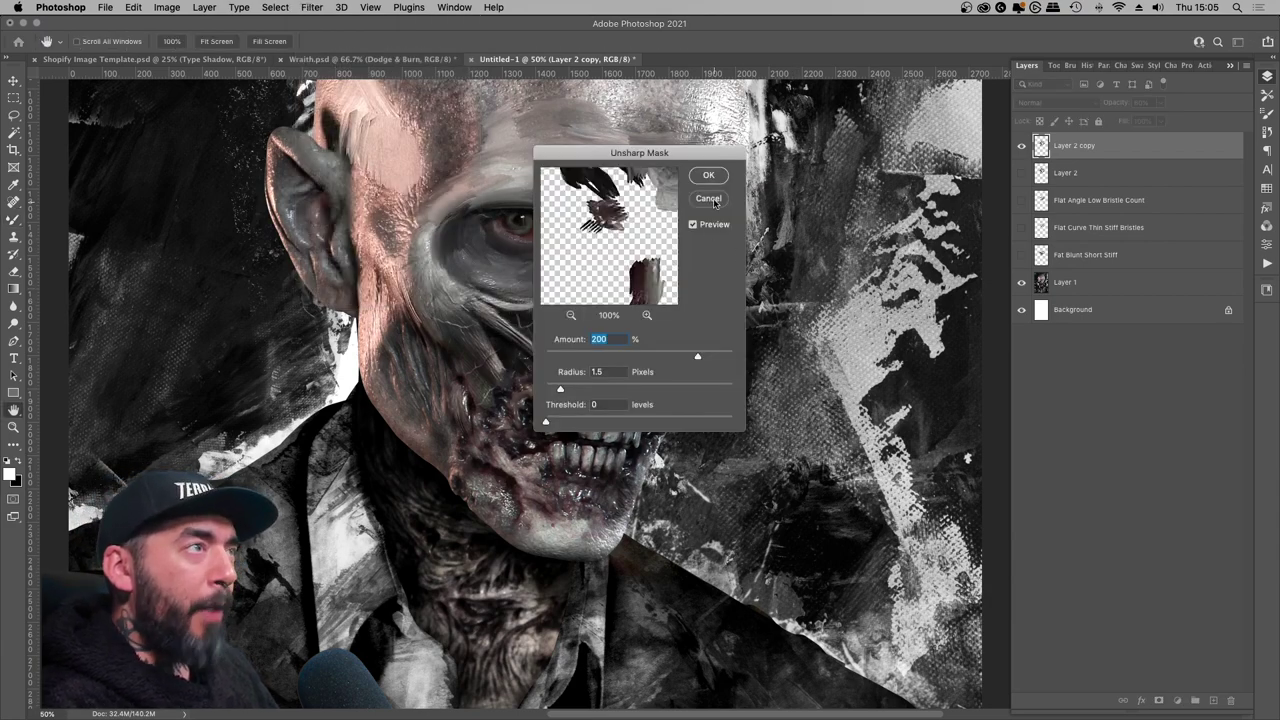
{"action": "left_click", "coordinate": [708, 176]}
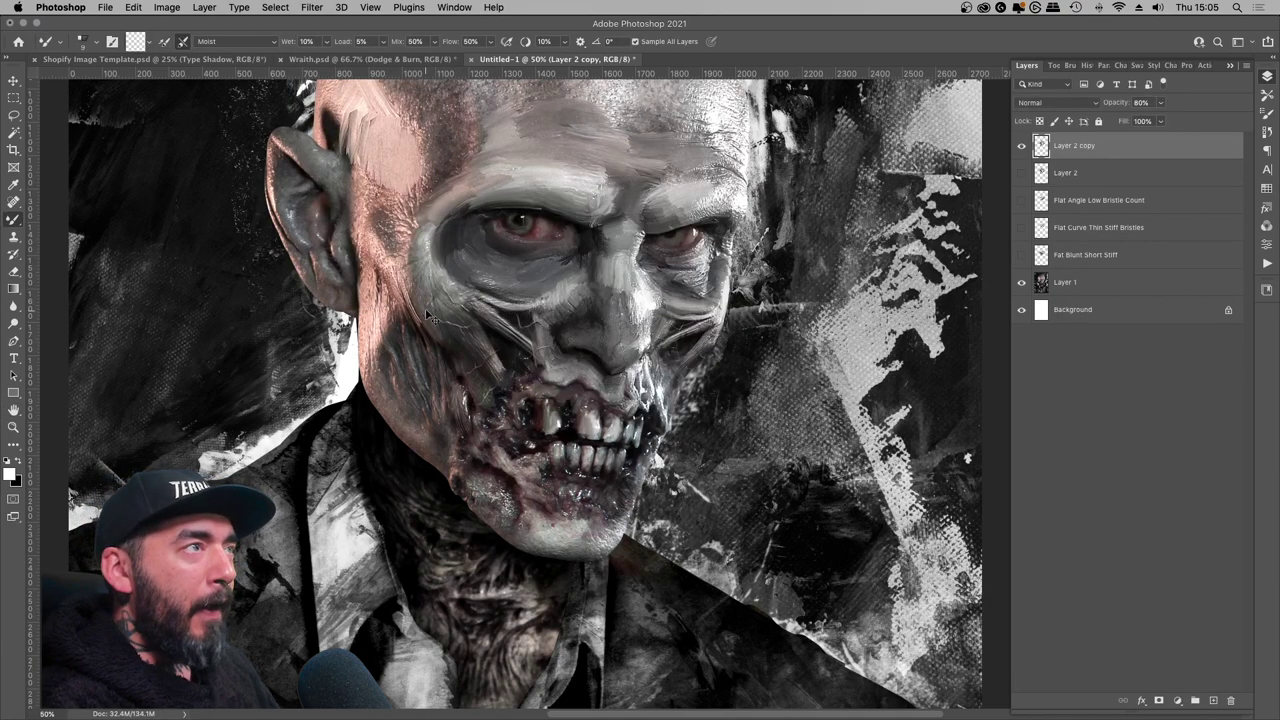
- Examine the sharpened brushwork on the whole portrait and up close, comparing it with the paint layer hidden and shown
{"action": "key", "text": "super+minus"}
{"action": "key", "text": "super+minus"}
{"action": "key", "text": "super+minus"}
{"action": "key", "text": "super+equal"}
{"action": "key", "text": "super+equal"}
{"action": "scroll", "coordinate": [670, 265], "scroll_direction": "up", "scroll_amount": 5}
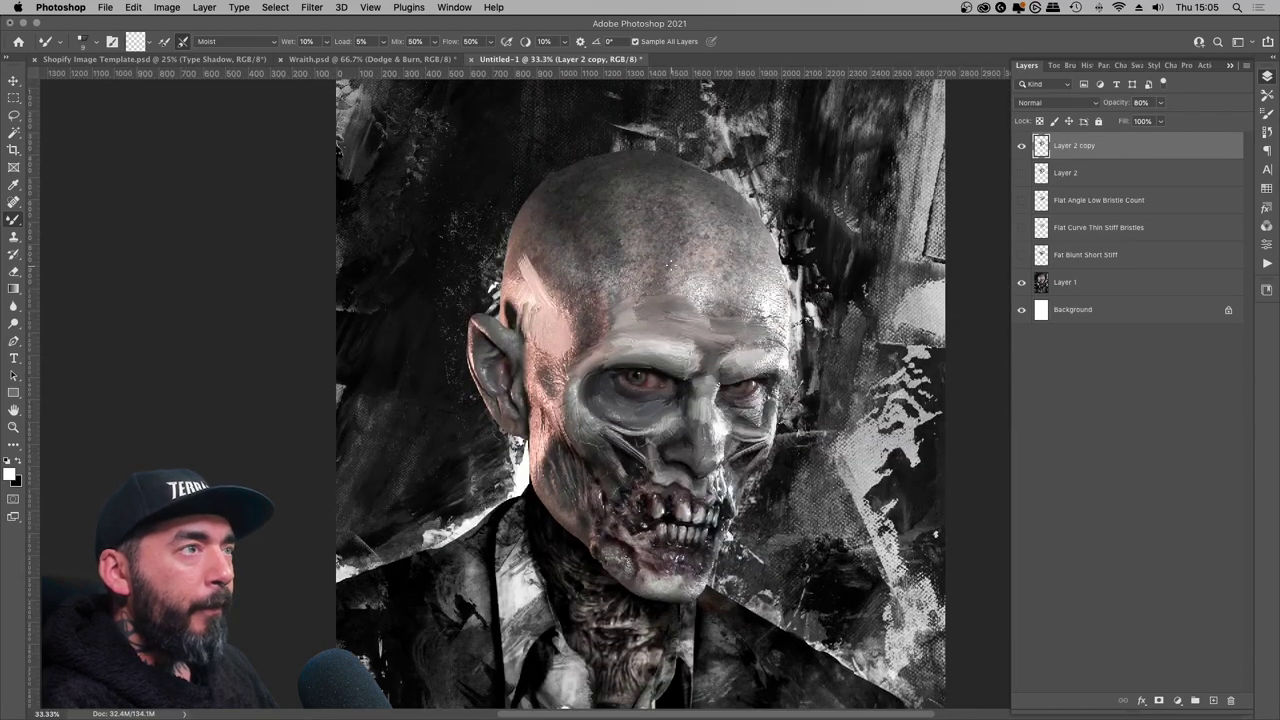
{"action": "key", "text": "super+minus"}
{"action": "key", "text": "super+minus"}
{"action": "key", "text": "super+equal"}
{"action": "key", "text": "super+equal"}
{"action": "key", "text": "super+equal"}
{"action": "key", "text": "super+equal"}
{"action": "left_click", "coordinate": [1021, 146]}
{"action": "left_click", "coordinate": [1021, 146]}
{"action": "left_click", "coordinate": [1021, 285]}
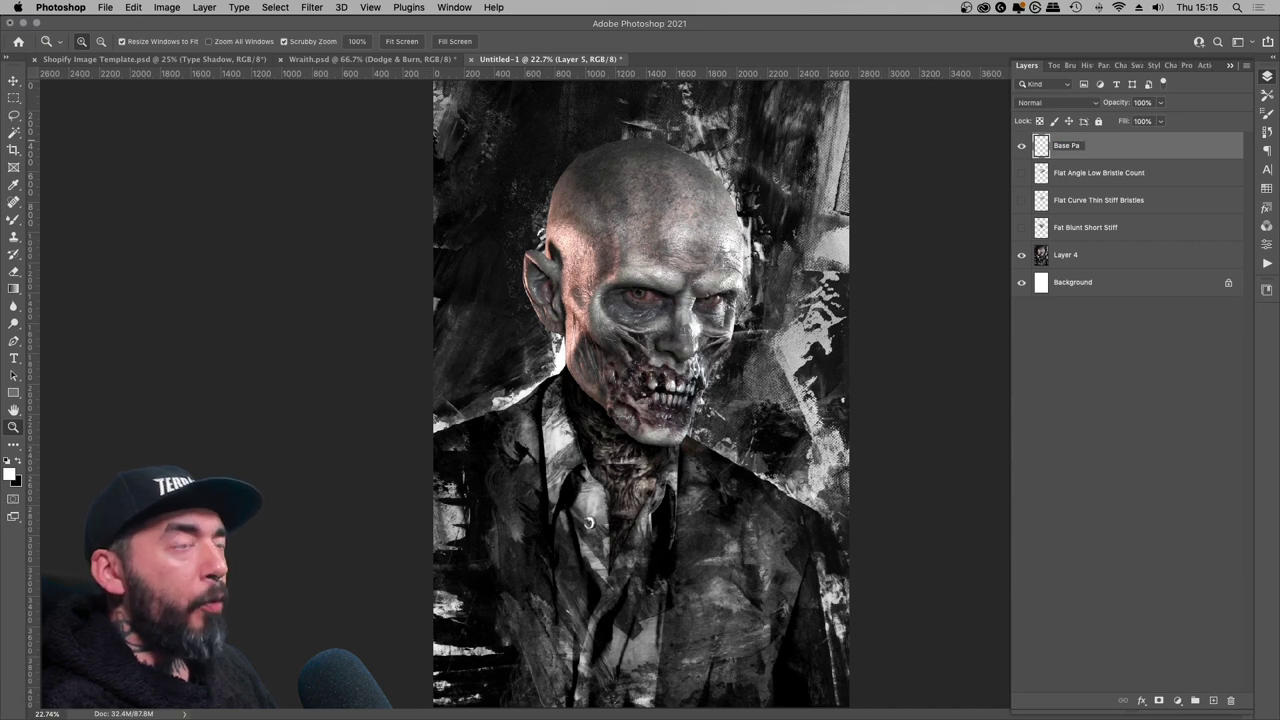
- Name the new layer Base Paint and ready the Mixer Brush with the Moist preset and cleaning after each stroke
{"action": "key", "text": "Return"}
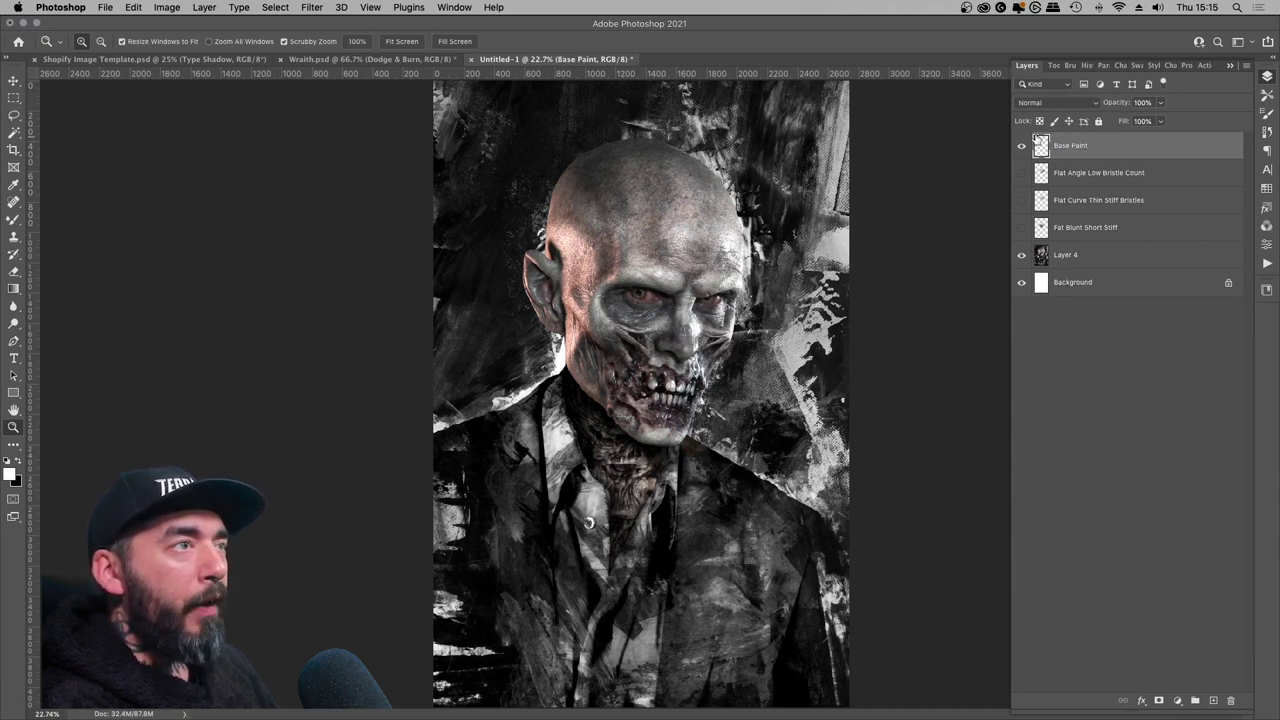
{"action": "left_click", "coordinate": [8, 224]}
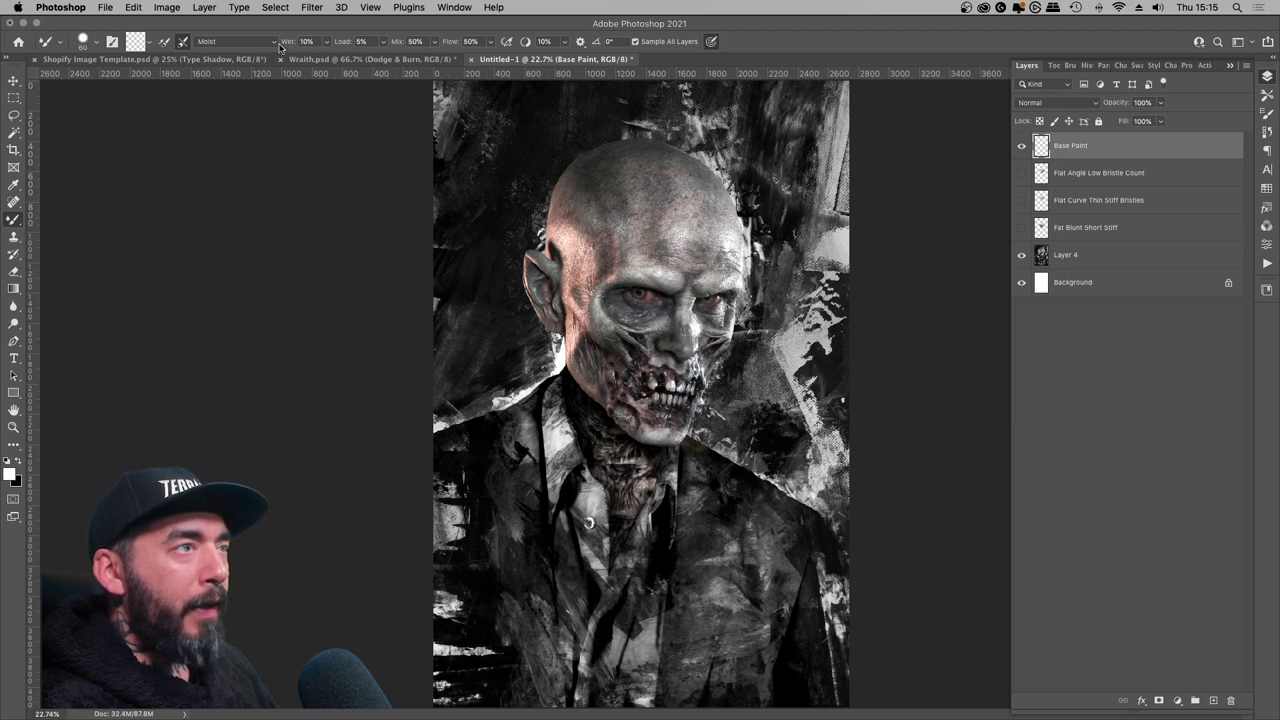
{"action": "left_click", "coordinate": [276, 45]}
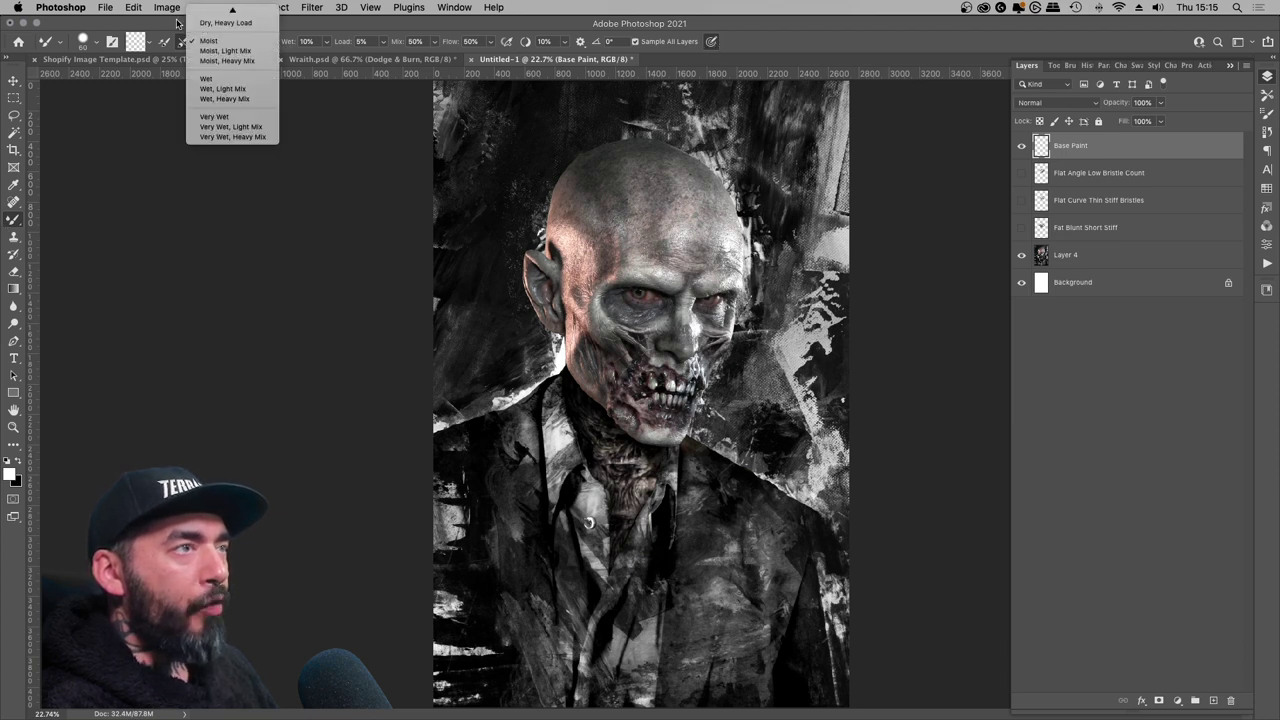
{"action": "left_click", "coordinate": [240, 43]}
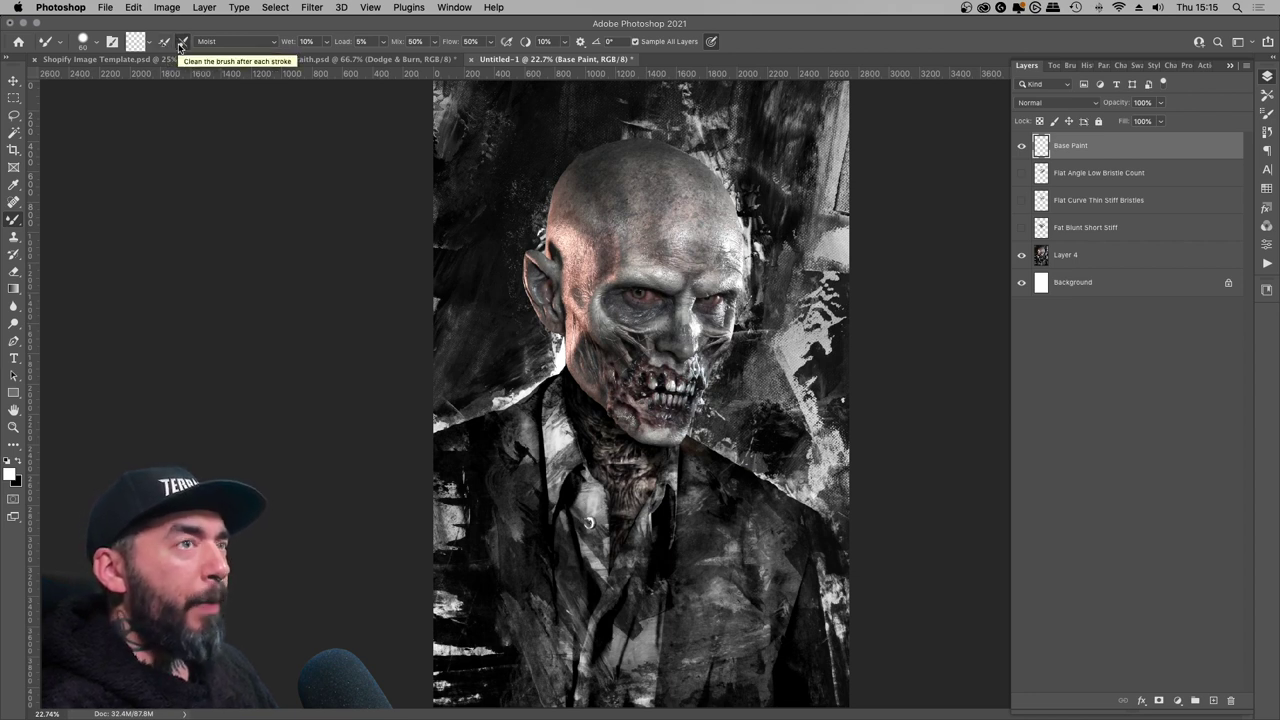
{"action": "left_click", "coordinate": [181, 44]}
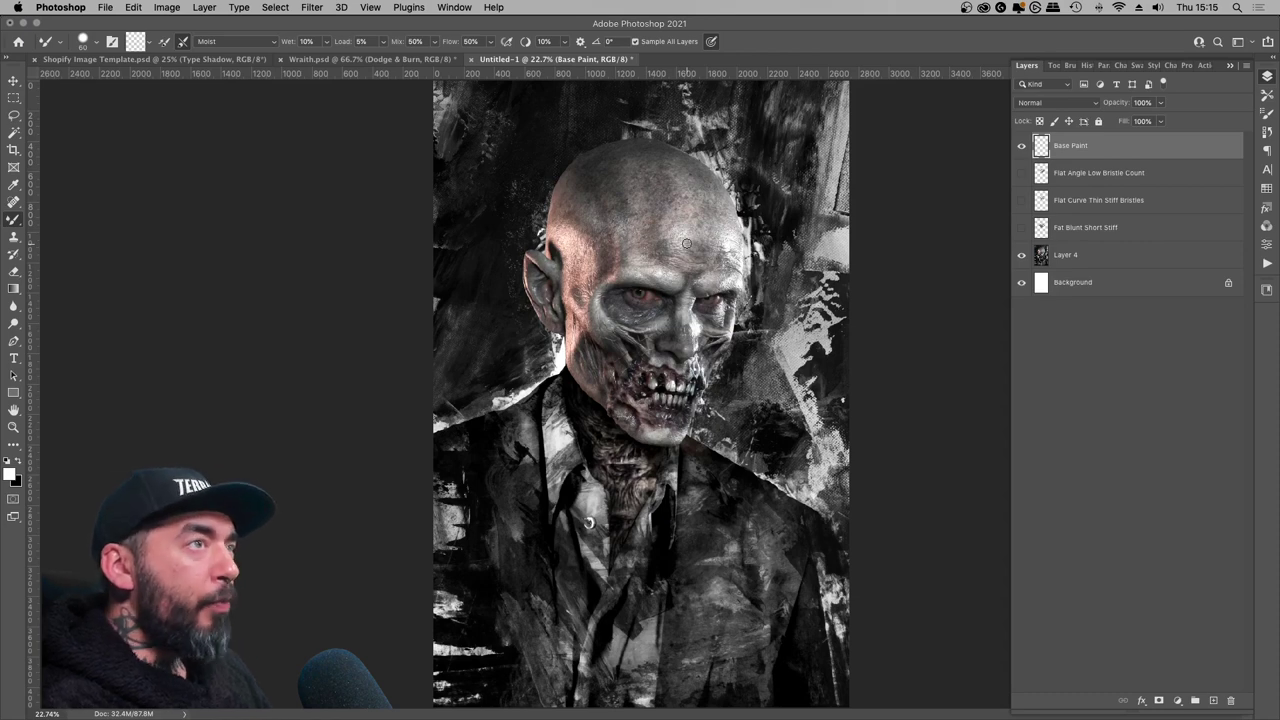
- Choose the Soft Round tip for the Mixer Brush and raise its hardness to 79%
{"action": "right_click", "coordinate": [684, 331]}
{"action": "double_click", "coordinate": [672, 356]}
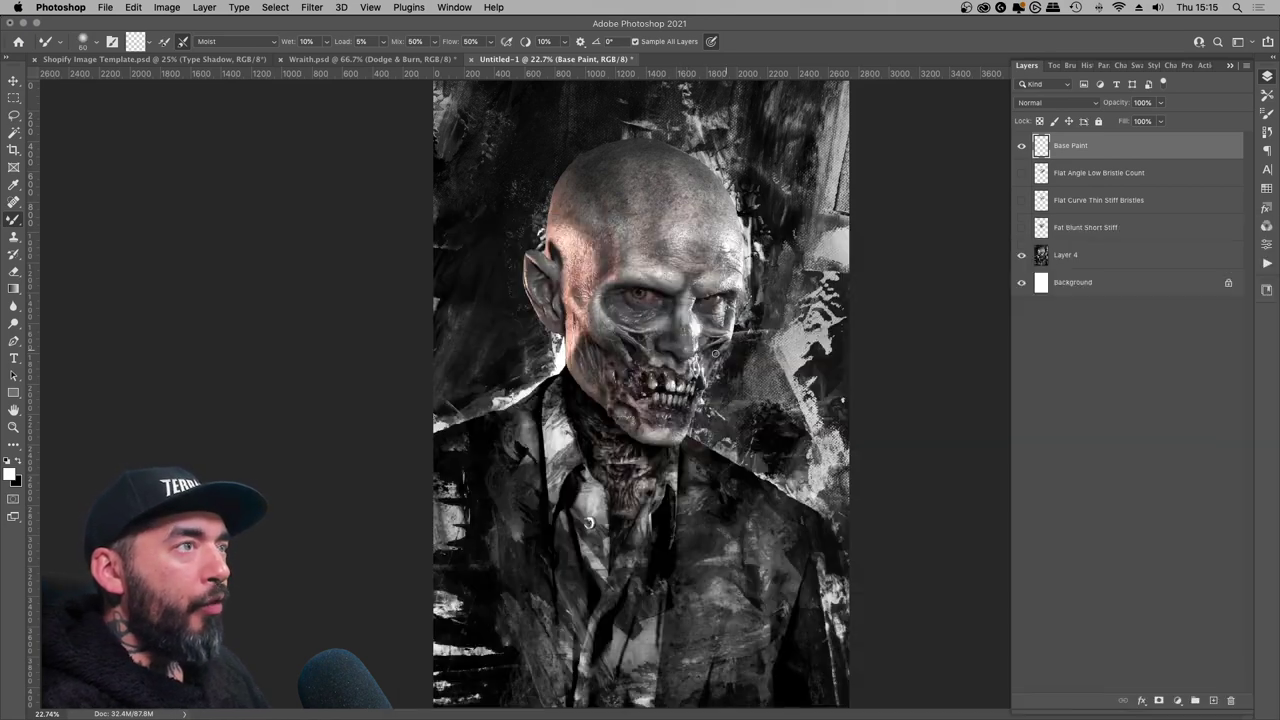
{"action": "right_click", "coordinate": [588, 522]}
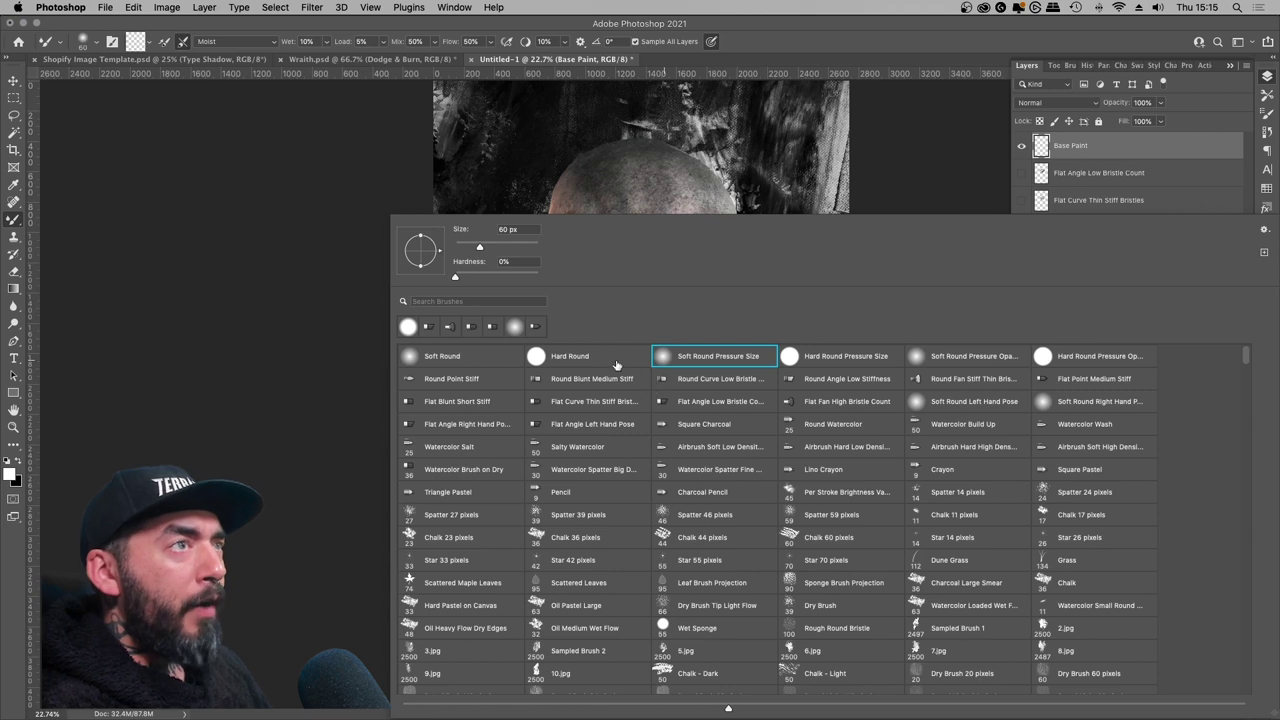
{"action": "left_click", "coordinate": [486, 355]}
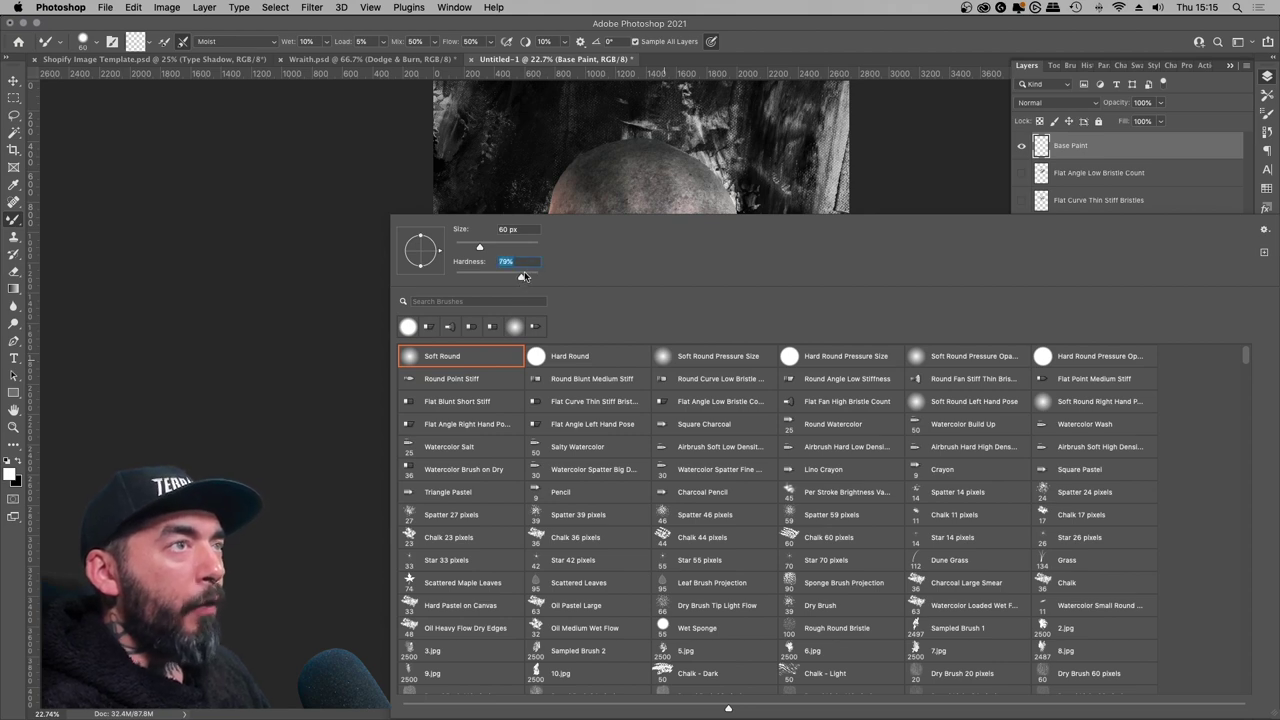
{"action": "key", "text": "Return"}
{"action": "key", "text": "bracketright"}
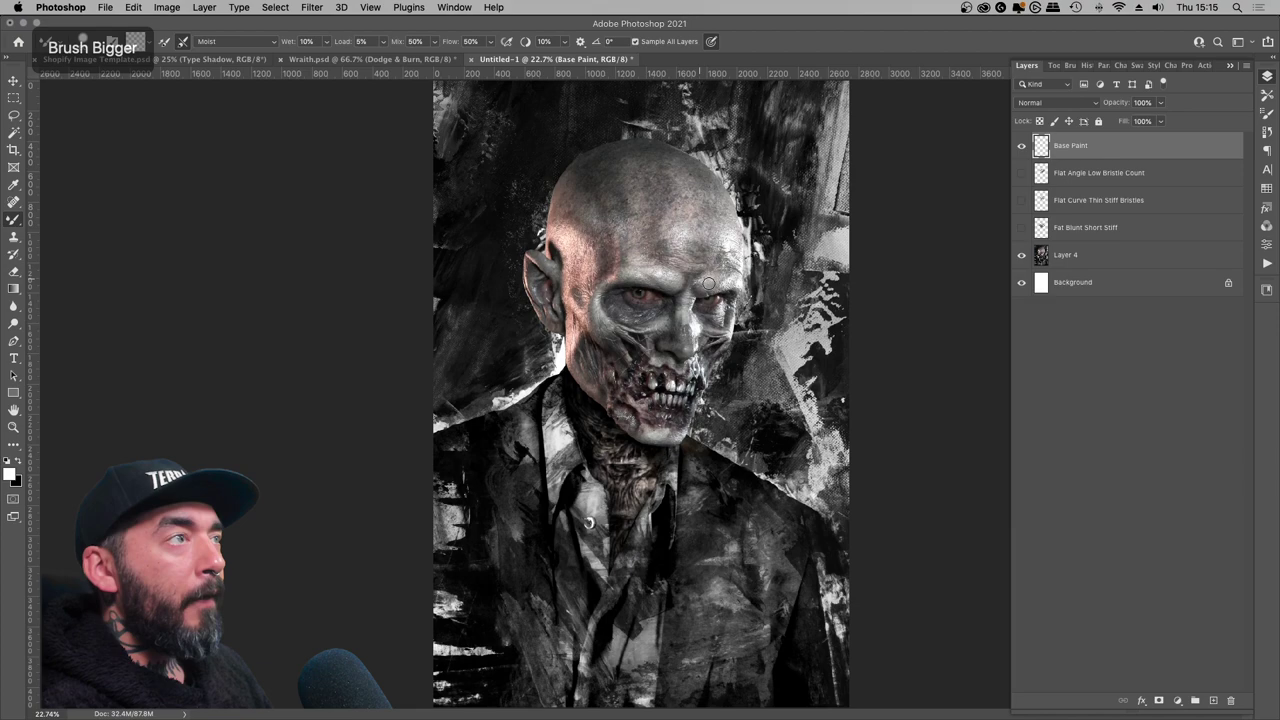
- Lower the opacity of Layer 4 to fade the portrait, and make Base Paint the active layer
{"action": "scroll", "coordinate": [640, 308], "scroll_direction": "up", "scroll_amount": 3}
{"action": "left_click", "coordinate": [1068, 255]}
{"action": "left_click", "coordinate": [1161, 103]}
{"action": "left_click_drag", "start_coordinate": [1161, 121], "coordinate": [1136, 121]}
{"action": "left_click", "coordinate": [1072, 146]}
- Lay smooth base tones over the nose and around the near eye socket with the soft Mixer Brush, reducing it from 60 to 50 px
{"action": "left_click_drag", "start_coordinate": [532, 343], "coordinate": [511, 317]}
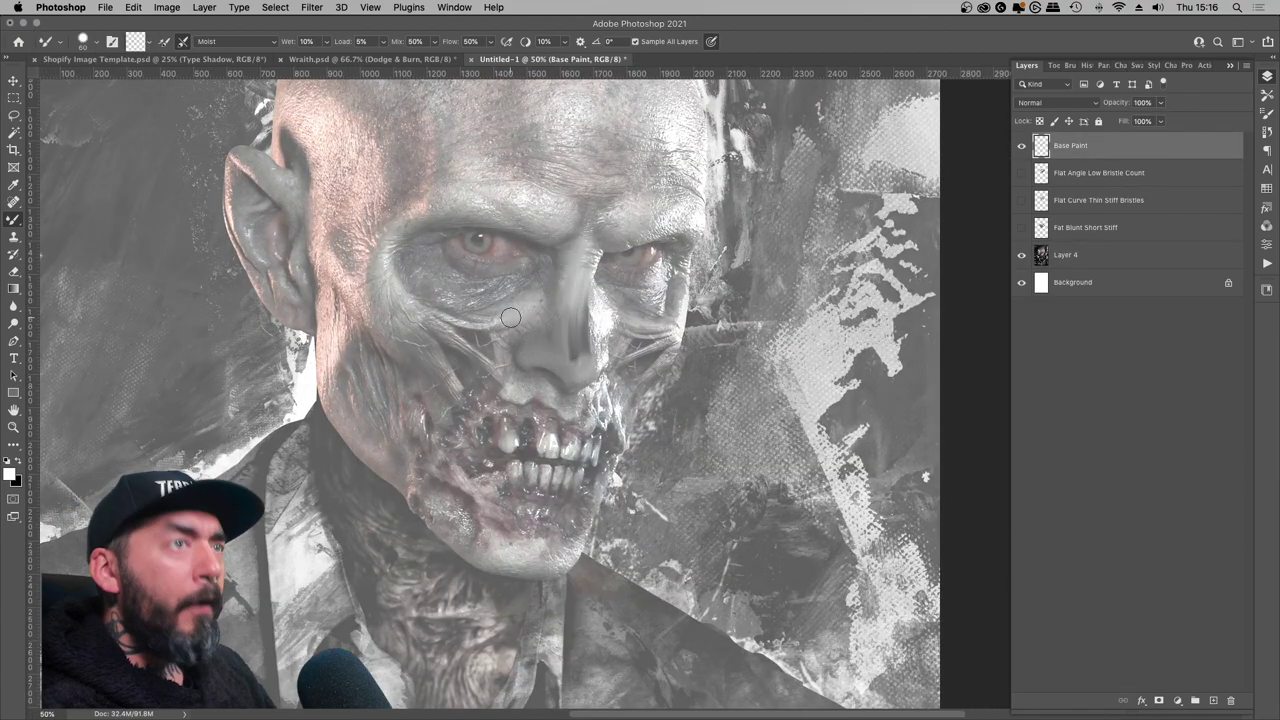
{"action": "mouse_move", "coordinate": [470, 265]}
{"action": "left_mouse_down"}
{"action": "mouse_move", "coordinate": [479, 300]}
{"action": "mouse_move", "coordinate": [638, 204]}
{"action": "mouse_move", "coordinate": [568, 227]}
{"action": "mouse_move", "coordinate": [513, 199]}
{"action": "mouse_move", "coordinate": [395, 256]}
{"action": "mouse_move", "coordinate": [448, 325]}
{"action": "left_mouse_up"}
{"action": "key", "text": "bracketleft"}
{"action": "left_click_drag", "start_coordinate": [364, 274], "coordinate": [331, 271]}
- Blend base tones along the near cheek and jaw strands below the ear with the 50 px soft Mixer Brush
{"action": "left_click_drag", "start_coordinate": [322, 338], "coordinate": [324, 402]}
{"action": "left_click_drag", "start_coordinate": [324, 402], "coordinate": [207, 311]}
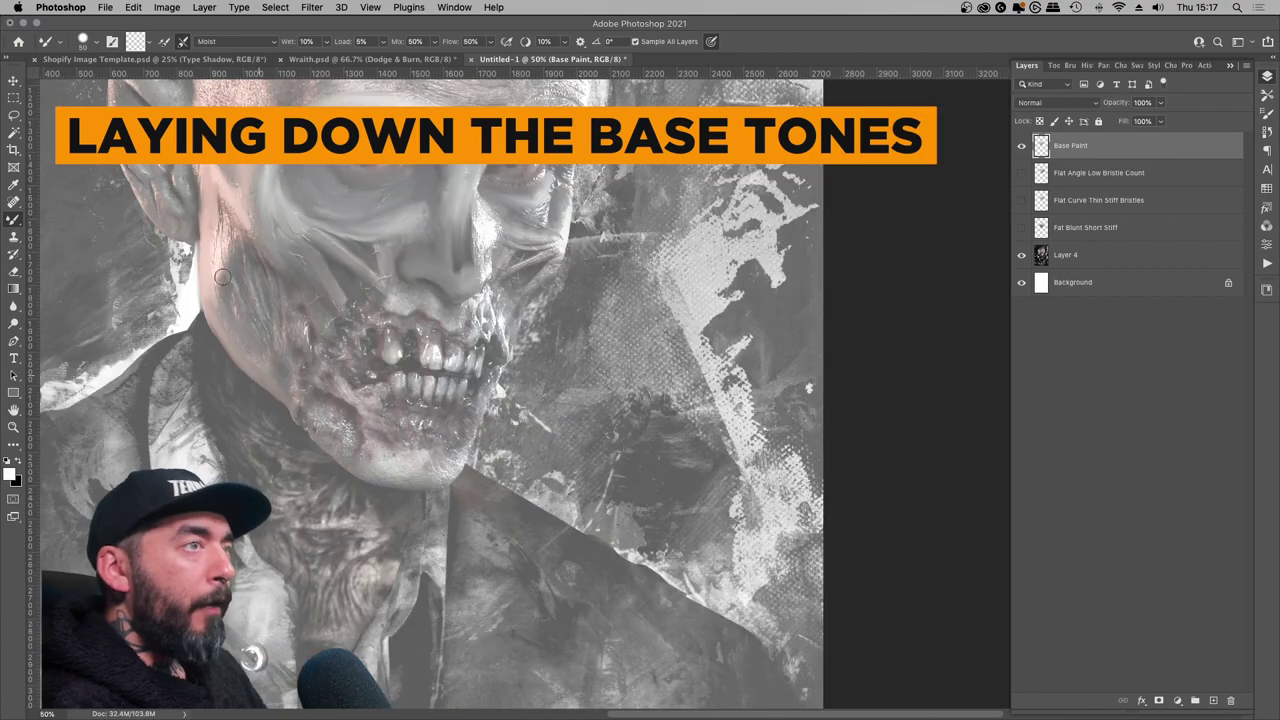
{"action": "left_click_drag", "start_coordinate": [236, 220], "coordinate": [221, 296]}
{"action": "mouse_move", "coordinate": [478, 320]}
{"action": "left_mouse_down"}
{"action": "mouse_move", "coordinate": [521, 244]}
{"action": "mouse_move", "coordinate": [491, 290]}
{"action": "mouse_move", "coordinate": [486, 330]}
{"action": "left_mouse_up"}
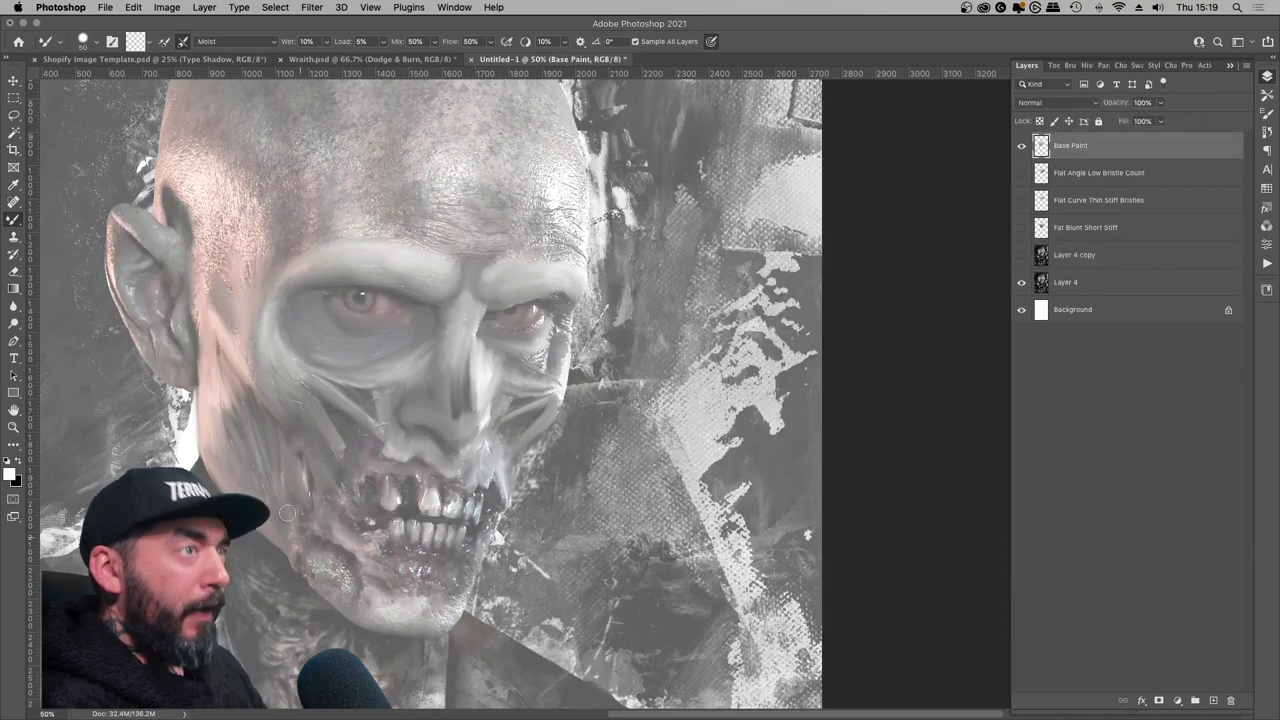
- Blend smooth base tones over the chin, lower jaw and far cheek with the 50 px soft Mixer Brush
{"action": "left_click_drag", "start_coordinate": [335, 565], "coordinate": [334, 608]}
{"action": "mouse_move", "coordinate": [376, 596]}
{"action": "left_mouse_down"}
{"action": "mouse_move", "coordinate": [422, 570]}
{"action": "mouse_move", "coordinate": [426, 628]}
{"action": "left_mouse_up"}
{"action": "left_click_drag", "start_coordinate": [424, 592], "coordinate": [384, 596]}
{"action": "left_click_drag", "start_coordinate": [535, 345], "coordinate": [520, 362]}
{"action": "left_click_drag", "start_coordinate": [560, 315], "coordinate": [558, 406]}
{"action": "left_click_drag", "start_coordinate": [472, 560], "coordinate": [460, 580]}
- Reduce the Mixer Brush to 40 px and smooth the base tones along the ear's rim and inner folds
{"action": "key", "text": "["}
{"action": "key", "text": "["}
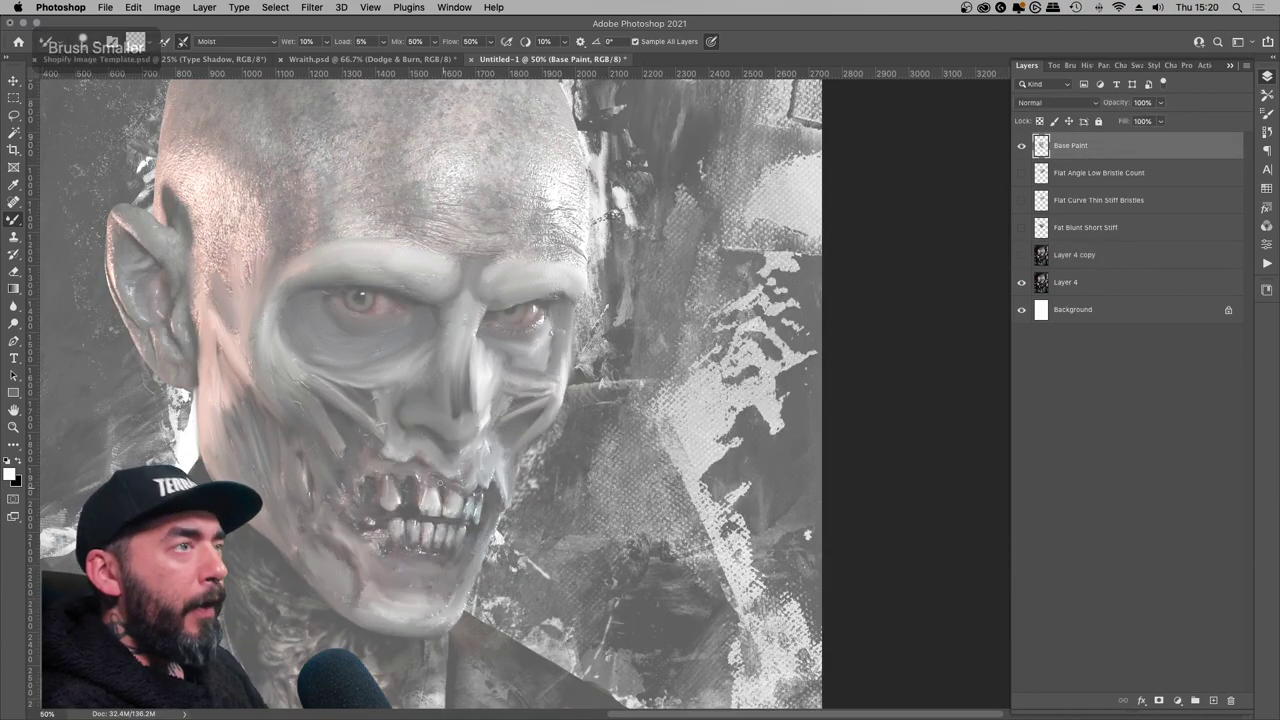
{"action": "key", "text": "bracketright"}
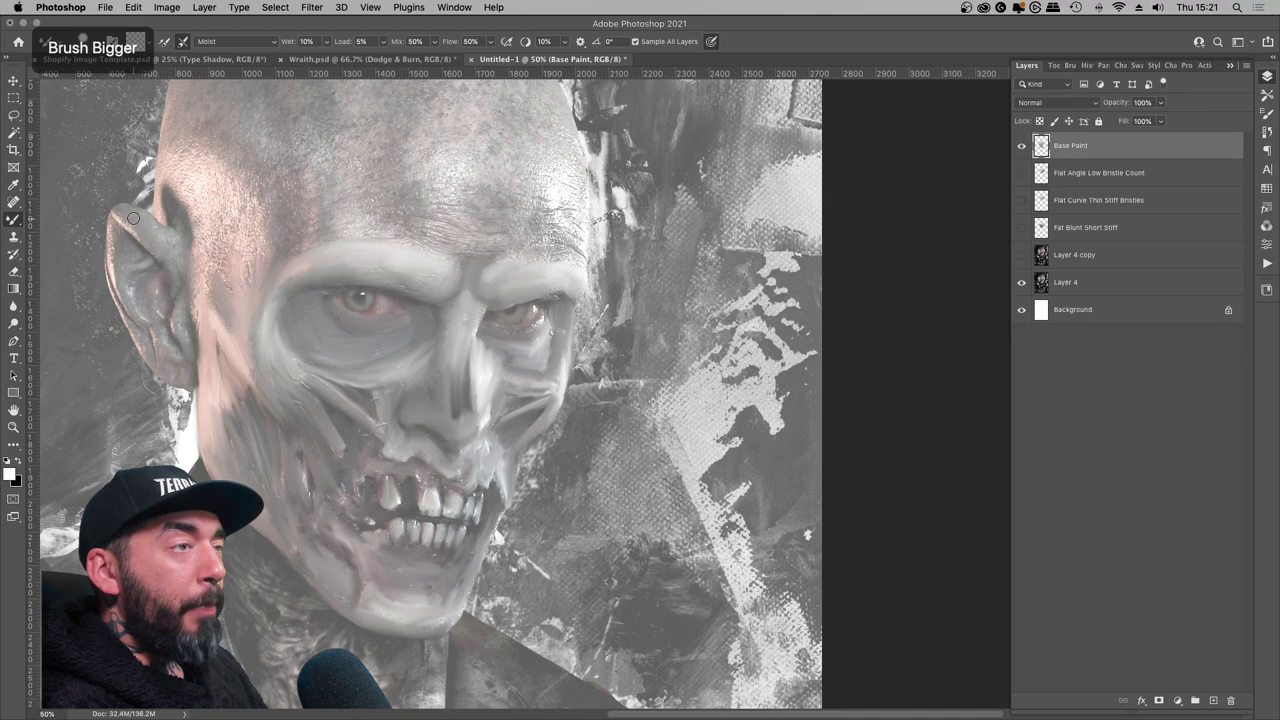
{"action": "mouse_move", "coordinate": [185, 335]}
{"action": "left_mouse_down"}
{"action": "mouse_move", "coordinate": [135, 340]}
{"action": "mouse_move", "coordinate": [115, 220]}
{"action": "left_mouse_up"}
{"action": "left_click_drag", "start_coordinate": [115, 220], "coordinate": [135, 315]}
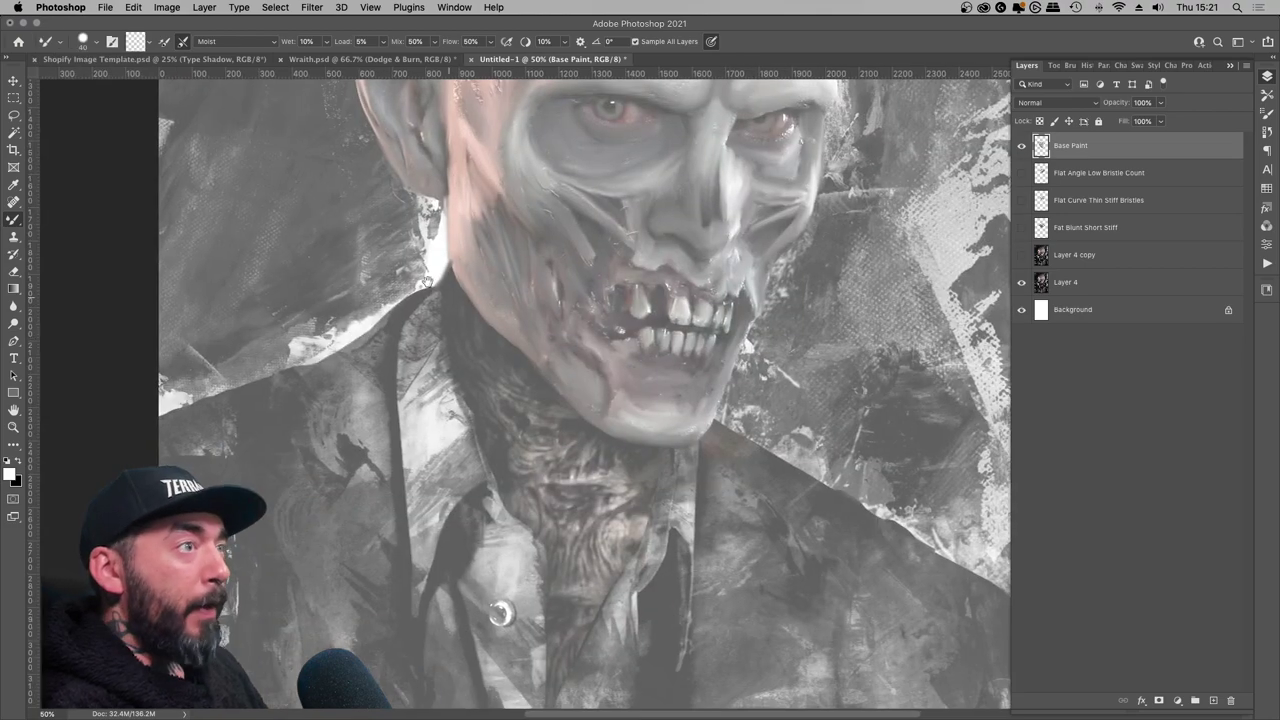
- Lay base tones along the shirt collar, coat shoulder and neck below the jaw, reducing the Mixer Brush to 35 px
{"action": "left_click_drag", "start_coordinate": [400, 396], "coordinate": [402, 470]}
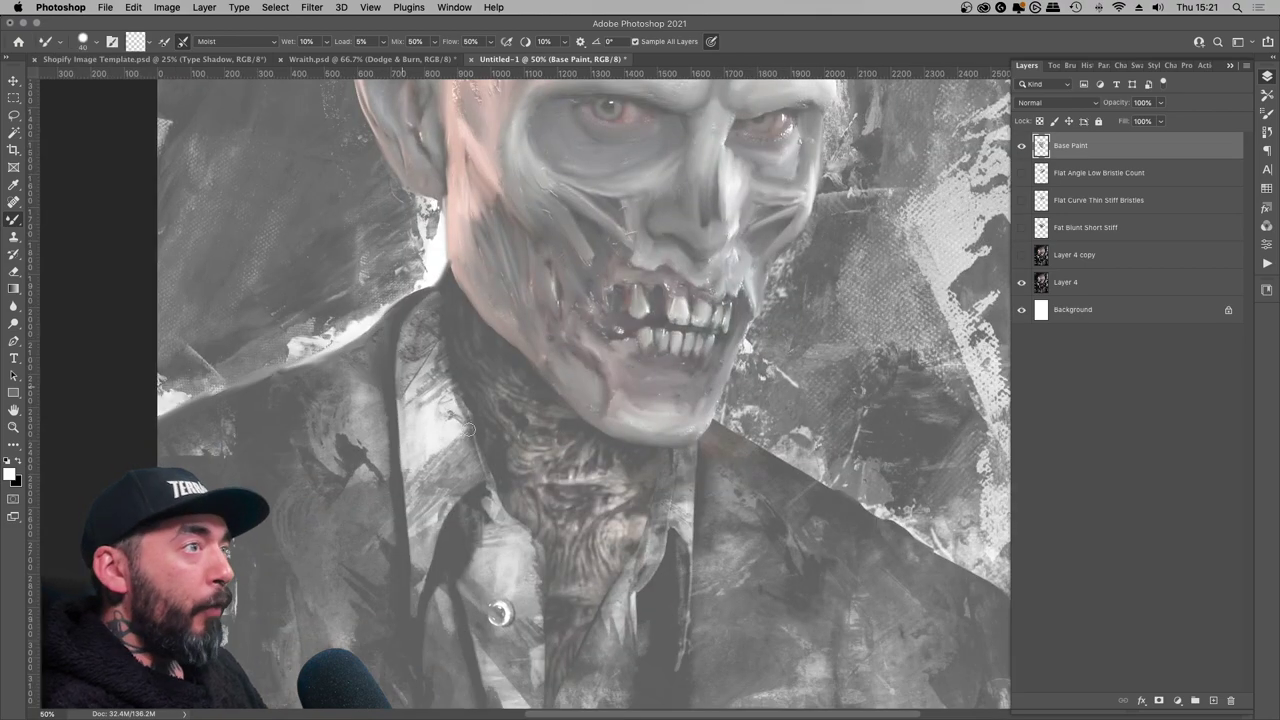
{"action": "left_click_drag", "start_coordinate": [470, 337], "coordinate": [200, 243]}
{"action": "key", "text": "bracketleft"}
{"action": "left_click_drag", "start_coordinate": [300, 352], "coordinate": [342, 368]}
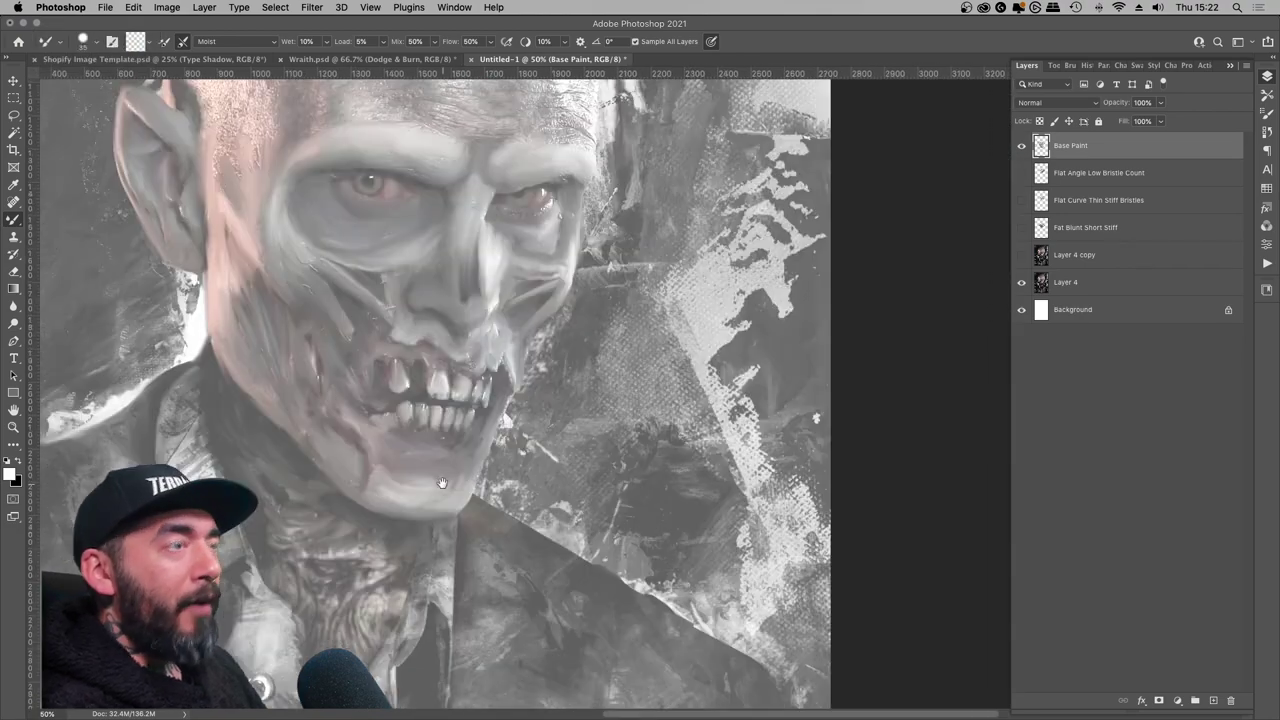
- Fill the remaining gaps in the base paint on the near cheek strands, around the mouth and inside the ear
{"action": "key", "text": "super+equal"}
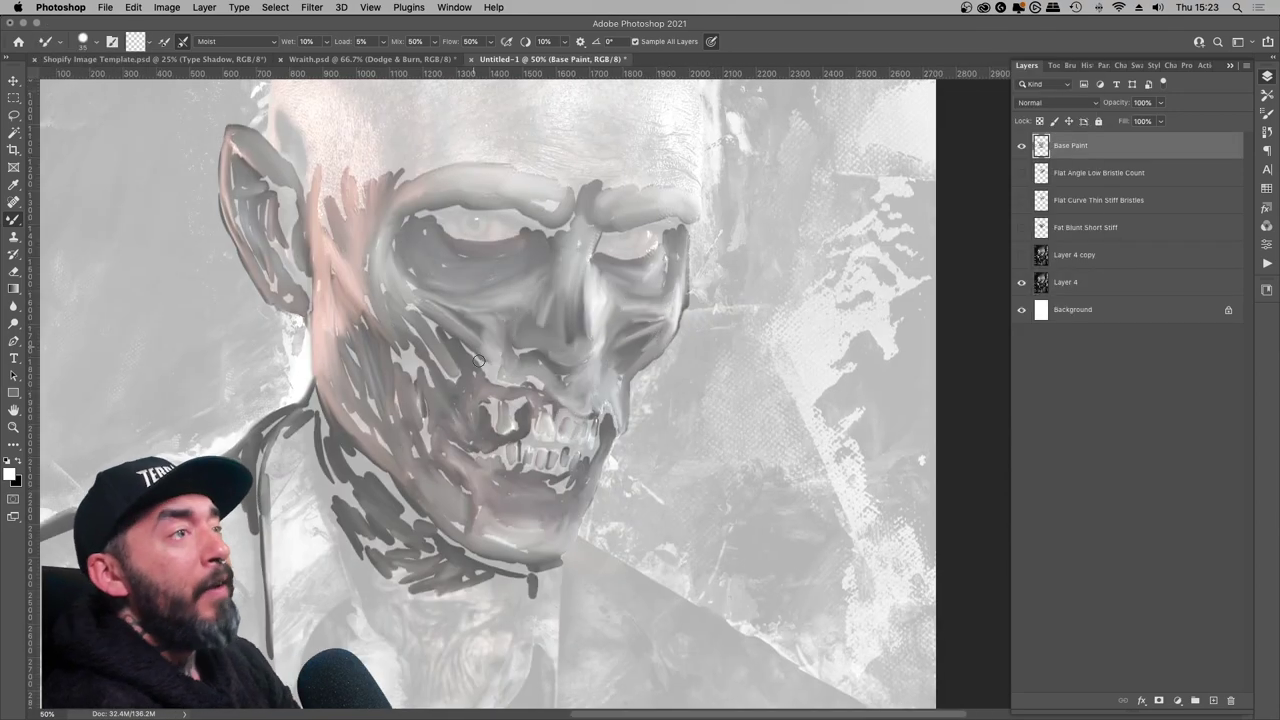
{"action": "left_click_drag", "start_coordinate": [545, 382], "coordinate": [487, 379]}
{"action": "left_click_drag", "start_coordinate": [396, 345], "coordinate": [462, 384]}
{"action": "left_click_drag", "start_coordinate": [382, 438], "coordinate": [344, 350]}
{"action": "left_click_drag", "start_coordinate": [298, 272], "coordinate": [258, 182]}
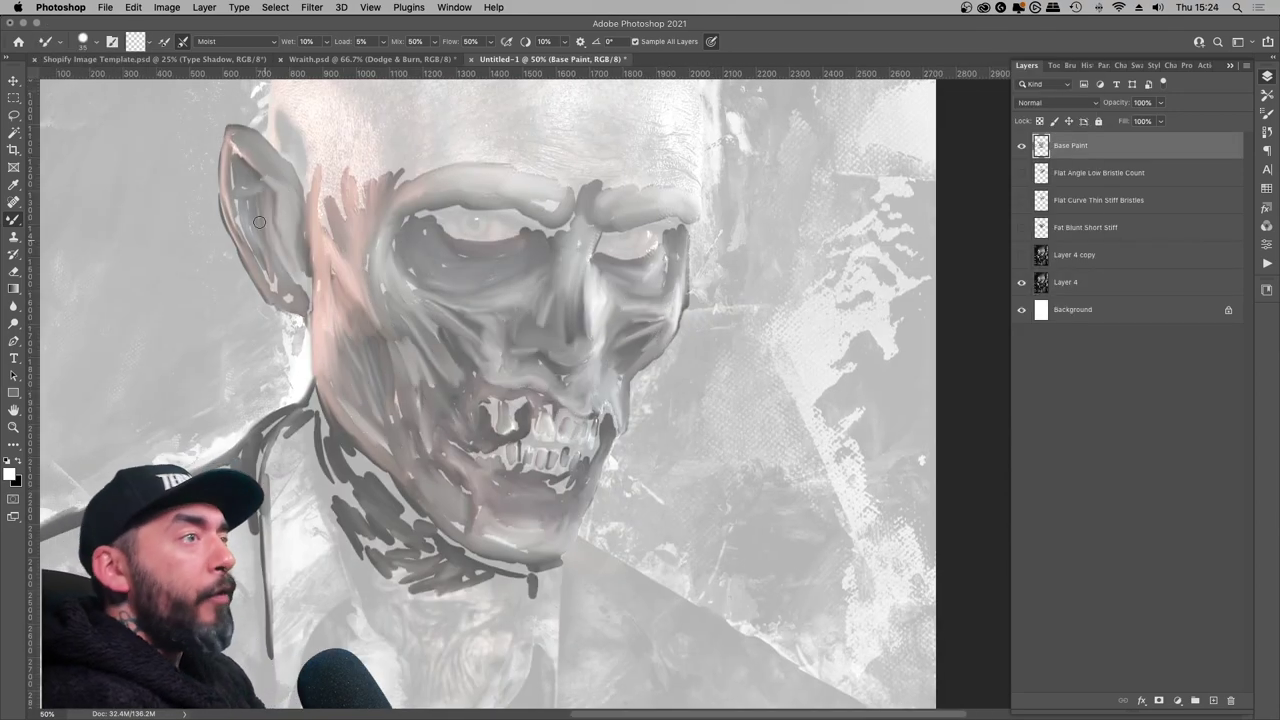
{"action": "left_click_drag", "start_coordinate": [247, 240], "coordinate": [275, 290]}
- Return Layer 4 to full opacity
{"action": "left_click", "coordinate": [1044, 284]}
{"action": "left_click", "coordinate": [1160, 103]}
{"action": "left_click_drag", "start_coordinate": [1175, 121], "coordinate": [1157, 126]}
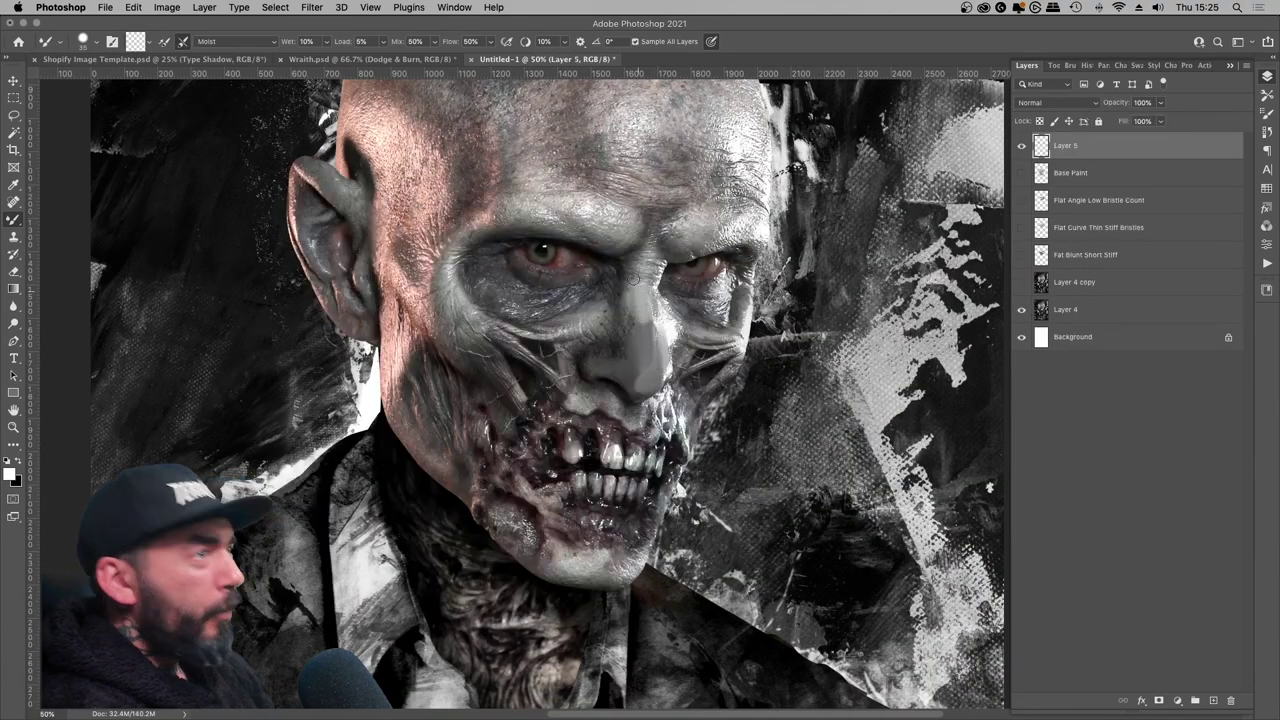
- Smooth the skin in and around the near eye socket on Layer 5 with the 35 px soft Mixer Brush
{"action": "left_click_drag", "start_coordinate": [574, 284], "coordinate": [520, 280]}
{"action": "left_click_drag", "start_coordinate": [564, 322], "coordinate": [492, 332]}
{"action": "left_click_drag", "start_coordinate": [572, 292], "coordinate": [484, 276]}
{"action": "left_click_drag", "start_coordinate": [522, 308], "coordinate": [488, 300]}
{"action": "left_click_drag", "start_coordinate": [454, 260], "coordinate": [462, 310]}
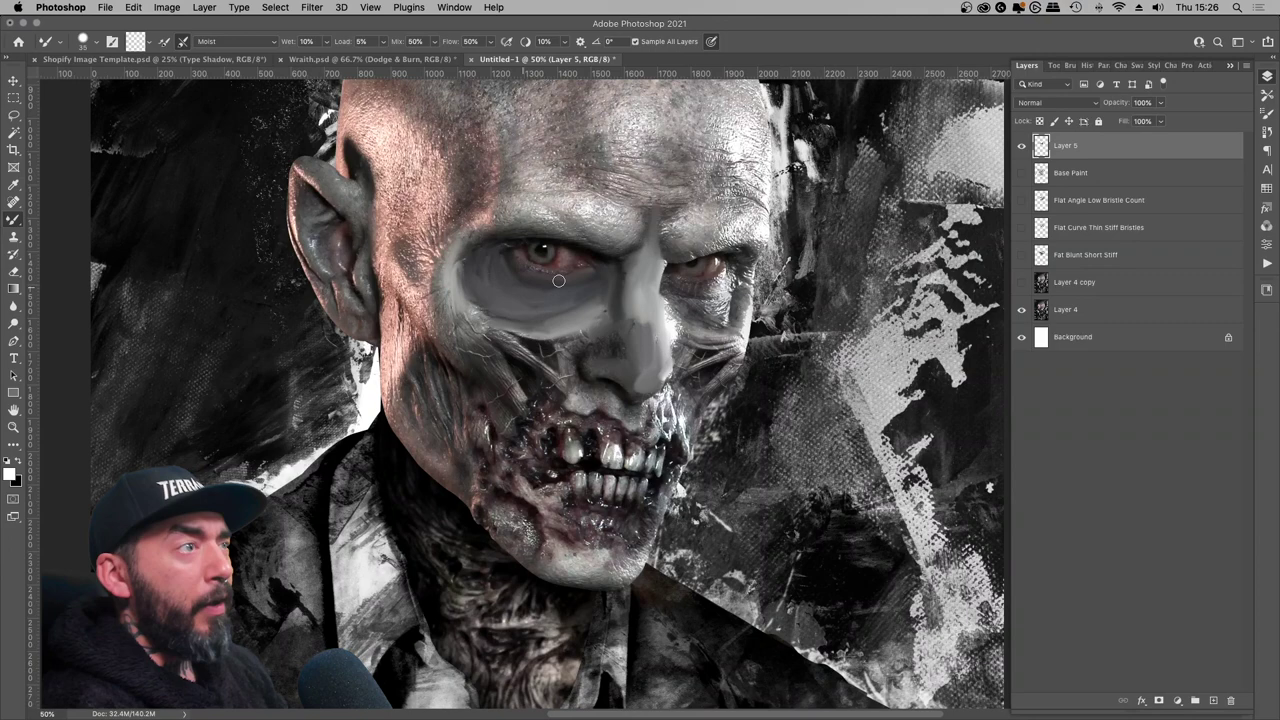
- Blend the near cheekbone, the nose and the bridge between the eyes on Layer 5 following the facial contours
{"action": "left_click_drag", "start_coordinate": [558, 336], "coordinate": [598, 368]}
{"action": "mouse_move", "coordinate": [614, 344]}
{"action": "left_mouse_down"}
{"action": "mouse_move", "coordinate": [609, 368]}
{"action": "mouse_move", "coordinate": [637, 386]}
{"action": "left_mouse_up"}
{"action": "mouse_move", "coordinate": [620, 390]}
{"action": "left_mouse_down"}
{"action": "mouse_move", "coordinate": [574, 398]}
{"action": "mouse_move", "coordinate": [672, 408]}
{"action": "left_mouse_up"}
{"action": "left_click_drag", "start_coordinate": [660, 390], "coordinate": [590, 270]}
{"action": "left_click_drag", "start_coordinate": [604, 166], "coordinate": [626, 171]}
{"action": "left_click_drag", "start_coordinate": [603, 176], "coordinate": [603, 232]}
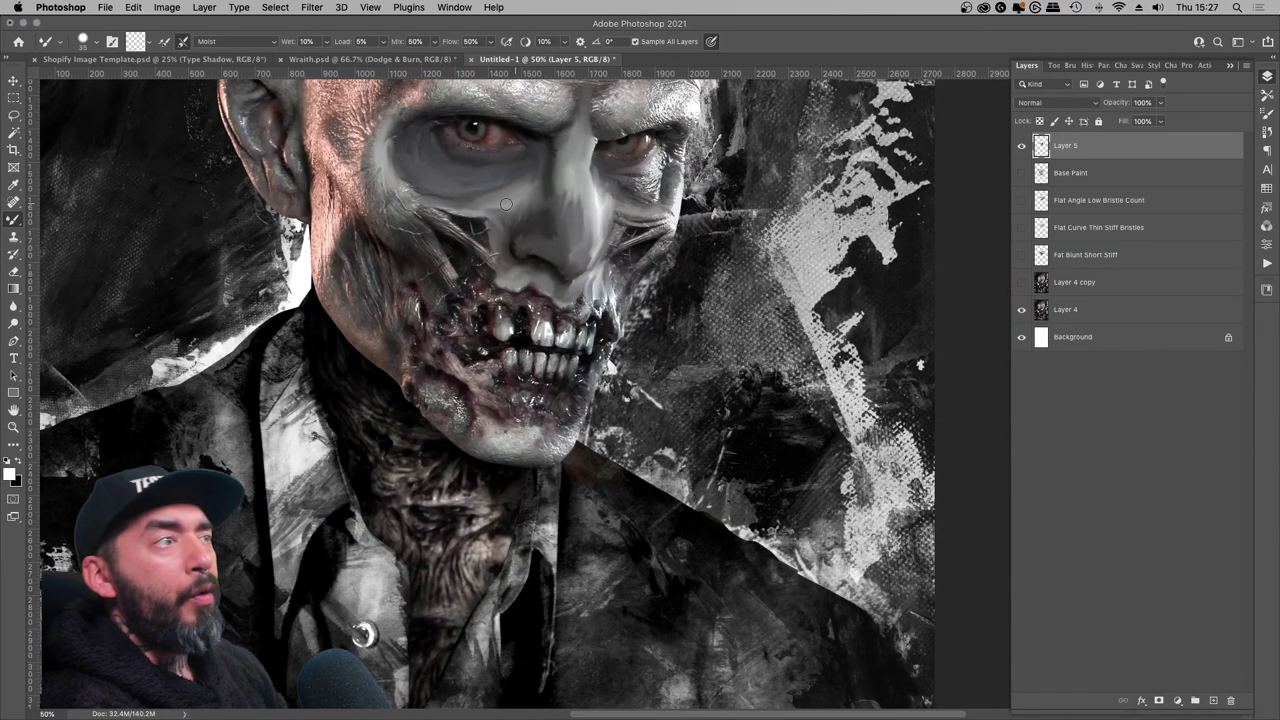
- Blend the torn near-cheek strands, the upper lip area, the far cheek and the skin below the far eye
{"action": "left_click_drag", "start_coordinate": [476, 216], "coordinate": [440, 244]}
{"action": "left_click_drag", "start_coordinate": [494, 306], "coordinate": [460, 274]}
{"action": "mouse_move", "coordinate": [423, 234]}
{"action": "left_mouse_down"}
{"action": "mouse_move", "coordinate": [380, 225]}
{"action": "mouse_move", "coordinate": [430, 300]}
{"action": "mouse_move", "coordinate": [460, 218]}
{"action": "mouse_move", "coordinate": [461, 270]}
{"action": "mouse_move", "coordinate": [336, 210]}
{"action": "mouse_move", "coordinate": [335, 300]}
{"action": "mouse_move", "coordinate": [430, 400]}
{"action": "mouse_move", "coordinate": [546, 307]}
{"action": "mouse_move", "coordinate": [540, 336]}
{"action": "left_mouse_up"}
{"action": "key", "text": "bracketright"}
{"action": "mouse_move", "coordinate": [560, 328]}
{"action": "left_mouse_down"}
{"action": "mouse_move", "coordinate": [570, 342]}
{"action": "mouse_move", "coordinate": [615, 272]}
{"action": "left_mouse_up"}
{"action": "mouse_move", "coordinate": [640, 222]}
{"action": "left_mouse_down"}
{"action": "mouse_move", "coordinate": [672, 230]}
{"action": "mouse_move", "coordinate": [650, 252]}
{"action": "left_mouse_up"}
{"action": "mouse_move", "coordinate": [660, 152]}
{"action": "left_mouse_down"}
{"action": "mouse_move", "coordinate": [624, 180]}
{"action": "mouse_move", "coordinate": [634, 200]}
{"action": "left_mouse_up"}
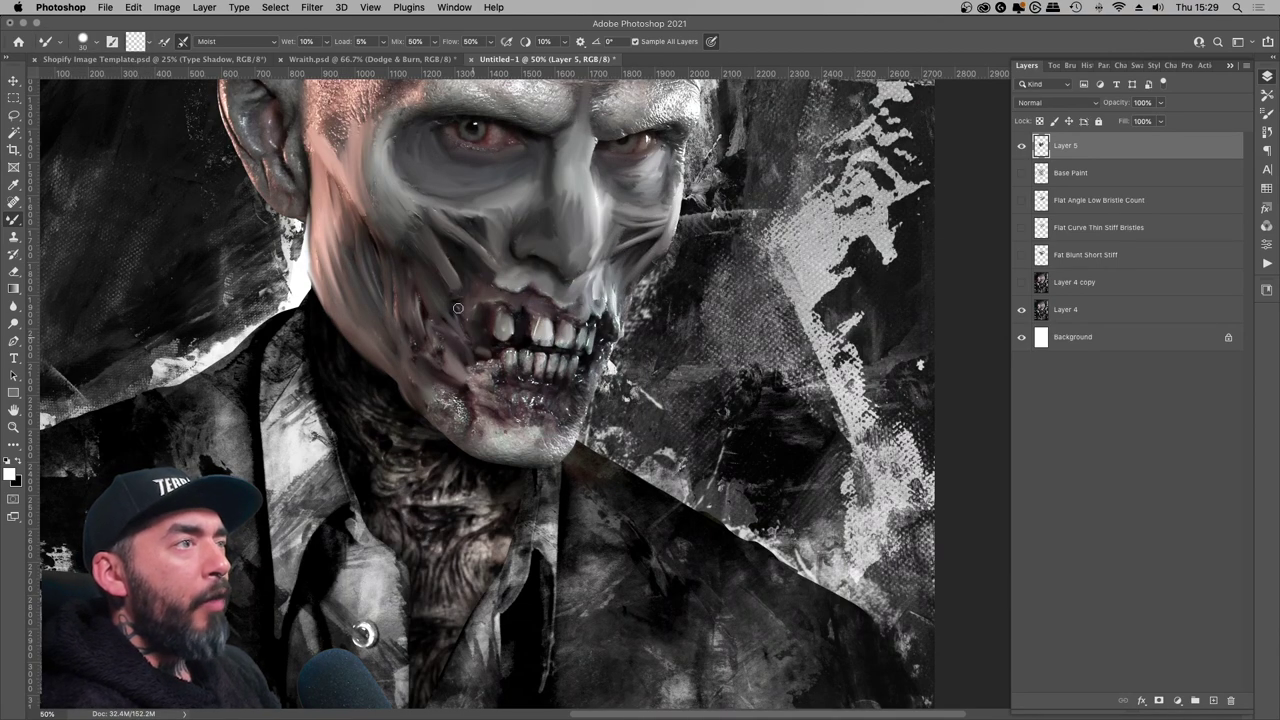
- Smooth the flesh around the mouth, the jawline and the chin with the Mixer Brush at about 40 px
{"action": "mouse_move", "coordinate": [512, 366]}
{"action": "left_mouse_down"}
{"action": "mouse_move", "coordinate": [447, 453]}
{"action": "mouse_move", "coordinate": [667, 445]}
{"action": "mouse_move", "coordinate": [616, 478]}
{"action": "left_mouse_up"}
{"action": "mouse_move", "coordinate": [644, 470]}
{"action": "left_mouse_down"}
{"action": "mouse_move", "coordinate": [718, 477]}
{"action": "mouse_move", "coordinate": [726, 492]}
{"action": "left_mouse_up"}
{"action": "left_click_drag", "start_coordinate": [604, 472], "coordinate": [684, 506]}
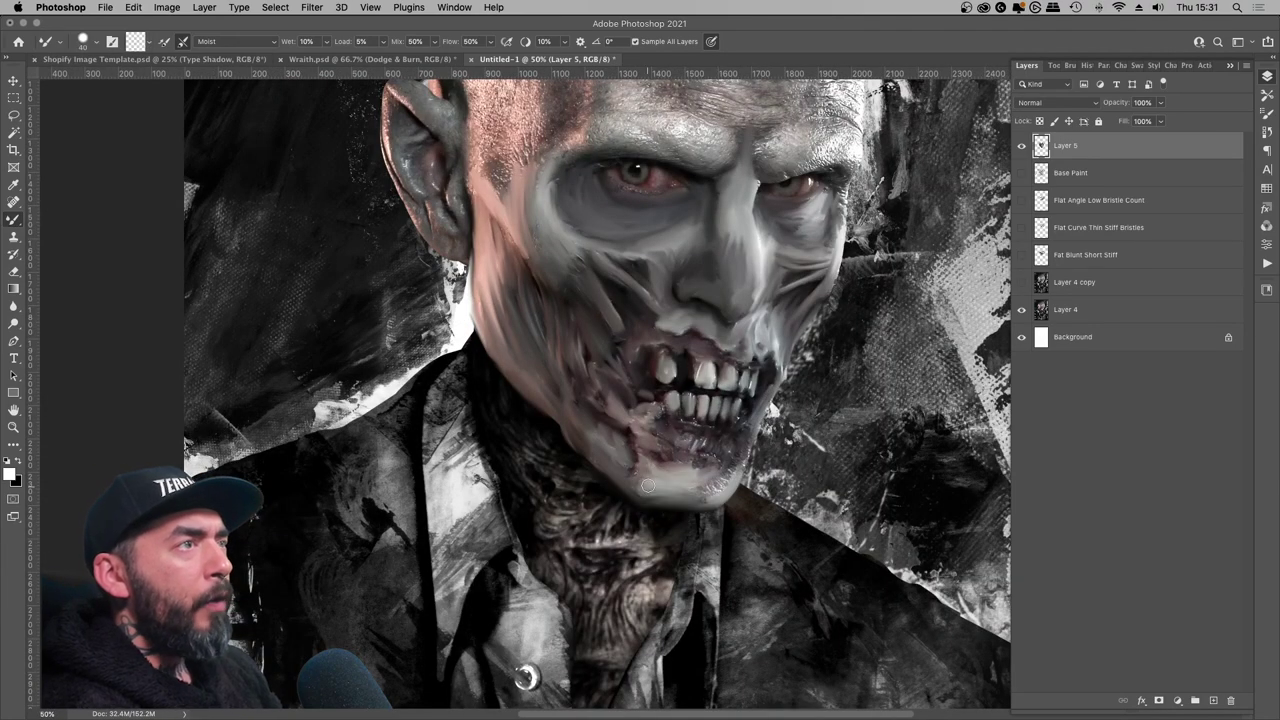
{"action": "left_click_drag", "start_coordinate": [732, 460], "coordinate": [704, 486]}
{"action": "left_click_drag", "start_coordinate": [706, 424], "coordinate": [684, 443]}
- Blend both brow ridges, the near temple and the ear on Layer 5 with the 40 px soft Mixer Brush
{"action": "left_click_drag", "start_coordinate": [700, 330], "coordinate": [467, 504]}
{"action": "mouse_move", "coordinate": [604, 360]}
{"action": "left_mouse_down"}
{"action": "mouse_move", "coordinate": [583, 350]}
{"action": "mouse_move", "coordinate": [622, 334]}
{"action": "left_mouse_up"}
{"action": "left_click_drag", "start_coordinate": [532, 332], "coordinate": [628, 312]}
{"action": "mouse_move", "coordinate": [326, 350]}
{"action": "left_mouse_down"}
{"action": "mouse_move", "coordinate": [394, 328]}
{"action": "mouse_move", "coordinate": [490, 350]}
{"action": "left_mouse_up"}
{"action": "mouse_move", "coordinate": [328, 316]}
{"action": "left_mouse_down"}
{"action": "mouse_move", "coordinate": [436, 292]}
{"action": "mouse_move", "coordinate": [500, 308]}
{"action": "left_mouse_up"}
{"action": "left_click_drag", "start_coordinate": [262, 328], "coordinate": [260, 368]}
{"action": "mouse_move", "coordinate": [236, 280]}
{"action": "left_mouse_down"}
{"action": "mouse_move", "coordinate": [215, 395]}
{"action": "mouse_move", "coordinate": [195, 290]}
{"action": "mouse_move", "coordinate": [182, 329]}
{"action": "left_mouse_up"}
{"action": "mouse_move", "coordinate": [236, 406]}
{"action": "left_mouse_down"}
{"action": "mouse_move", "coordinate": [185, 270]}
{"action": "mouse_move", "coordinate": [255, 330]}
{"action": "left_mouse_up"}
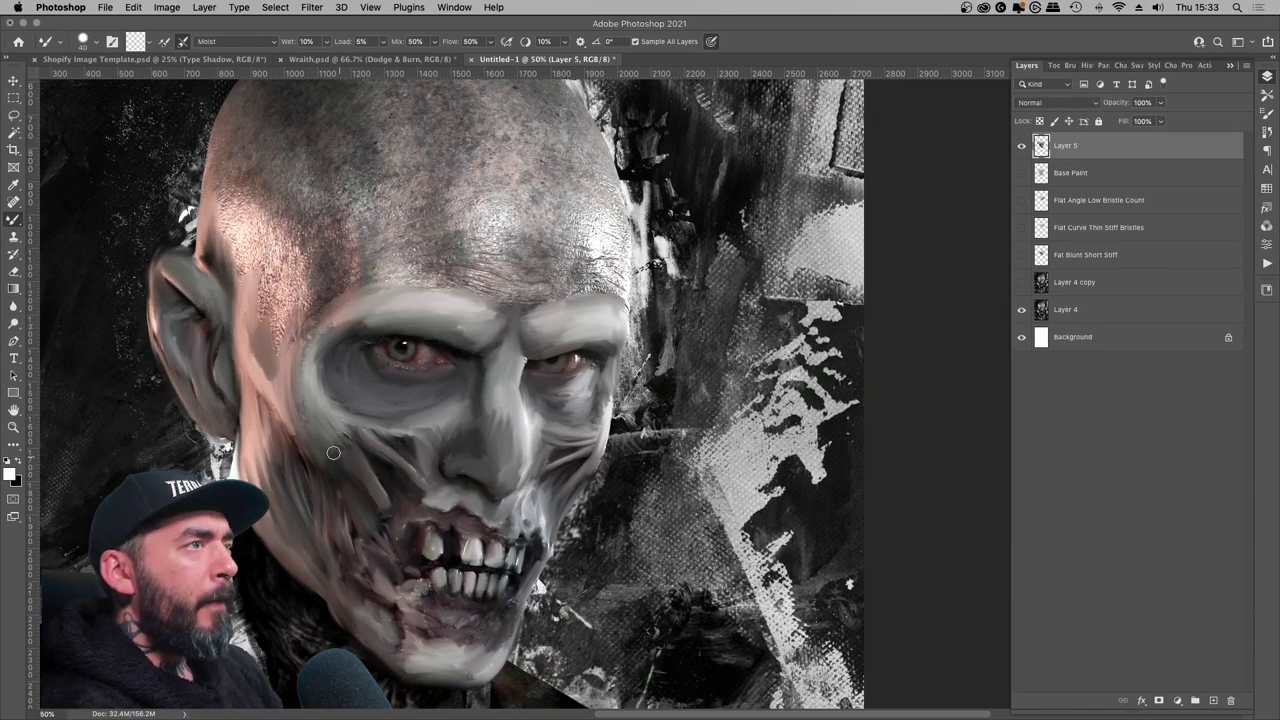
- Enlarge the Mixer Brush to 80 px and blend the forehead skin above the near brow toward the temple
{"action": "left_click", "coordinate": [1021, 310]}
{"action": "left_click", "coordinate": [1021, 310]}
{"action": "key", "text": "bracketright"}
{"action": "key", "text": "bracketright"}
{"action": "key", "text": "bracketright"}
{"action": "key", "text": "bracketright"}
{"action": "key", "text": "bracketright"}
{"action": "left_click_drag", "start_coordinate": [500, 286], "coordinate": [368, 274]}
{"action": "left_click_drag", "start_coordinate": [400, 268], "coordinate": [306, 314]}
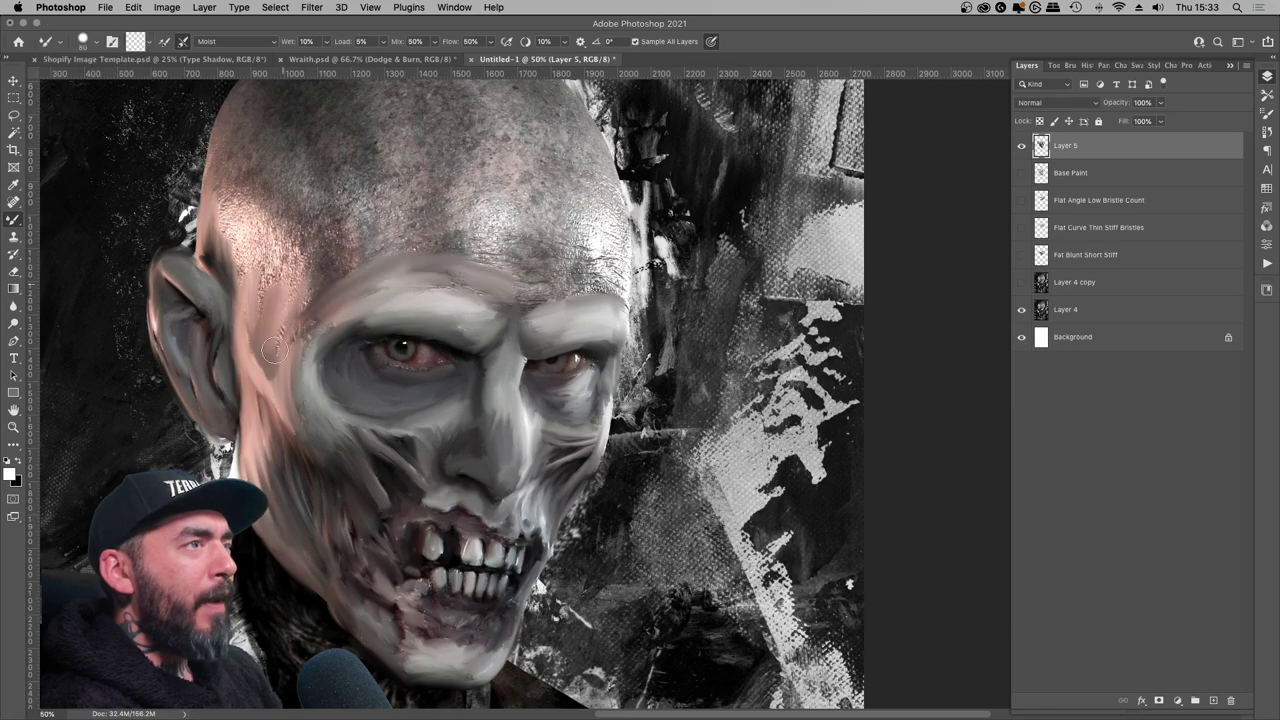
- Smooth the pink-lit near temple between the brow and ear, extending the tones up toward the scalp
{"action": "left_click_drag", "start_coordinate": [240, 244], "coordinate": [290, 345]}
{"action": "left_click_drag", "start_coordinate": [355, 252], "coordinate": [298, 336]}
{"action": "mouse_move", "coordinate": [290, 232]}
{"action": "left_mouse_down"}
{"action": "mouse_move", "coordinate": [251, 244]}
{"action": "mouse_move", "coordinate": [300, 190]}
{"action": "left_mouse_up"}
{"action": "mouse_move", "coordinate": [400, 250]}
{"action": "left_mouse_down"}
{"action": "mouse_move", "coordinate": [410, 399]}
{"action": "mouse_move", "coordinate": [418, 248]}
{"action": "left_mouse_up"}
- Reduce the Mixer Brush to 70 px and blend the lower forehead across to the far brow
{"action": "key", "text": "bracketleft"}
{"action": "left_click_drag", "start_coordinate": [620, 284], "coordinate": [540, 298]}
{"action": "left_click_drag", "start_coordinate": [620, 280], "coordinate": [410, 236]}
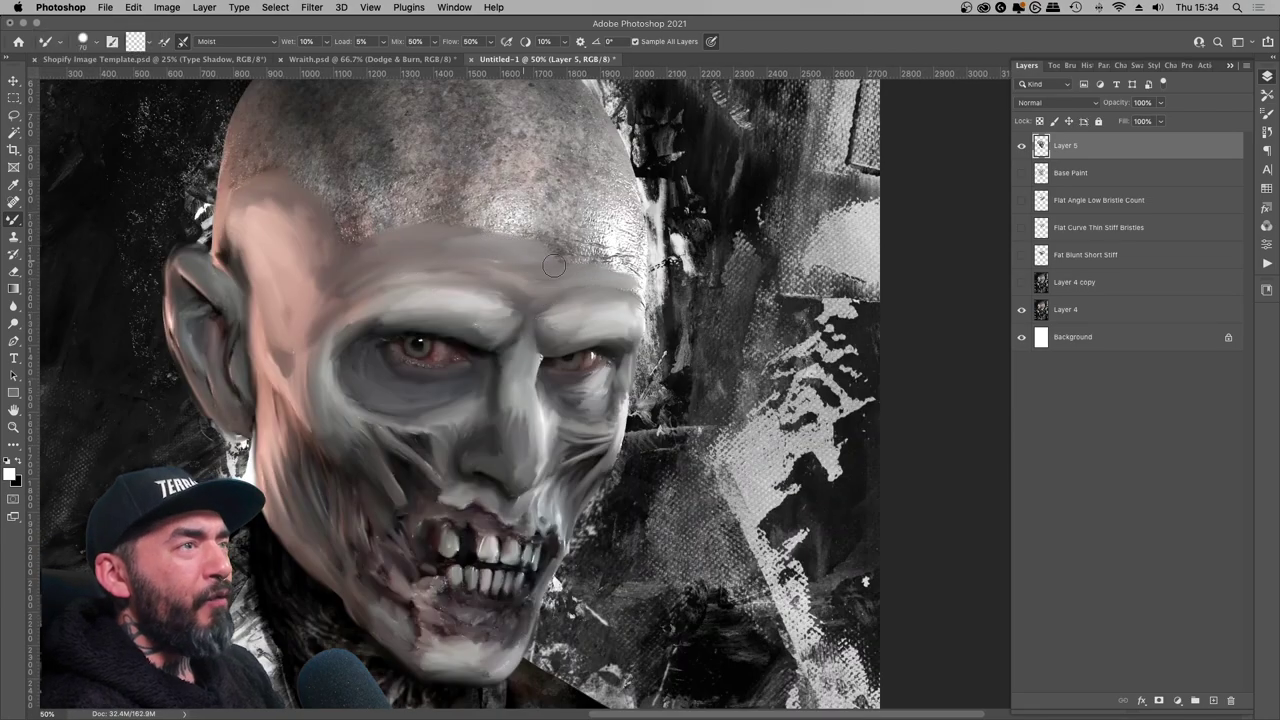
{"action": "left_click_drag", "start_coordinate": [528, 655], "coordinate": [800, 481]}
{"action": "key", "text": "super+minus"}
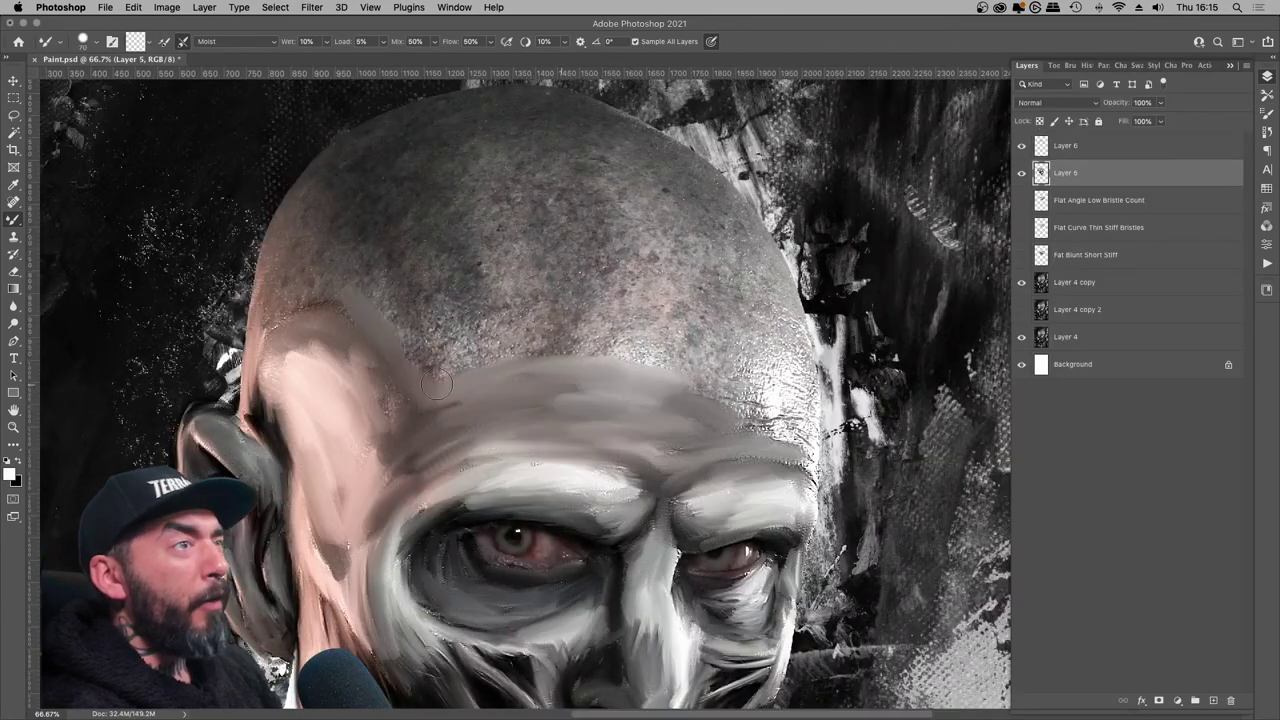
- Extend the smooth tones on Layer 5 up the near side of the head and over the forehead's edge
{"action": "left_click_drag", "start_coordinate": [272, 292], "coordinate": [272, 340]}
{"action": "left_click_drag", "start_coordinate": [371, 326], "coordinate": [331, 374]}
{"action": "left_click_drag", "start_coordinate": [443, 417], "coordinate": [352, 318]}
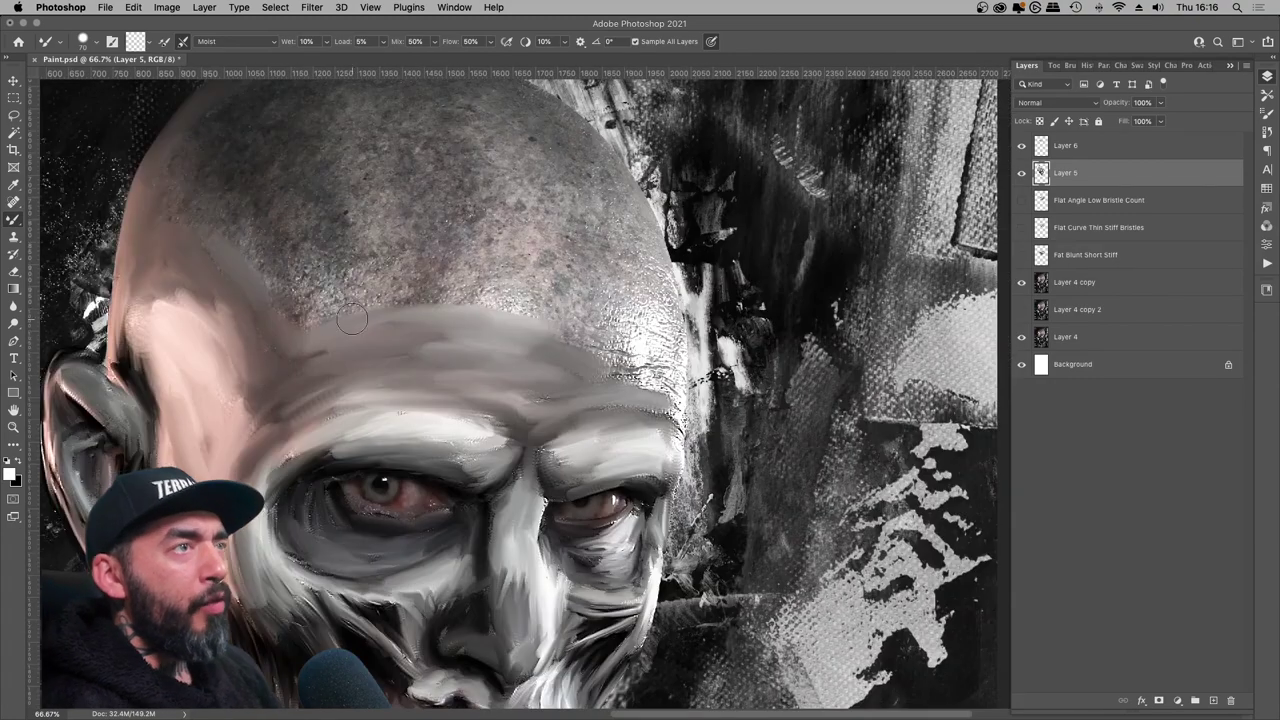
- Make Layer 6 active and smooth the near side of the scalp and the skull's outer edge with 70 px strokes
{"action": "left_click", "coordinate": [1066, 146]}
{"action": "left_click_drag", "start_coordinate": [264, 275], "coordinate": [300, 338]}
{"action": "scroll", "coordinate": [299, 338], "scroll_direction": "up", "scroll_amount": 5}
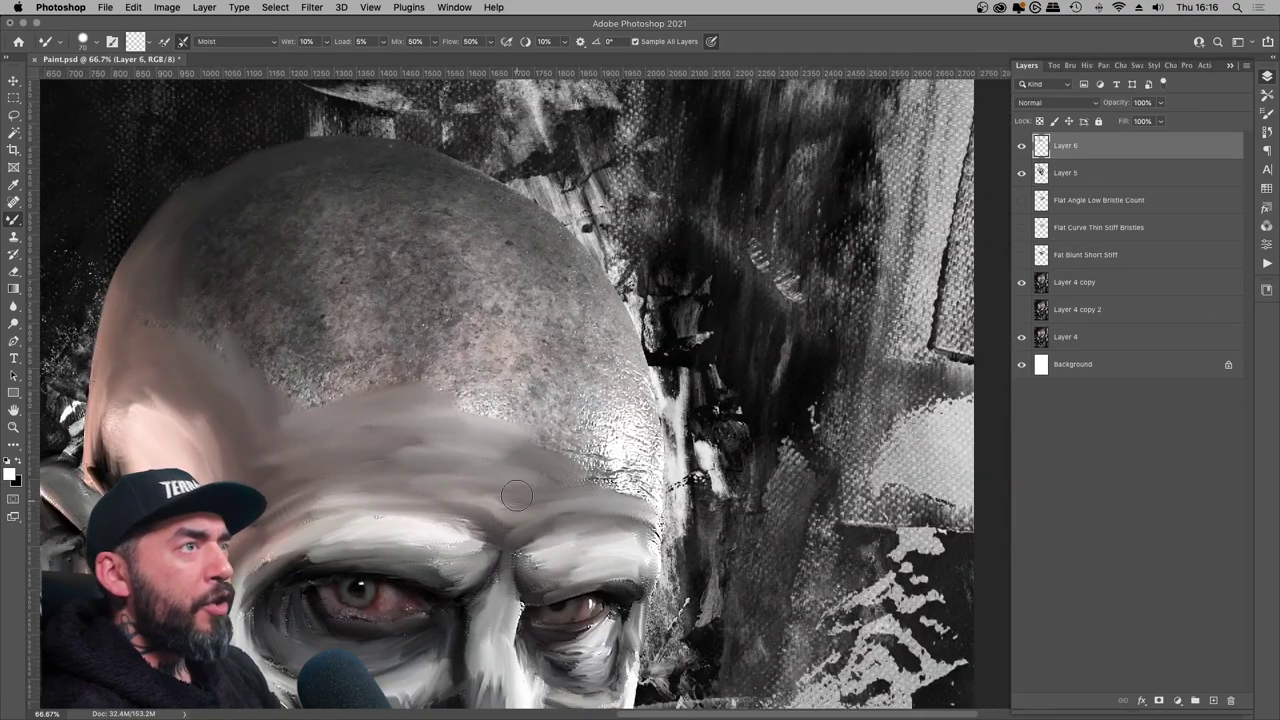
{"action": "mouse_move", "coordinate": [650, 412]}
{"action": "left_mouse_down"}
{"action": "mouse_move", "coordinate": [457, 163]}
{"action": "mouse_move", "coordinate": [358, 180]}
{"action": "left_mouse_up"}
{"action": "left_click_drag", "start_coordinate": [203, 265], "coordinate": [246, 369]}
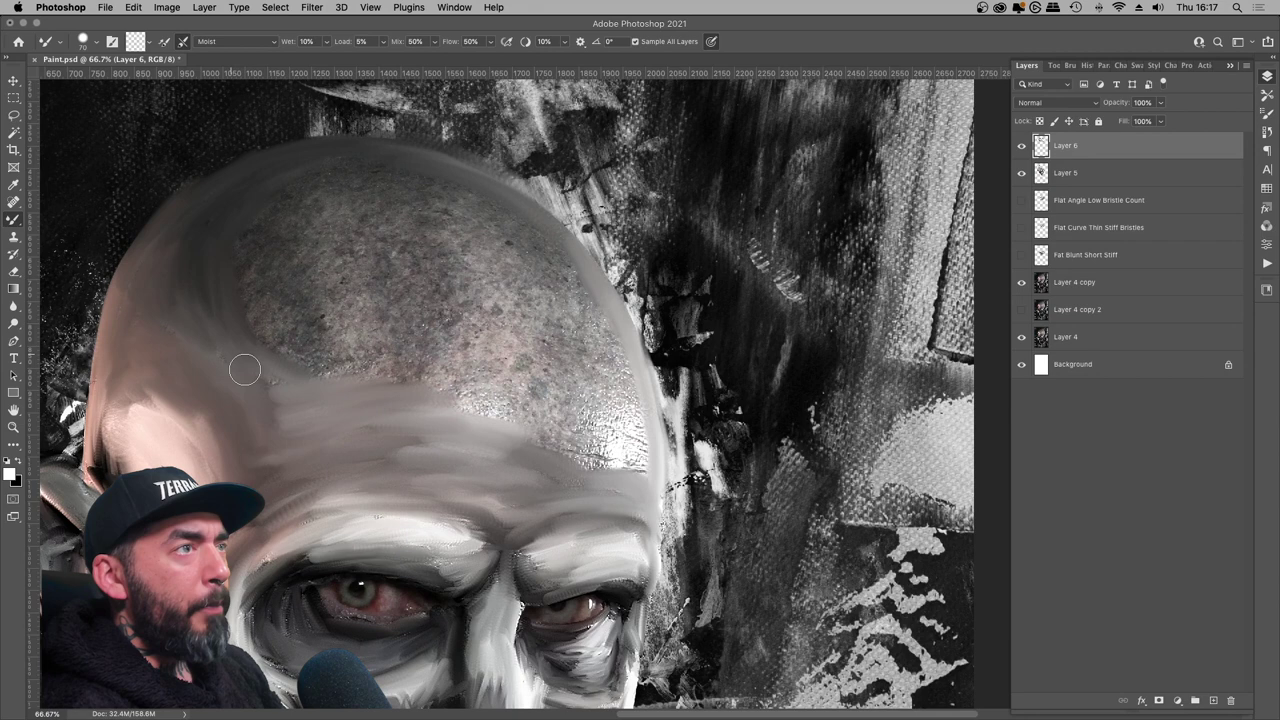
- Cover the shiny far forehead and the remaining textured patch of scalp on Layer 6 with blended strokes
{"action": "mouse_move", "coordinate": [450, 412]}
{"action": "left_mouse_down"}
{"action": "mouse_move", "coordinate": [620, 465]}
{"action": "mouse_move", "coordinate": [572, 390]}
{"action": "left_mouse_up"}
{"action": "left_click_drag", "start_coordinate": [630, 390], "coordinate": [555, 250]}
{"action": "left_click_drag", "start_coordinate": [580, 365], "coordinate": [400, 380]}
{"action": "left_click_drag", "start_coordinate": [575, 325], "coordinate": [535, 352]}
{"action": "left_click_drag", "start_coordinate": [555, 250], "coordinate": [515, 212]}
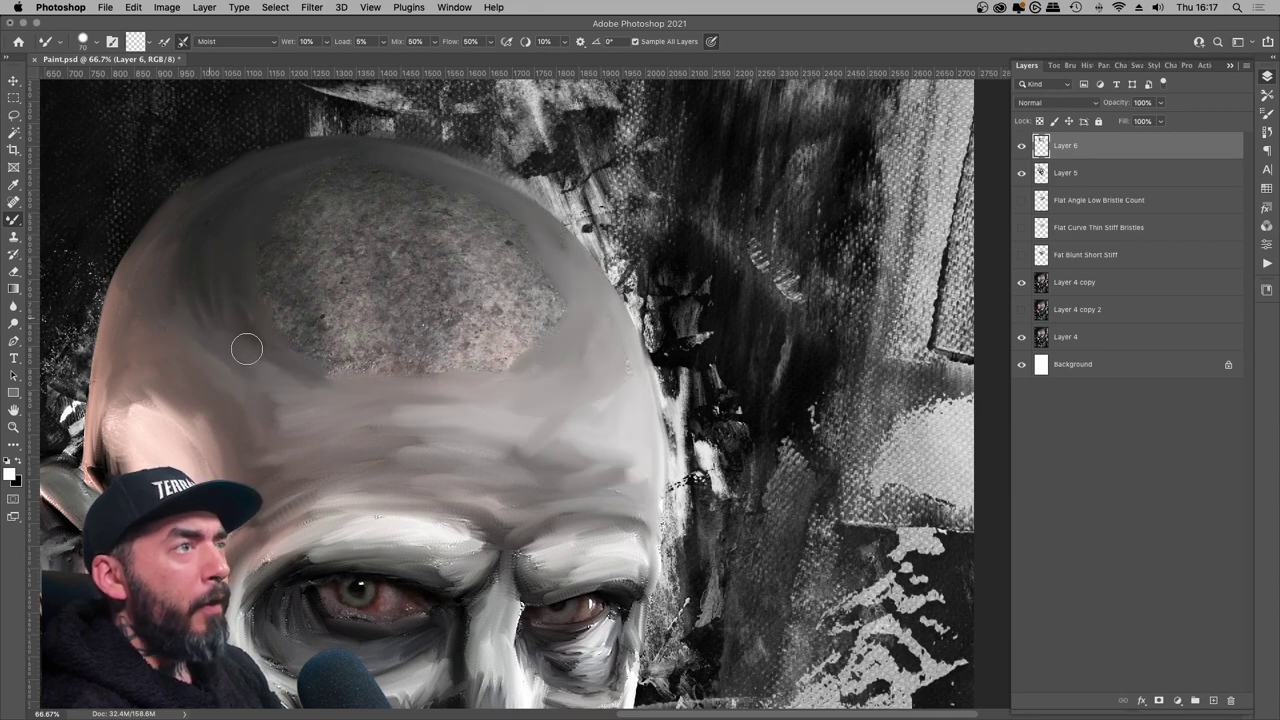
{"action": "left_click_drag", "start_coordinate": [515, 355], "coordinate": [305, 355]}
{"action": "left_click_drag", "start_coordinate": [540, 265], "coordinate": [517, 338]}
{"action": "mouse_move", "coordinate": [258, 256]}
{"action": "left_mouse_down"}
{"action": "mouse_move", "coordinate": [490, 330]}
{"action": "mouse_move", "coordinate": [300, 320]}
{"action": "mouse_move", "coordinate": [380, 195]}
{"action": "mouse_move", "coordinate": [356, 226]}
{"action": "mouse_move", "coordinate": [420, 263]}
{"action": "mouse_move", "coordinate": [194, 391]}
{"action": "left_mouse_up"}
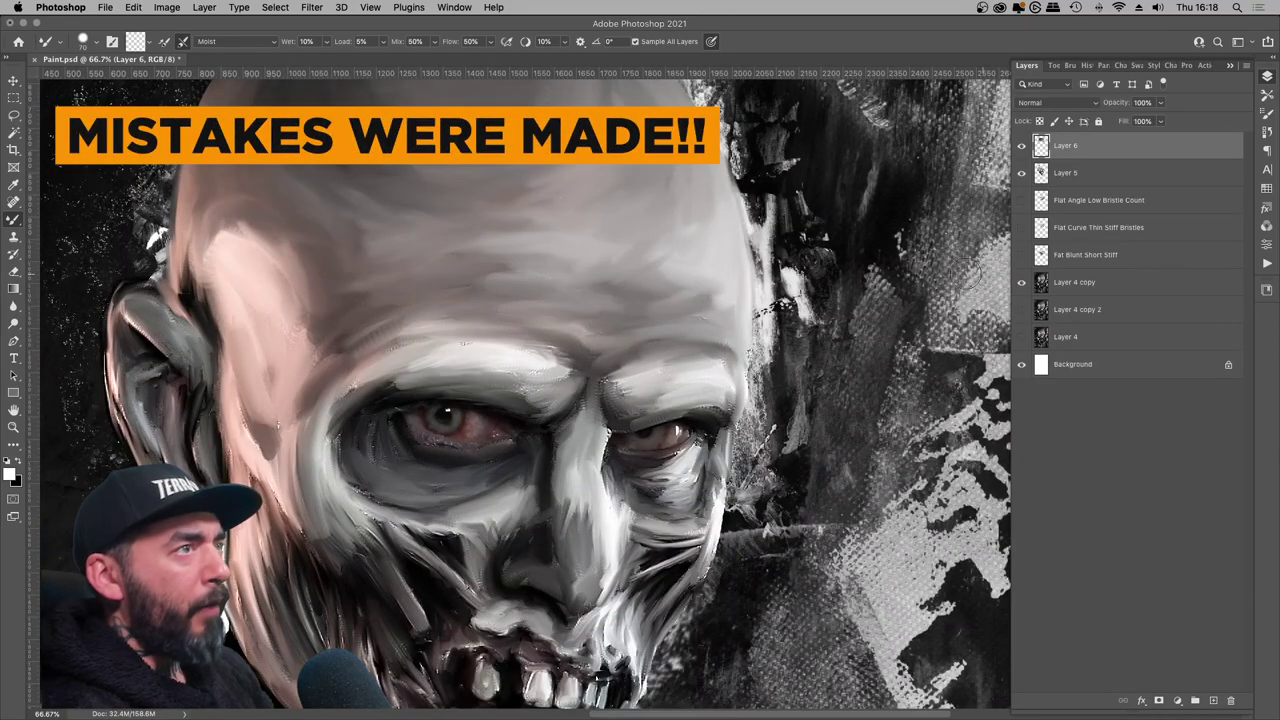
- Compare the whole portrait with Layer 4 copy and Layer 6 each switched off and on
{"action": "left_click", "coordinate": [1022, 289]}
{"action": "left_click", "coordinate": [1022, 289]}
{"action": "key", "text": "super+minus"}
{"action": "key", "text": "super+minus"}
{"action": "key", "text": "super+minus"}
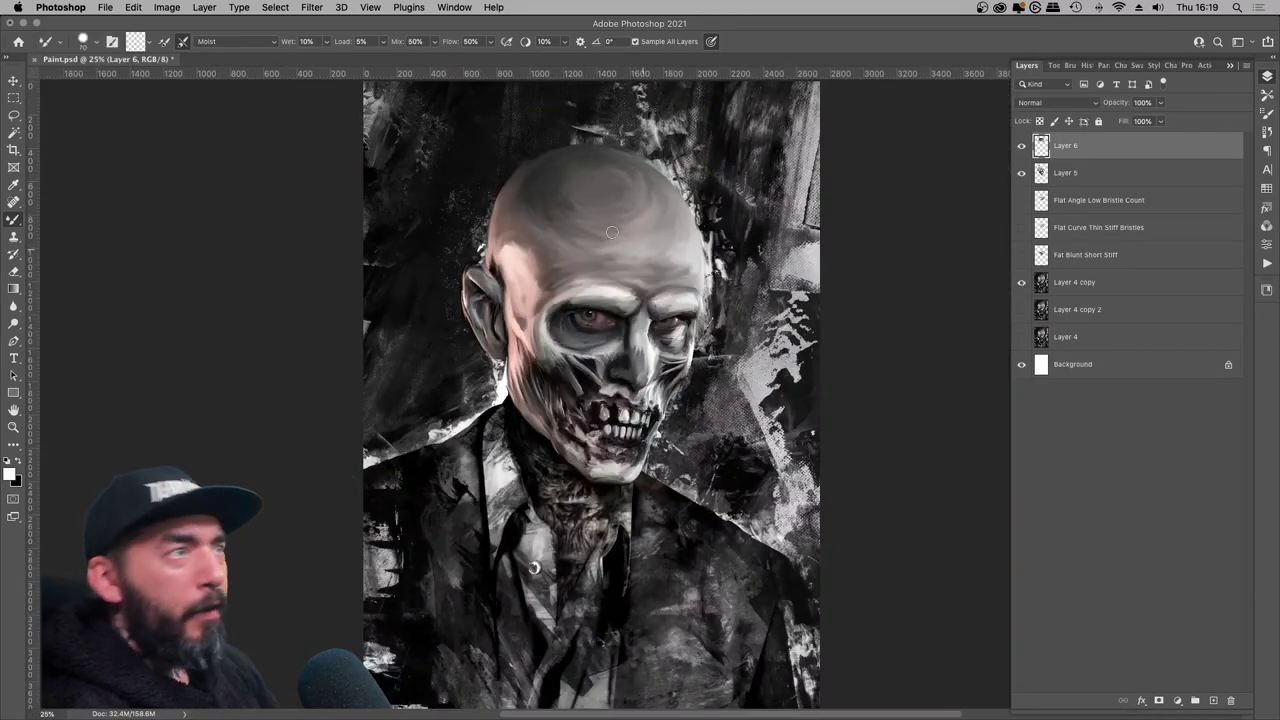
{"action": "left_click", "coordinate": [1022, 146]}
{"action": "left_click", "coordinate": [1022, 146]}
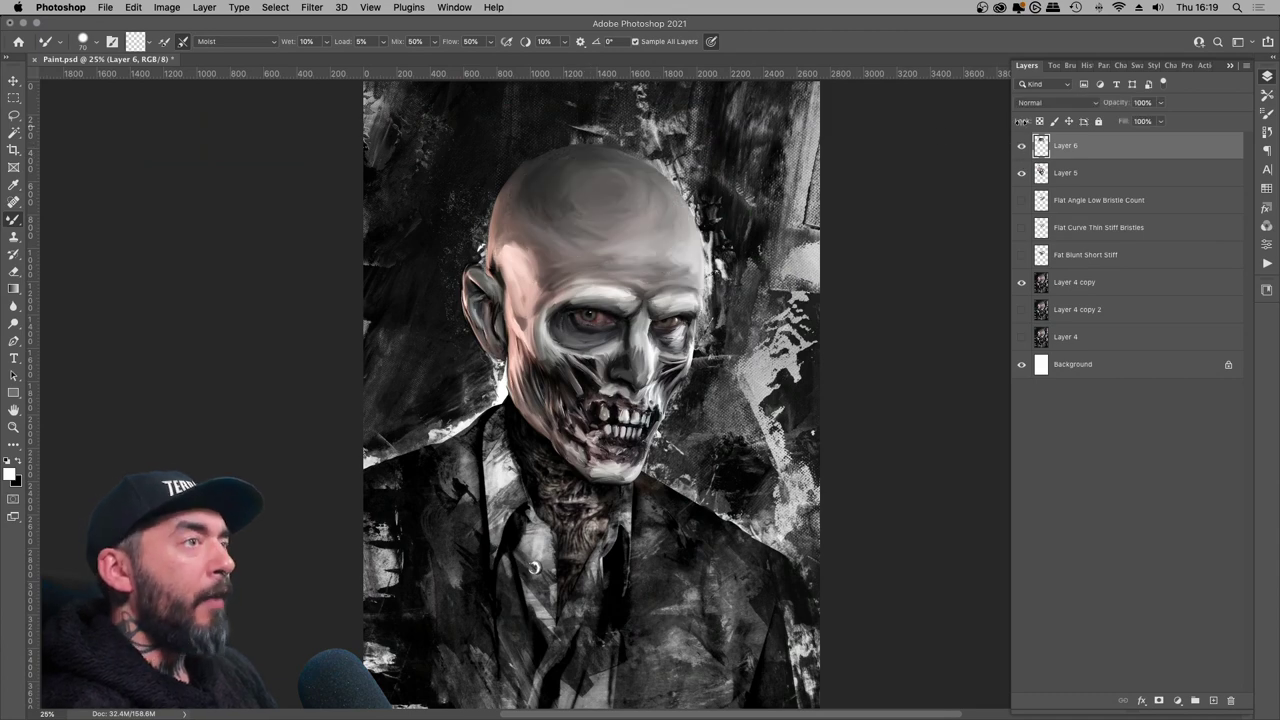
- Hide Layer 6 and repaint the scalp and forehead on a new Layer 7 with 70 px Mixer Brush strokes following the skull's curve
{"action": "left_click", "coordinate": [1021, 146]}
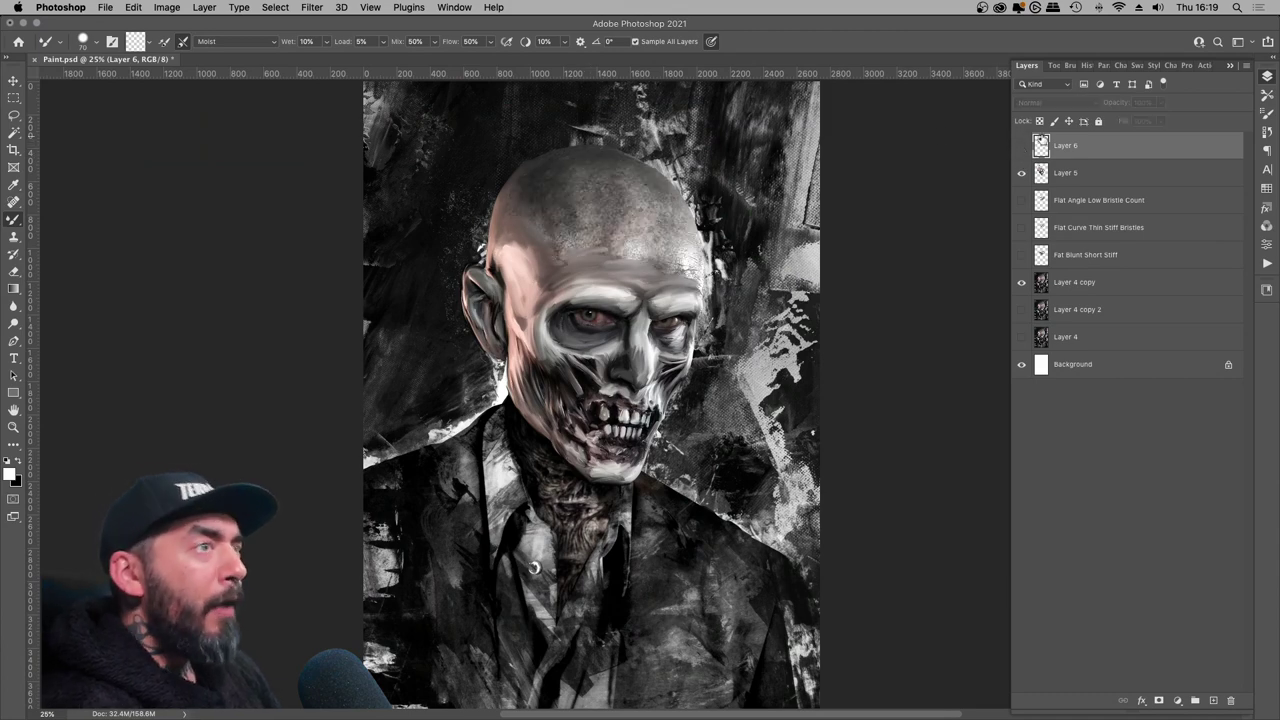
{"action": "left_click", "coordinate": [1214, 701]}
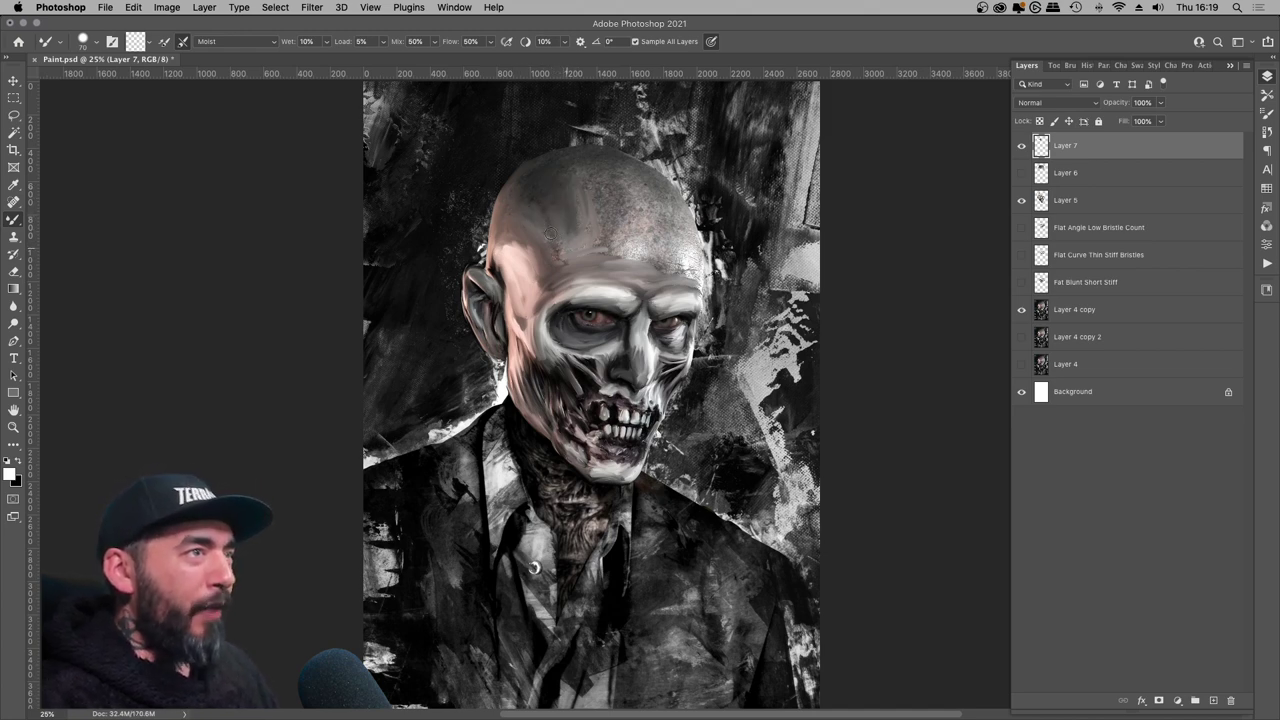
{"action": "left_click_drag", "start_coordinate": [588, 247], "coordinate": [647, 260]}
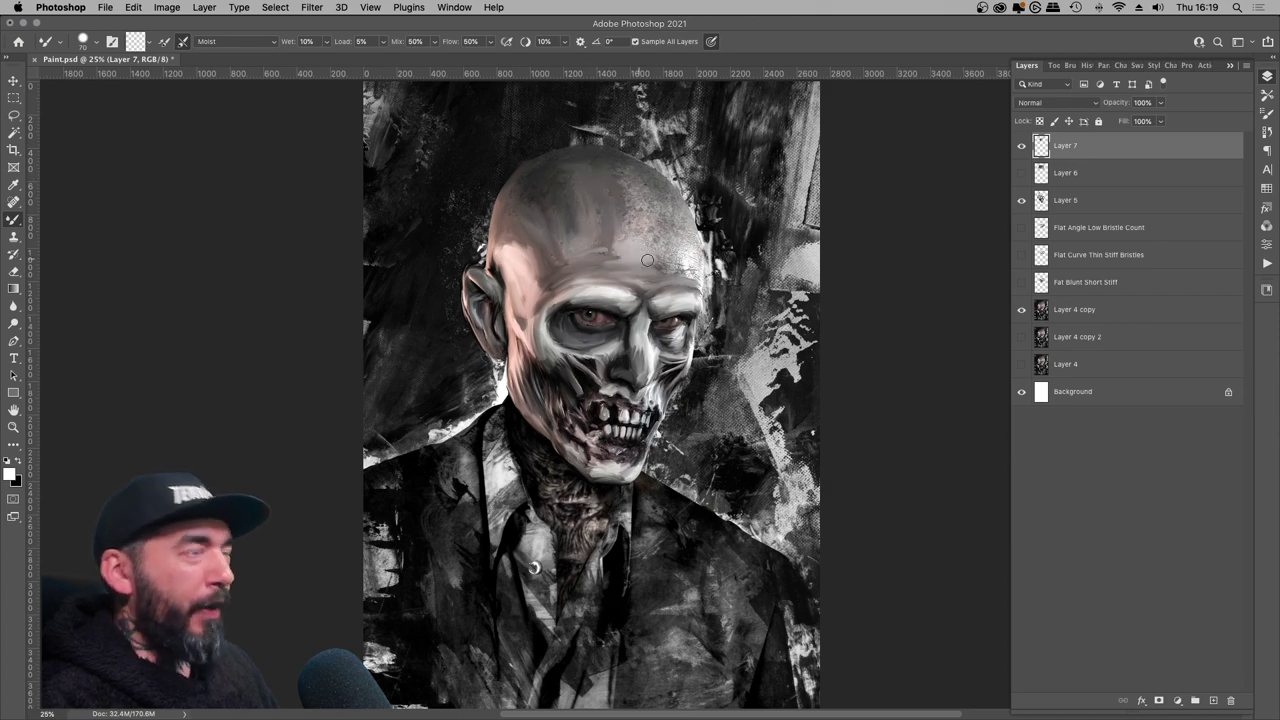
{"action": "mouse_move", "coordinate": [692, 212]}
{"action": "left_mouse_down"}
{"action": "mouse_move", "coordinate": [669, 269]}
{"action": "mouse_move", "coordinate": [678, 253]}
{"action": "left_mouse_up"}
{"action": "left_click_drag", "start_coordinate": [638, 204], "coordinate": [596, 253]}
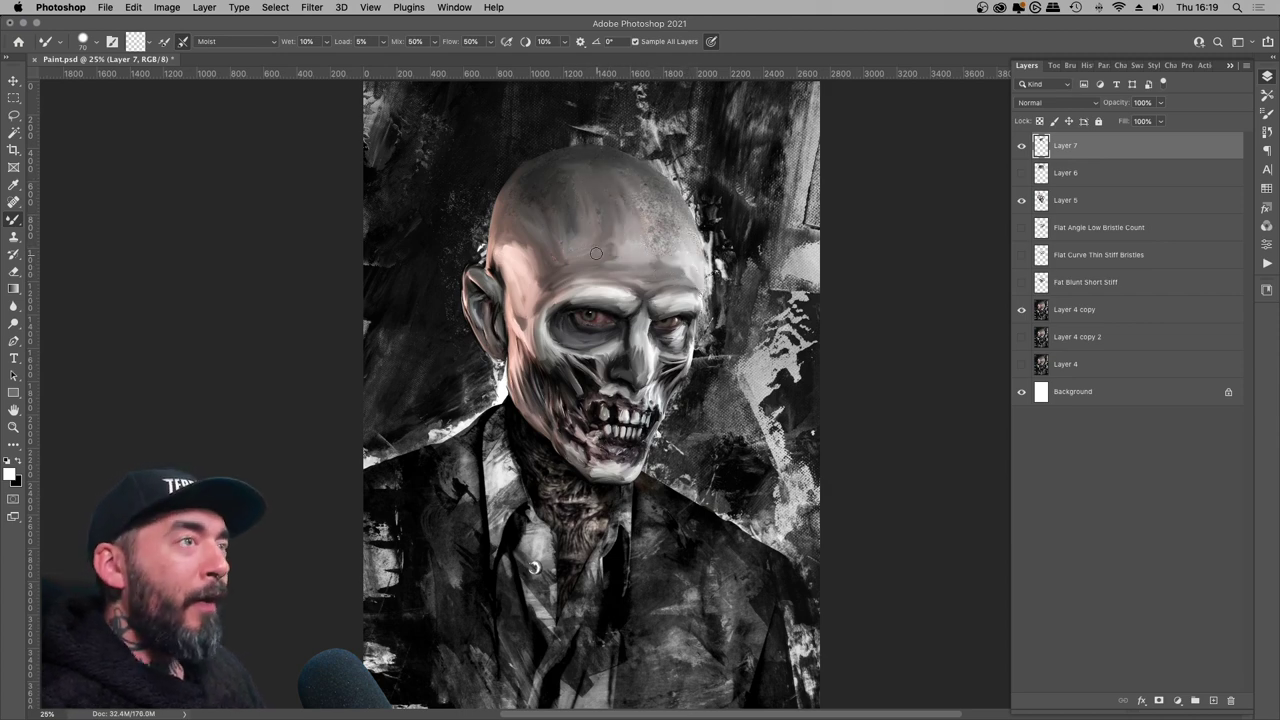
{"action": "left_click_drag", "start_coordinate": [640, 196], "coordinate": [658, 198]}
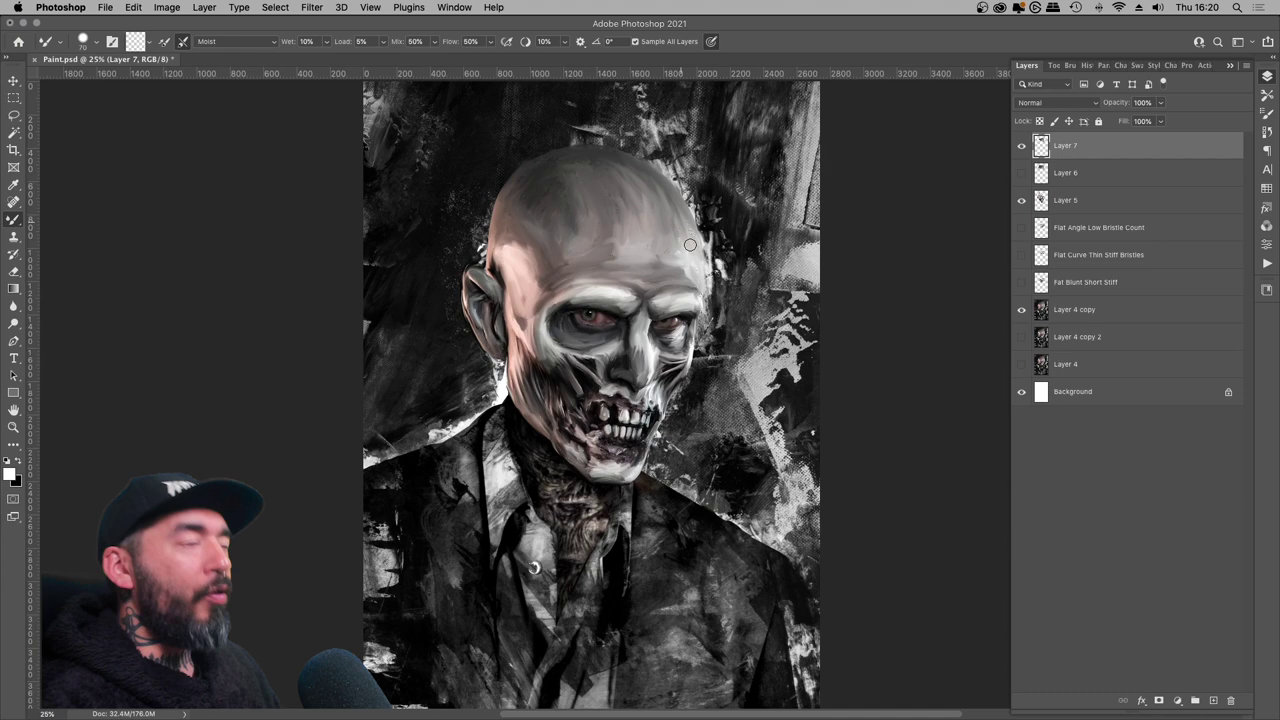
- Merge the new scalp paint down into Layer 6 and apply the Camera Raw Filter with Clarity at +100
{"action": "key", "text": "super+e"}
{"action": "left_click", "coordinate": [311, 7]}
{"action": "left_click", "coordinate": [815, 365]}
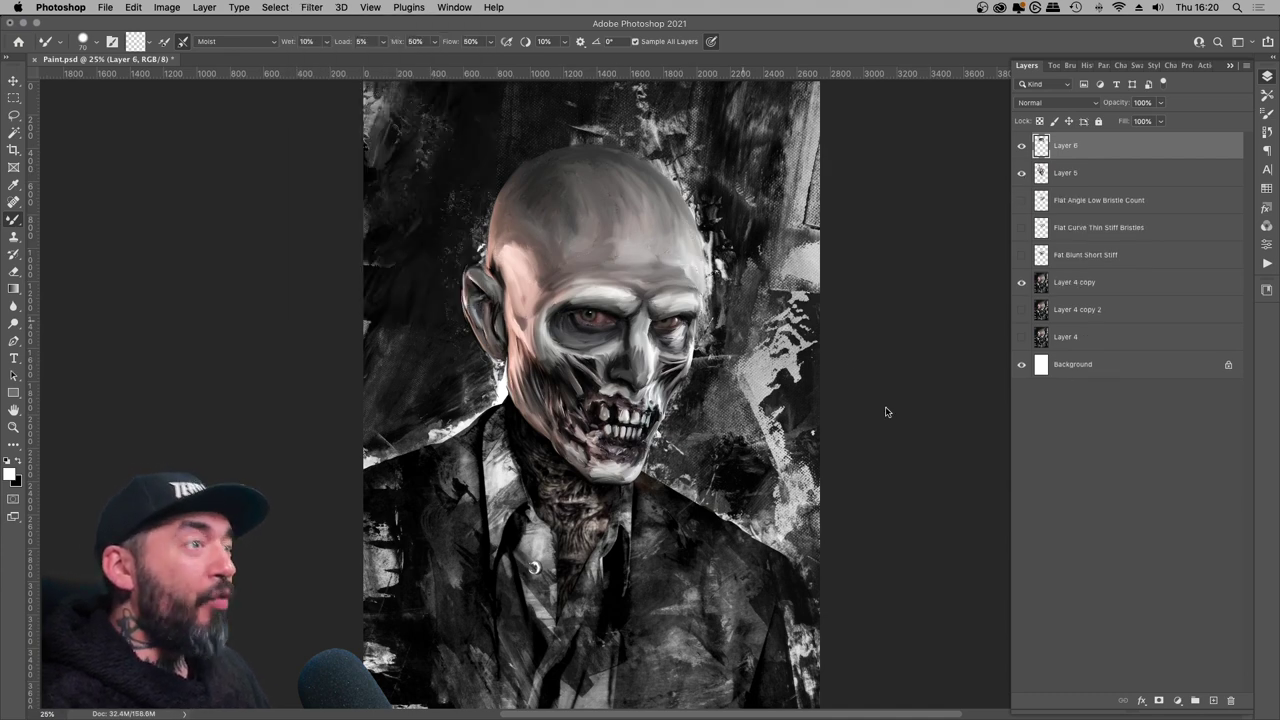
{"action": "key", "text": "super+shift+a"}
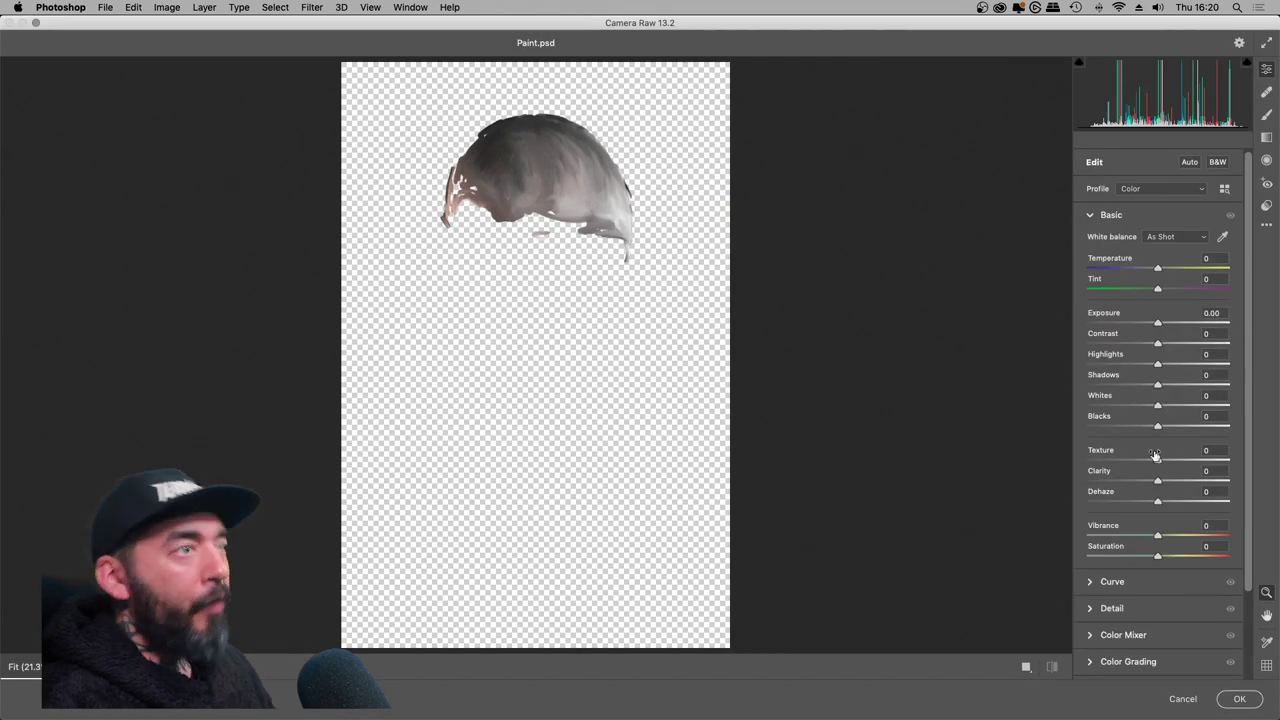
{"action": "left_click_drag", "start_coordinate": [1159, 483], "coordinate": [1262, 462]}
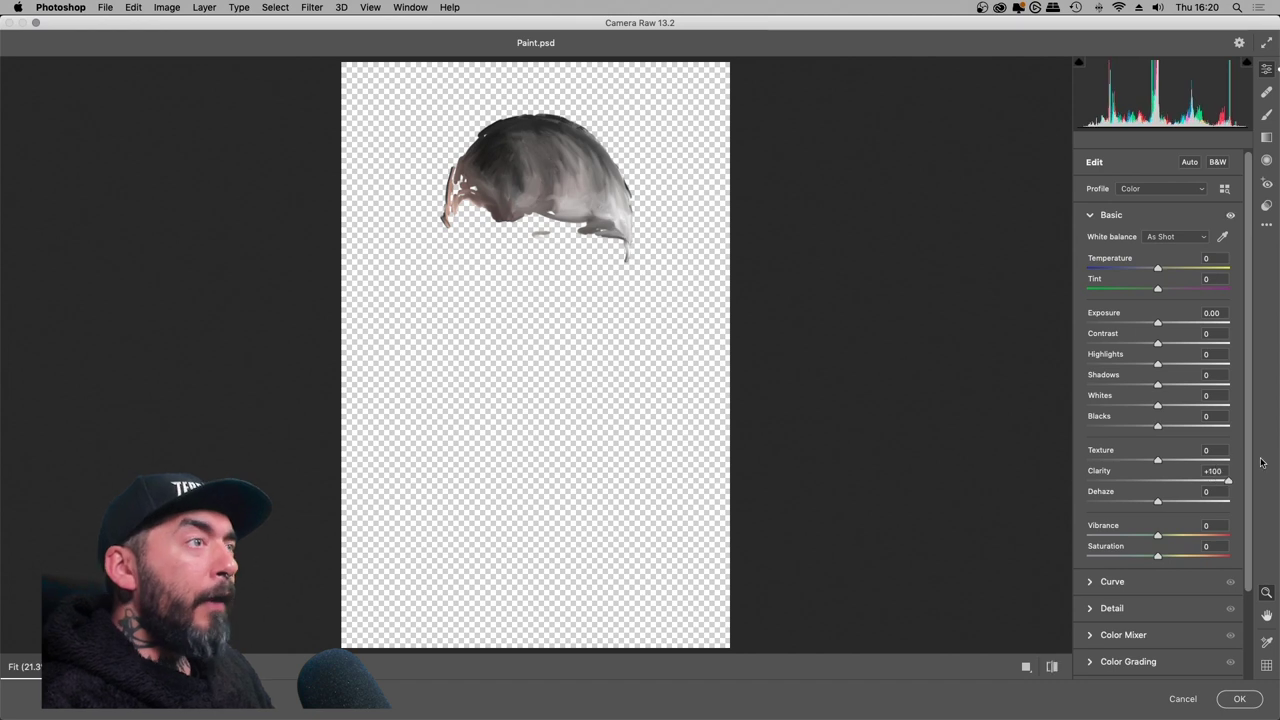
{"action": "left_click", "coordinate": [1239, 698]}
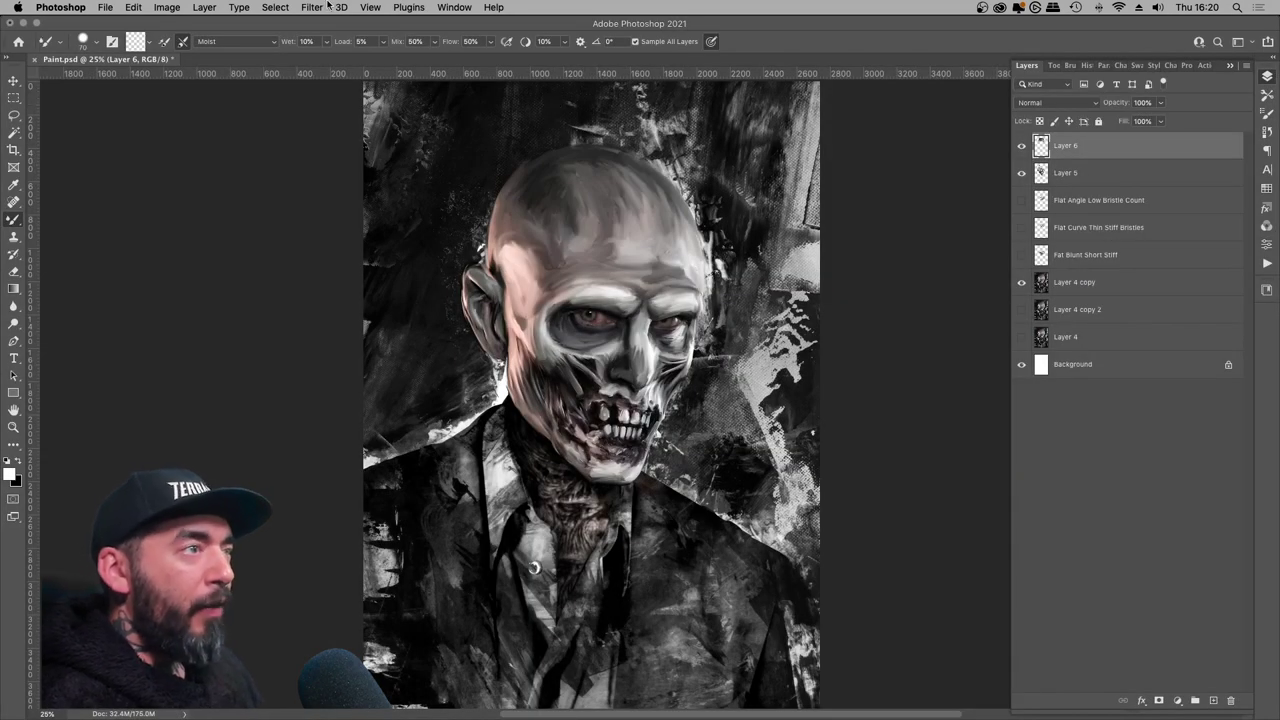
- Sharpen the scalp paint on Layer 6 with Unsharp Mask at Amount 200%, Radius 1.5 pixels and Threshold 0
{"action": "left_click", "coordinate": [327, 6]}
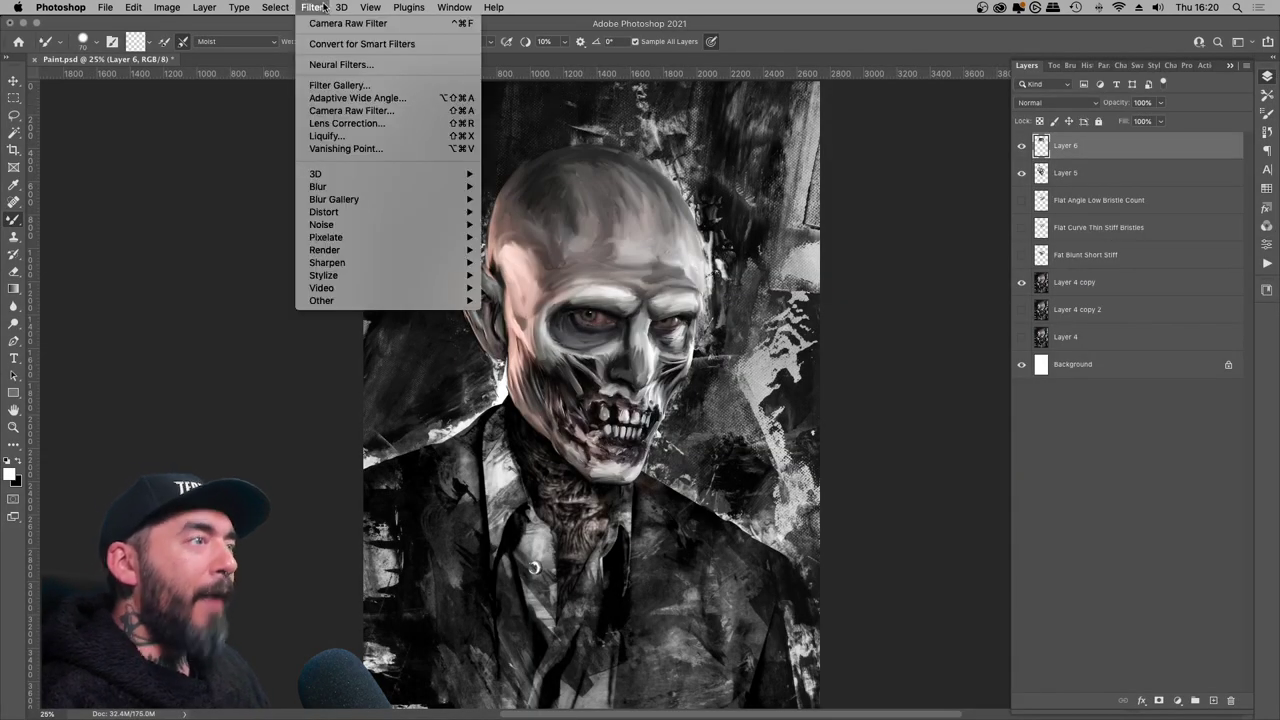
{"action": "mouse_move", "coordinate": [423, 268]}
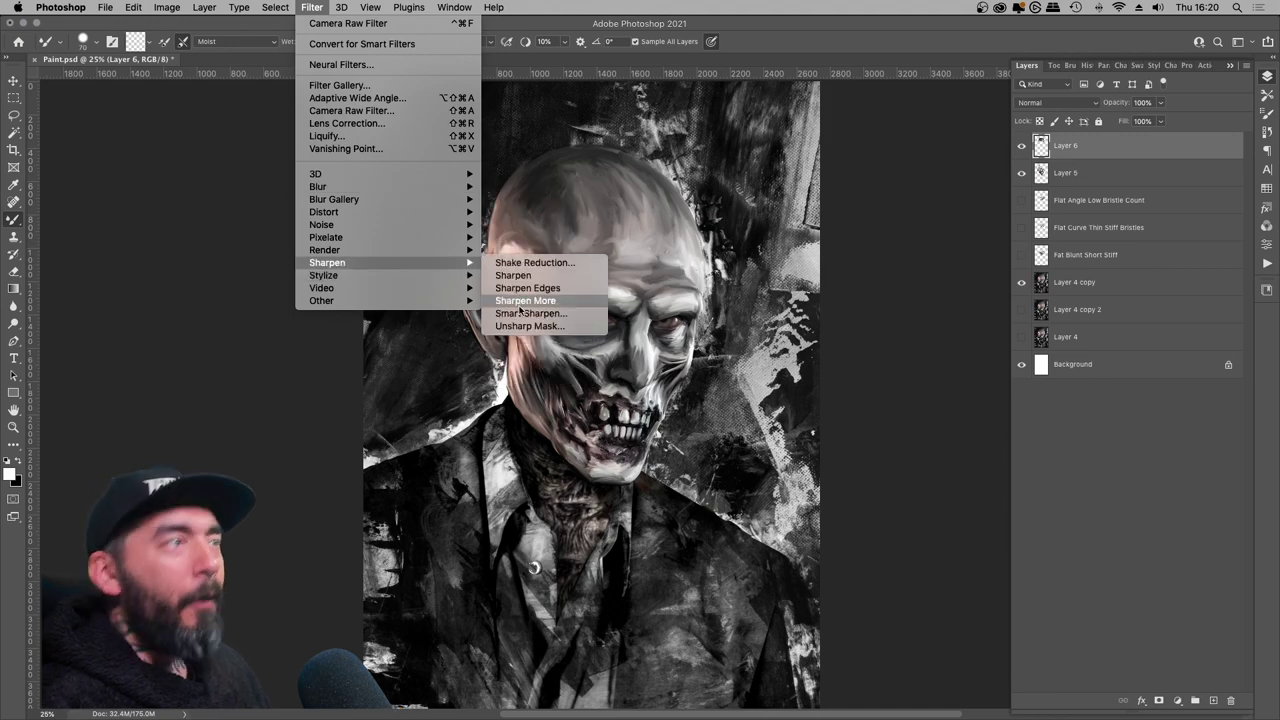
{"action": "left_click", "coordinate": [562, 283]}
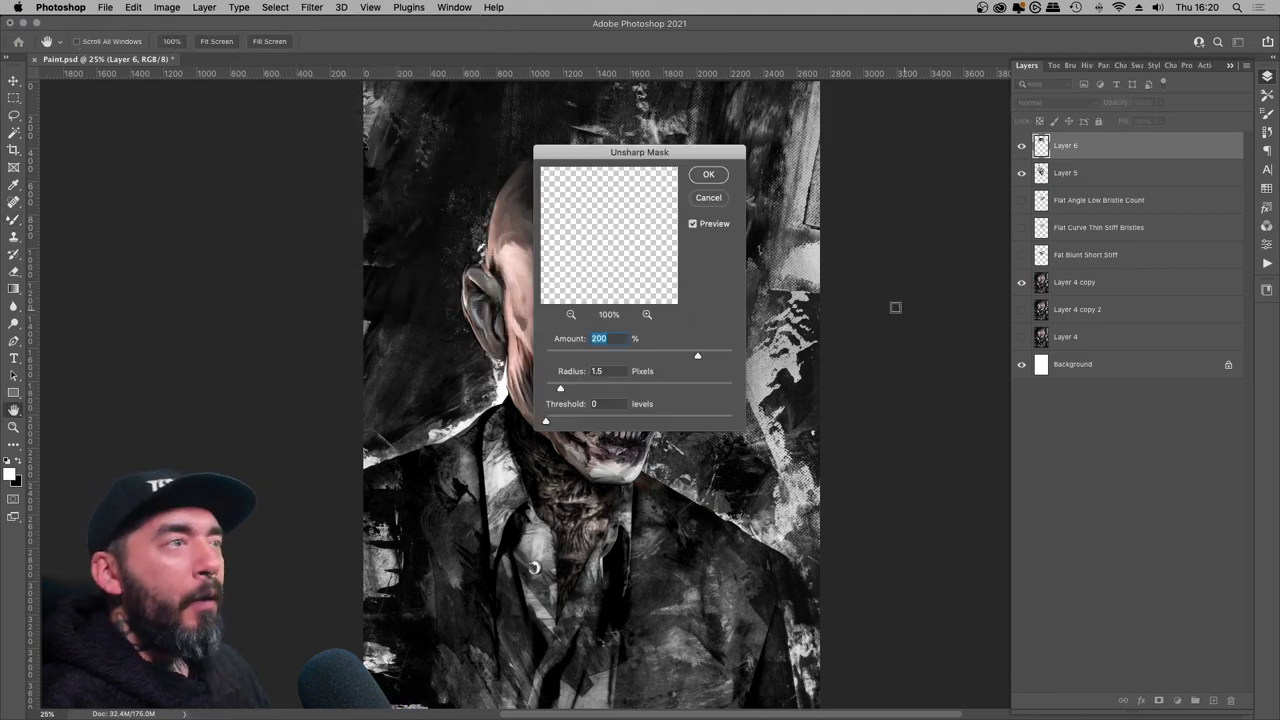
{"action": "left_click", "coordinate": [706, 176]}
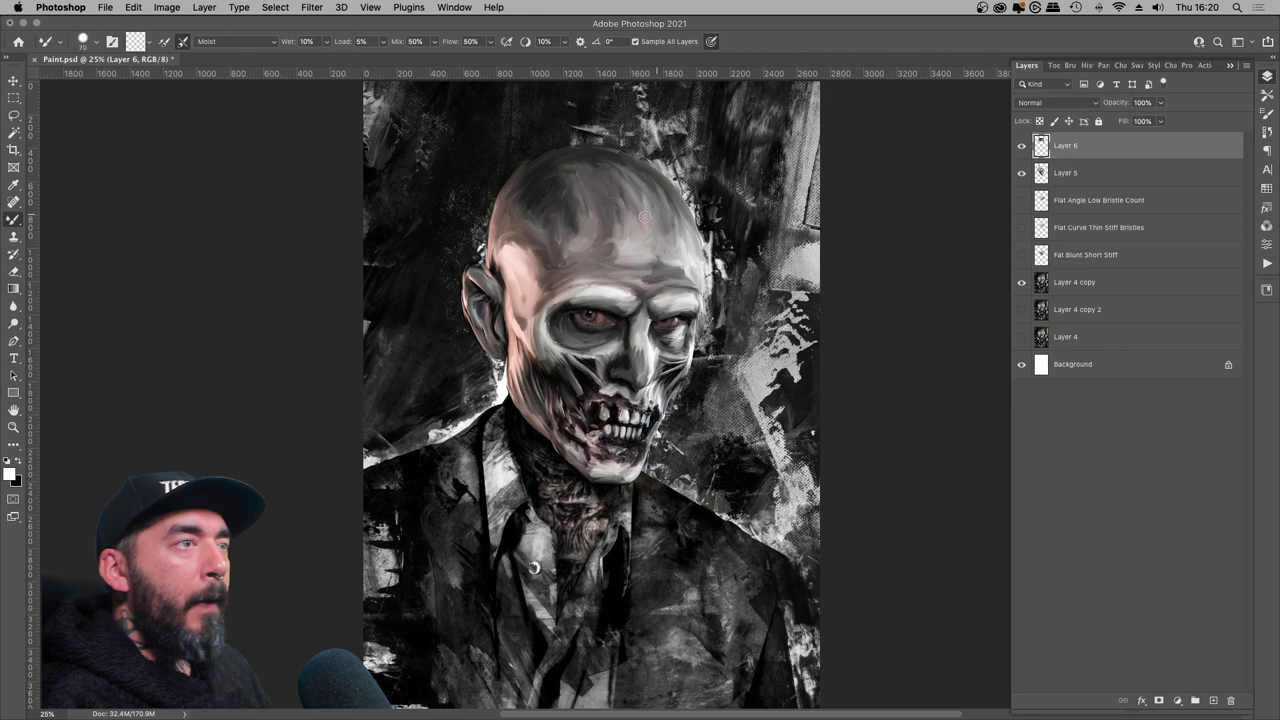
- Add a new empty layer directly below Layer 6 and make Layer 6 the active layer again
{"action": "key", "text": "super+plus"}
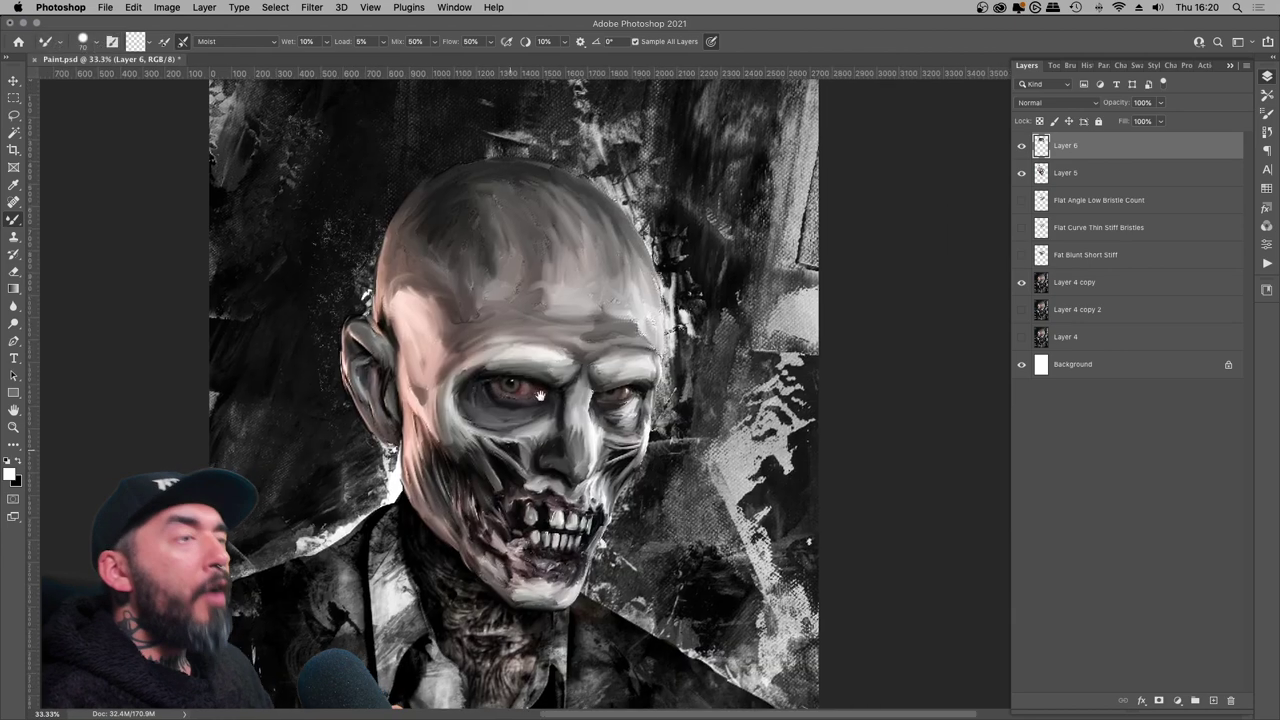
{"action": "left_click", "coordinate": [1213, 700], "text": "super"}
{"action": "left_click_drag", "start_coordinate": [544, 250], "coordinate": [482, 332]}
{"action": "left_click", "coordinate": [1066, 146]}
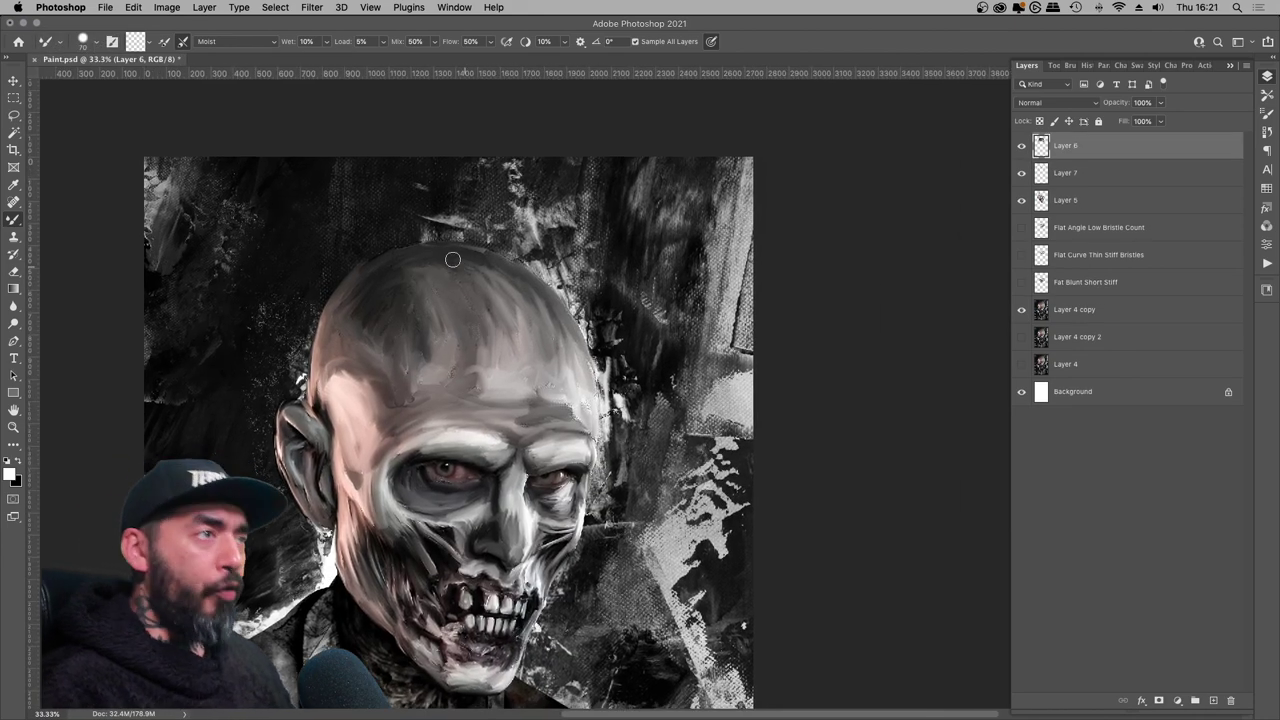
- Add a layer above Layer 6 and paint over the neck's wrinkled skin and the adjoining collar with small Mixer Brush strokes
{"action": "mouse_move", "coordinate": [568, 396]}
{"action": "left_mouse_down"}
{"action": "mouse_move", "coordinate": [586, 416]}
{"action": "mouse_move", "coordinate": [738, 193]}
{"action": "left_mouse_up"}
{"action": "key", "text": "super+plus"}
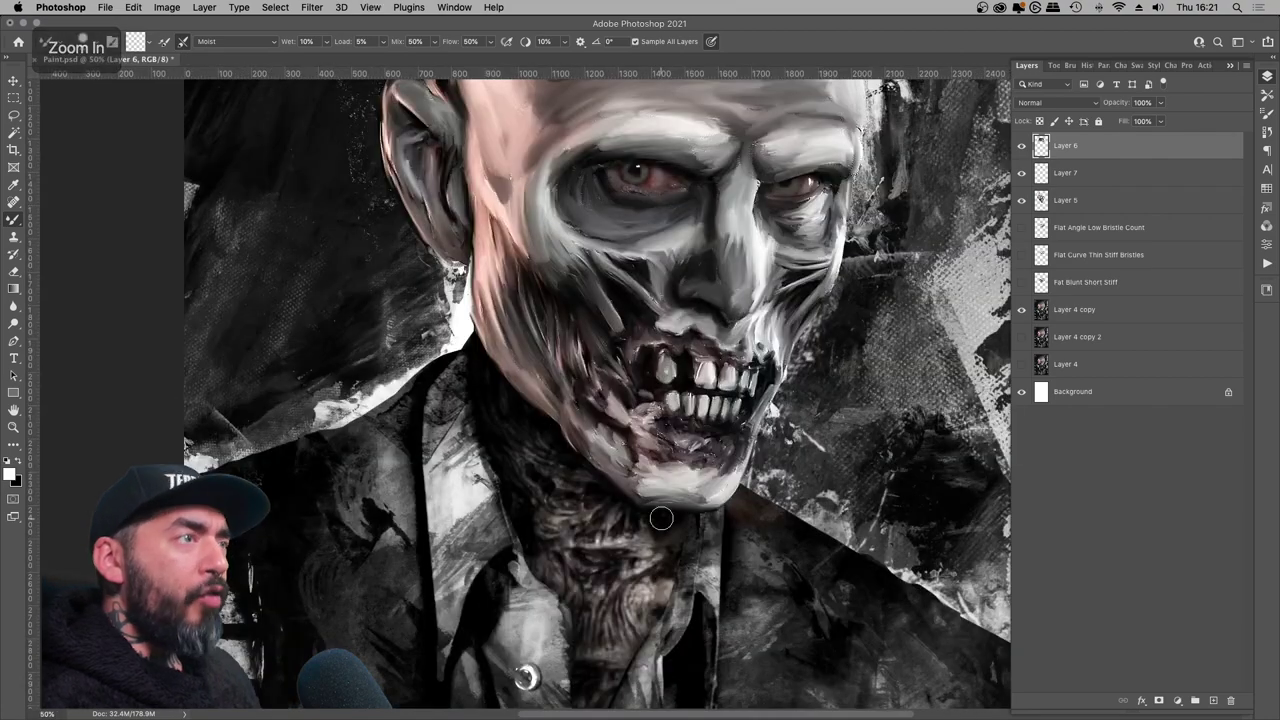
{"action": "key", "text": "alt+shift+super+n"}
{"action": "mouse_move", "coordinate": [630, 460]}
{"action": "left_mouse_down"}
{"action": "mouse_move", "coordinate": [501, 431]}
{"action": "mouse_move", "coordinate": [430, 442]}
{"action": "left_mouse_up"}
{"action": "key", "text": "super+minus"}
{"action": "key", "text": "super+plus"}
{"action": "key", "text": "["}
{"action": "key", "text": "["}
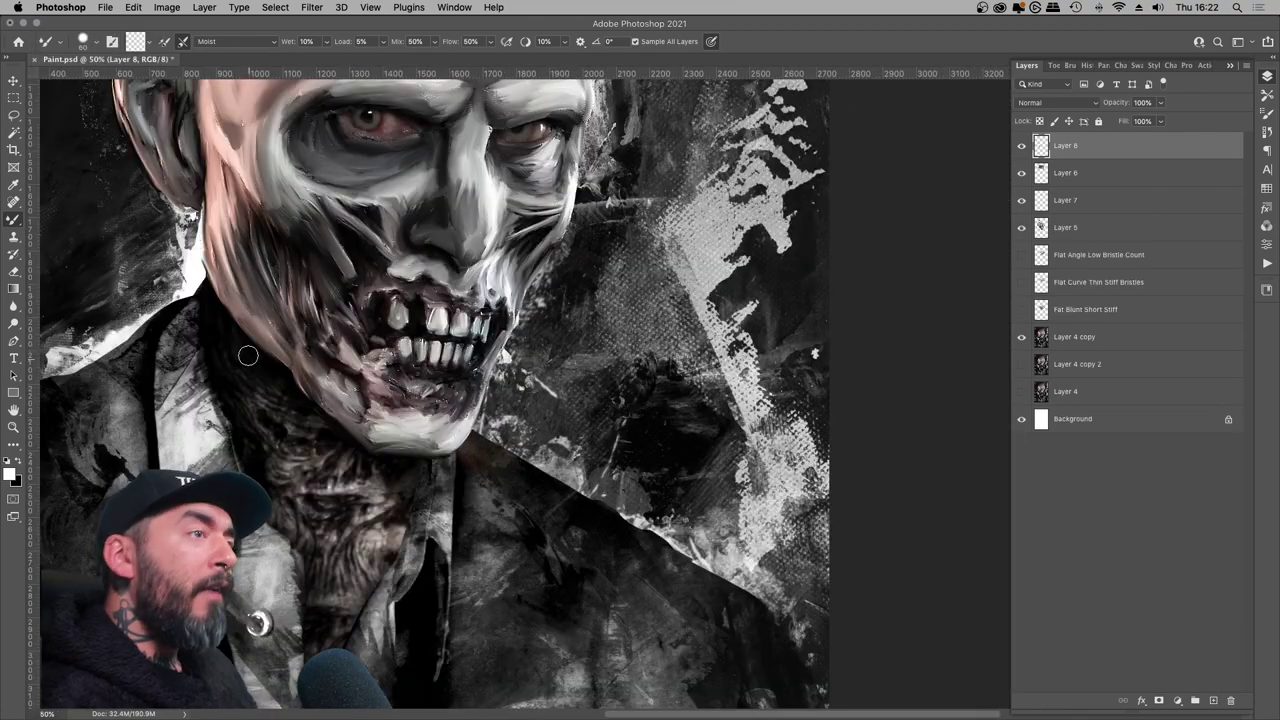
{"action": "left_click_drag", "start_coordinate": [246, 382], "coordinate": [257, 406]}
{"action": "left_click_drag", "start_coordinate": [207, 282], "coordinate": [218, 308]}
{"action": "left_click_drag", "start_coordinate": [352, 520], "coordinate": [342, 584]}
{"action": "left_click_drag", "start_coordinate": [396, 520], "coordinate": [386, 566]}
{"action": "mouse_move", "coordinate": [350, 492]}
{"action": "left_mouse_down"}
{"action": "mouse_move", "coordinate": [306, 464]}
{"action": "mouse_move", "coordinate": [286, 396]}
{"action": "mouse_move", "coordinate": [316, 480]}
{"action": "mouse_move", "coordinate": [374, 508]}
{"action": "left_mouse_up"}
{"action": "mouse_move", "coordinate": [388, 484]}
{"action": "left_mouse_down"}
{"action": "mouse_move", "coordinate": [352, 506]}
{"action": "mouse_move", "coordinate": [368, 522]}
{"action": "left_mouse_up"}
{"action": "left_click_drag", "start_coordinate": [364, 586], "coordinate": [340, 616]}
{"action": "mouse_move", "coordinate": [446, 464]}
{"action": "left_mouse_down"}
{"action": "mouse_move", "coordinate": [436, 536]}
{"action": "mouse_move", "coordinate": [388, 584]}
{"action": "left_mouse_up"}
{"action": "mouse_move", "coordinate": [408, 568]}
{"action": "left_mouse_down"}
{"action": "mouse_move", "coordinate": [384, 644]}
{"action": "mouse_move", "coordinate": [487, 433]}
{"action": "left_mouse_up"}
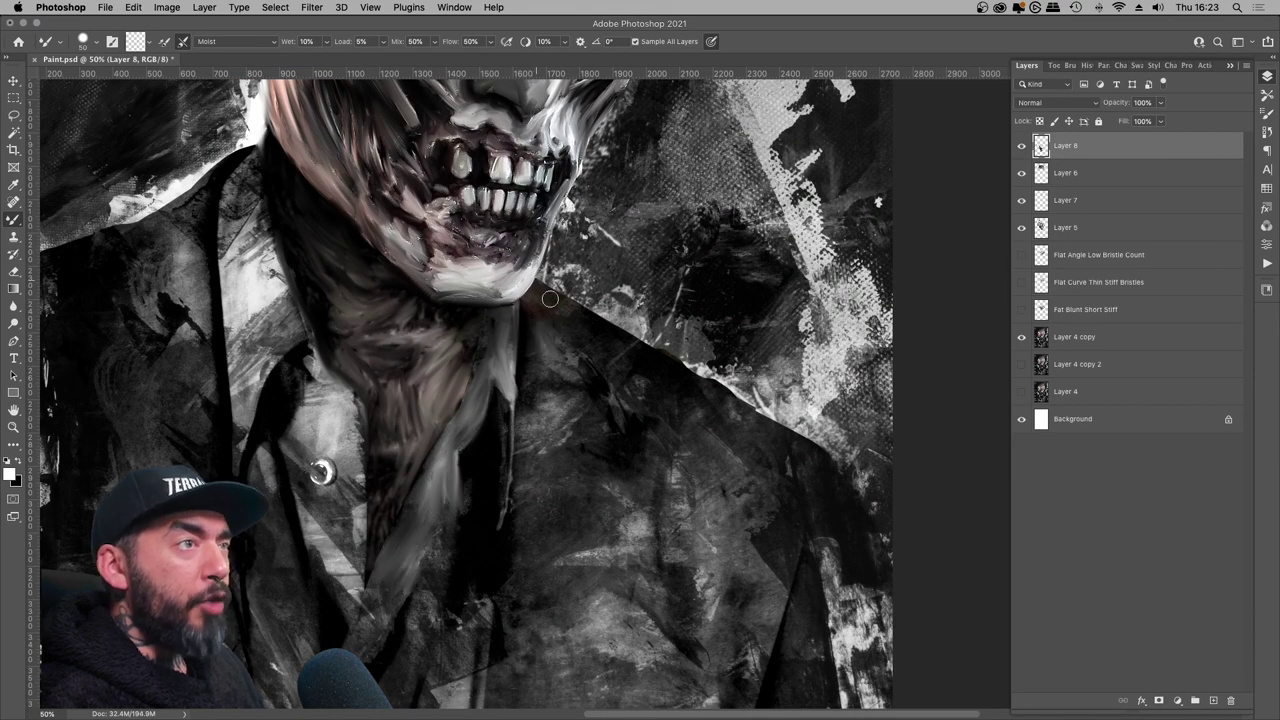
- Paint over the left shoulder, the left shirt collar and the upper shirt front with blended strokes on Layer 8
{"action": "left_click_drag", "start_coordinate": [195, 189], "coordinate": [90, 240]}
{"action": "left_click_drag", "start_coordinate": [84, 270], "coordinate": [437, 277]}
{"action": "mouse_move", "coordinate": [548, 244]}
{"action": "left_mouse_down"}
{"action": "mouse_move", "coordinate": [510, 340]}
{"action": "mouse_move", "coordinate": [553, 352]}
{"action": "left_mouse_up"}
{"action": "mouse_move", "coordinate": [616, 172]}
{"action": "left_mouse_down"}
{"action": "mouse_move", "coordinate": [576, 270]}
{"action": "mouse_move", "coordinate": [586, 354]}
{"action": "left_mouse_up"}
{"action": "left_click_drag", "start_coordinate": [638, 336], "coordinate": [600, 406]}
{"action": "left_click_drag", "start_coordinate": [580, 320], "coordinate": [587, 474]}
{"action": "left_click_drag", "start_coordinate": [708, 408], "coordinate": [650, 430]}
- Blend the shirt fabric around the button with a much smaller brush
{"action": "key", "text": "["}
{"action": "key", "text": "["}
{"action": "key", "text": "["}
{"action": "key", "text": "["}
{"action": "key", "text": "super+plus"}
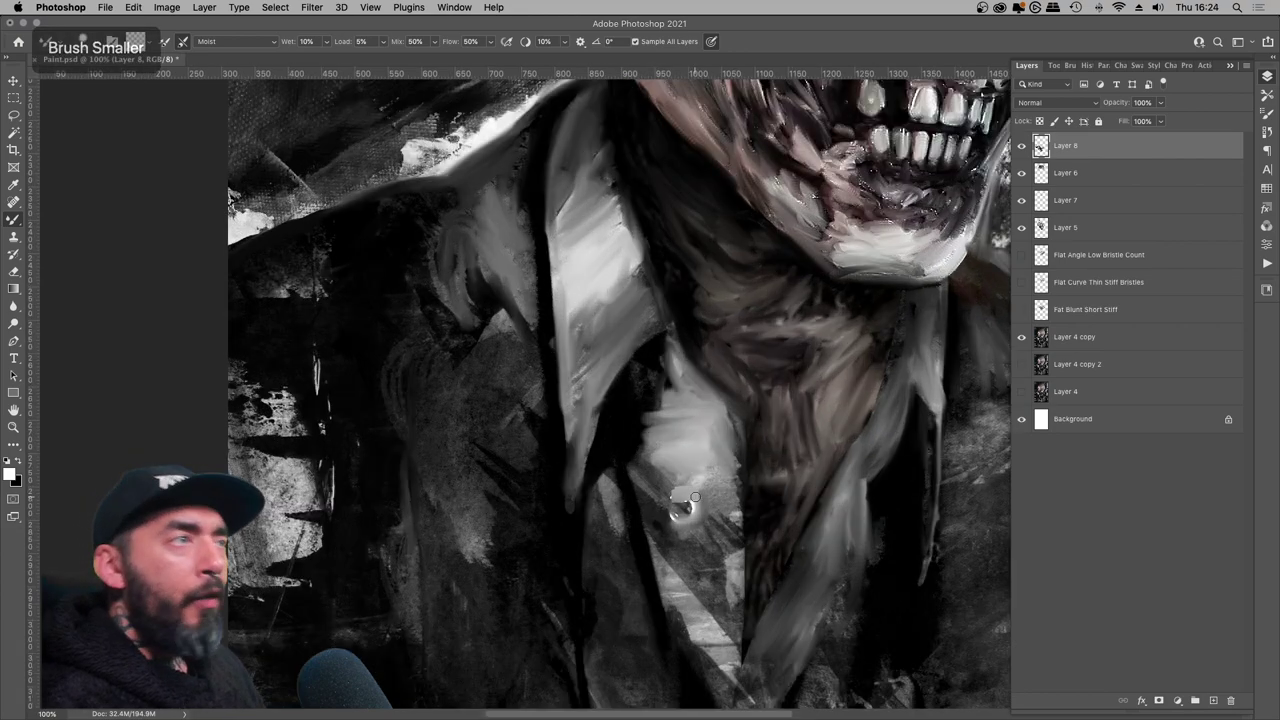
{"action": "key", "text": "super+plus"}
{"action": "left_click_drag", "start_coordinate": [683, 508], "coordinate": [545, 488]}
- Enlarge the brush to 60 px and smooth the narrow shirt strip below the button into painted strokes
{"action": "key", "text": "]"}
{"action": "key", "text": "super+minus"}
{"action": "key", "text": "super+minus"}
{"action": "key", "text": "super+minus"}
{"action": "mouse_move", "coordinate": [637, 441]}
{"action": "left_mouse_down"}
{"action": "mouse_move", "coordinate": [637, 486]}
{"action": "mouse_move", "coordinate": [619, 515]}
{"action": "left_mouse_up"}
{"action": "key", "text": "]"}
{"action": "left_click_drag", "start_coordinate": [570, 432], "coordinate": [577, 472]}
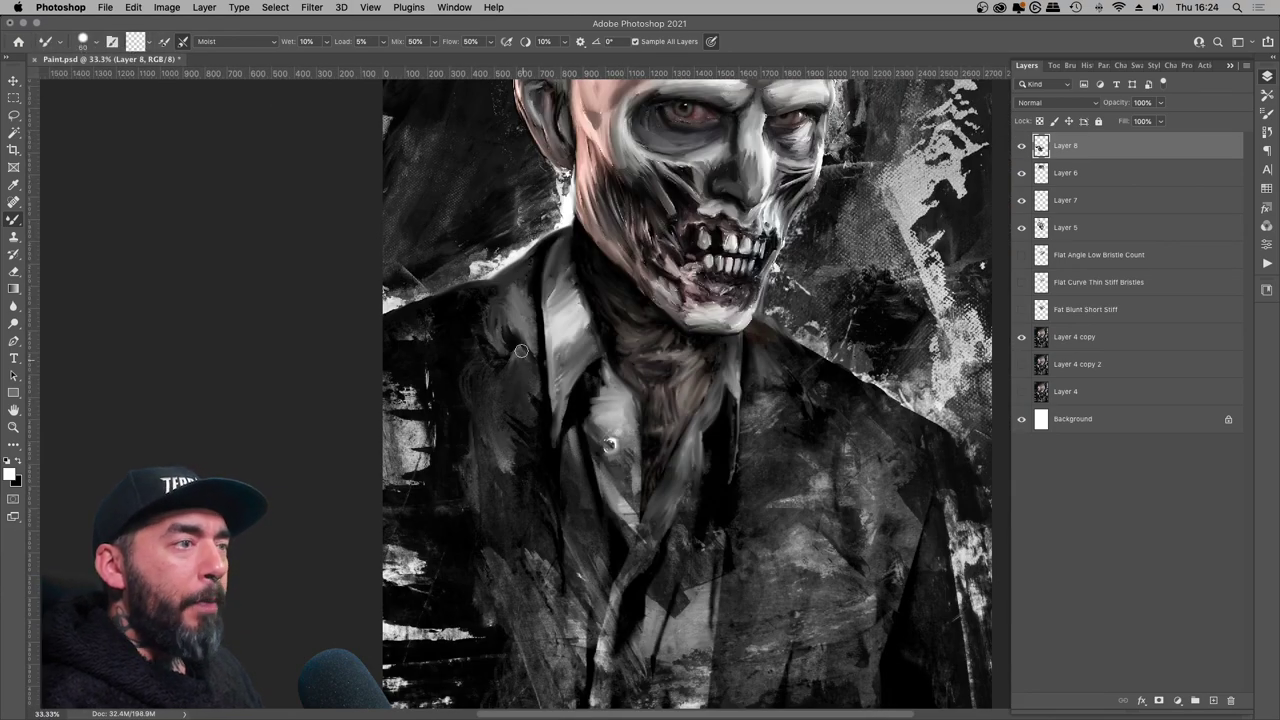
- Paint the left lapel, the left jacket front and the lower shirt with long 60 px strokes following the folds
{"action": "left_click_drag", "start_coordinate": [468, 286], "coordinate": [390, 308]}
{"action": "left_click_drag", "start_coordinate": [655, 644], "coordinate": [658, 672]}
{"action": "left_click_drag", "start_coordinate": [650, 640], "coordinate": [578, 533]}
{"action": "left_click_drag", "start_coordinate": [488, 472], "coordinate": [508, 532]}
{"action": "left_click_drag", "start_coordinate": [522, 474], "coordinate": [548, 530]}
{"action": "left_click_drag", "start_coordinate": [466, 546], "coordinate": [483, 568]}
{"action": "left_click_drag", "start_coordinate": [562, 578], "coordinate": [634, 590]}
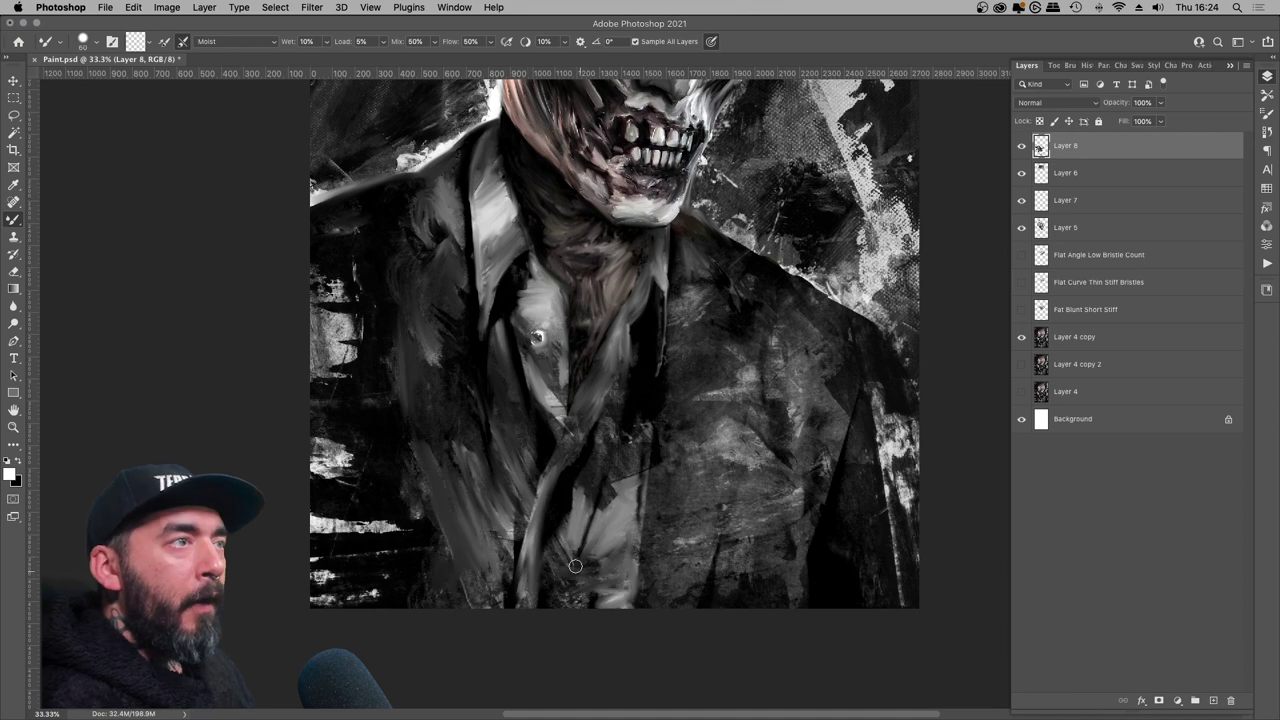
{"action": "left_click_drag", "start_coordinate": [505, 498], "coordinate": [520, 552]}
- Block in the right half of the jacket, from the shoulder down across the chest, with a larger Mixer Brush
{"action": "left_click_drag", "start_coordinate": [712, 296], "coordinate": [672, 334]}
{"action": "key", "text": "]"}
{"action": "key", "text": "]"}
{"action": "key", "text": "]"}
{"action": "key", "text": "]"}
{"action": "key", "text": "]"}
{"action": "left_click_drag", "start_coordinate": [743, 427], "coordinate": [665, 433]}
{"action": "key", "text": "super+minus"}
{"action": "key", "text": "super+minus"}
{"action": "key", "text": "["}
{"action": "mouse_move", "coordinate": [604, 357]}
{"action": "left_mouse_down"}
{"action": "mouse_move", "coordinate": [714, 477]}
{"action": "mouse_move", "coordinate": [684, 555]}
{"action": "left_mouse_up"}
- Refine the right chest and lower front of the jacket with 80 px blended strokes
{"action": "scroll", "coordinate": [785, 480], "scroll_direction": "up", "scroll_amount": 2}
{"action": "key", "text": "["}
{"action": "key", "text": "["}
{"action": "left_click_drag", "start_coordinate": [658, 430], "coordinate": [740, 486]}
{"action": "left_click_drag", "start_coordinate": [756, 574], "coordinate": [758, 624]}
{"action": "left_click_drag", "start_coordinate": [698, 486], "coordinate": [654, 512]}
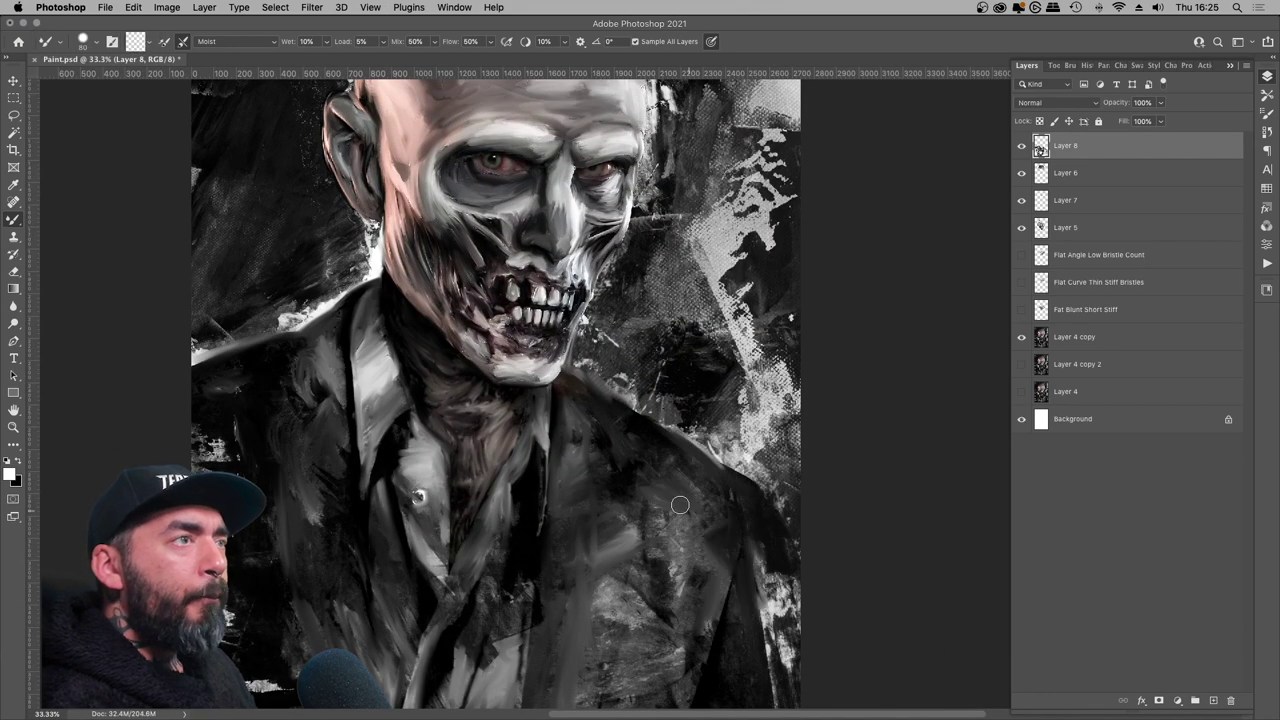
{"action": "left_click_drag", "start_coordinate": [688, 552], "coordinate": [640, 620]}
- Finish the right sleeve and jacket edge with 70 px strokes and sharpen the brushwork on Layer 8
{"action": "key", "text": "["}
{"action": "scroll", "coordinate": [694, 586], "scroll_direction": "down", "scroll_amount": 5}
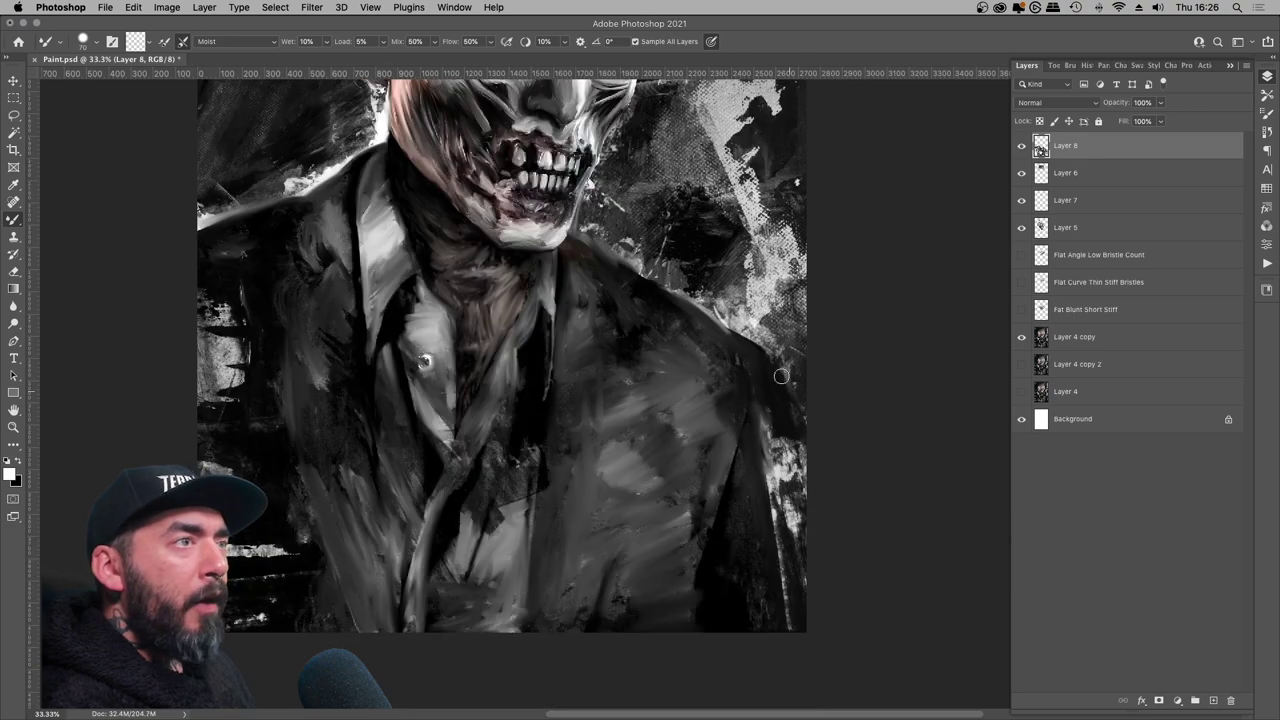
{"action": "key", "text": "super+minus"}
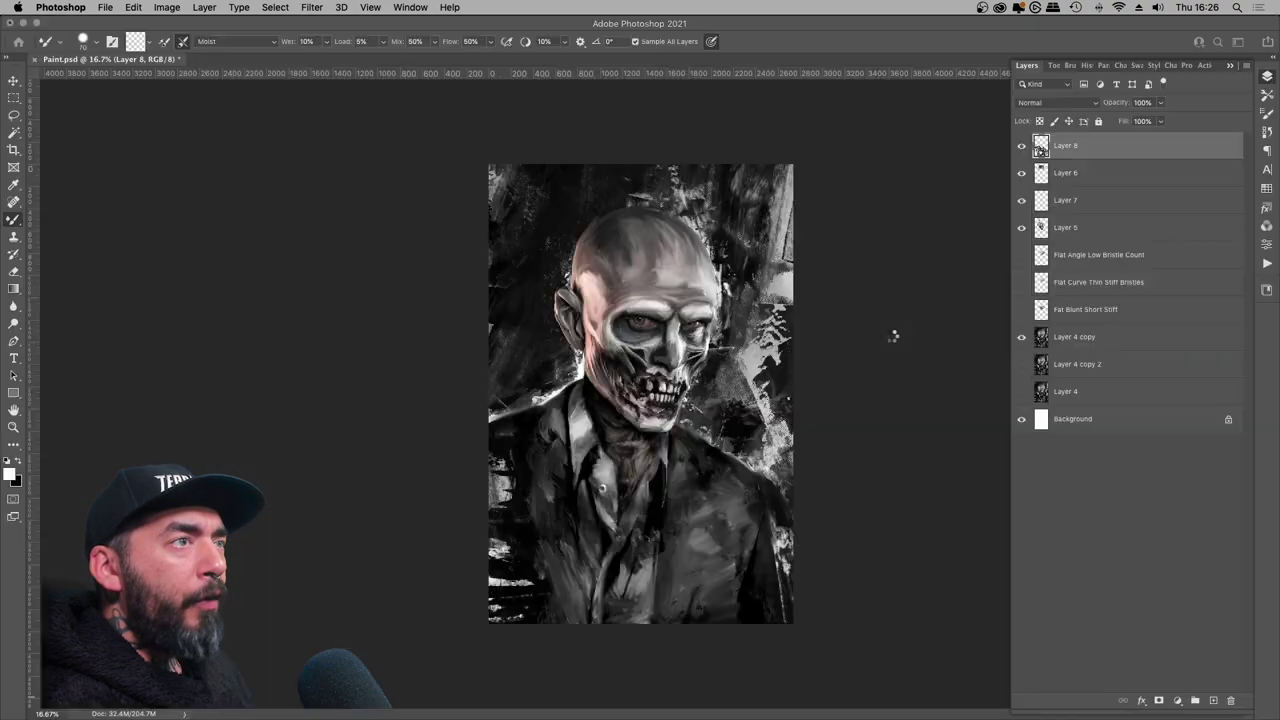
{"action": "left_click_drag", "start_coordinate": [720, 600], "coordinate": [678, 455]}
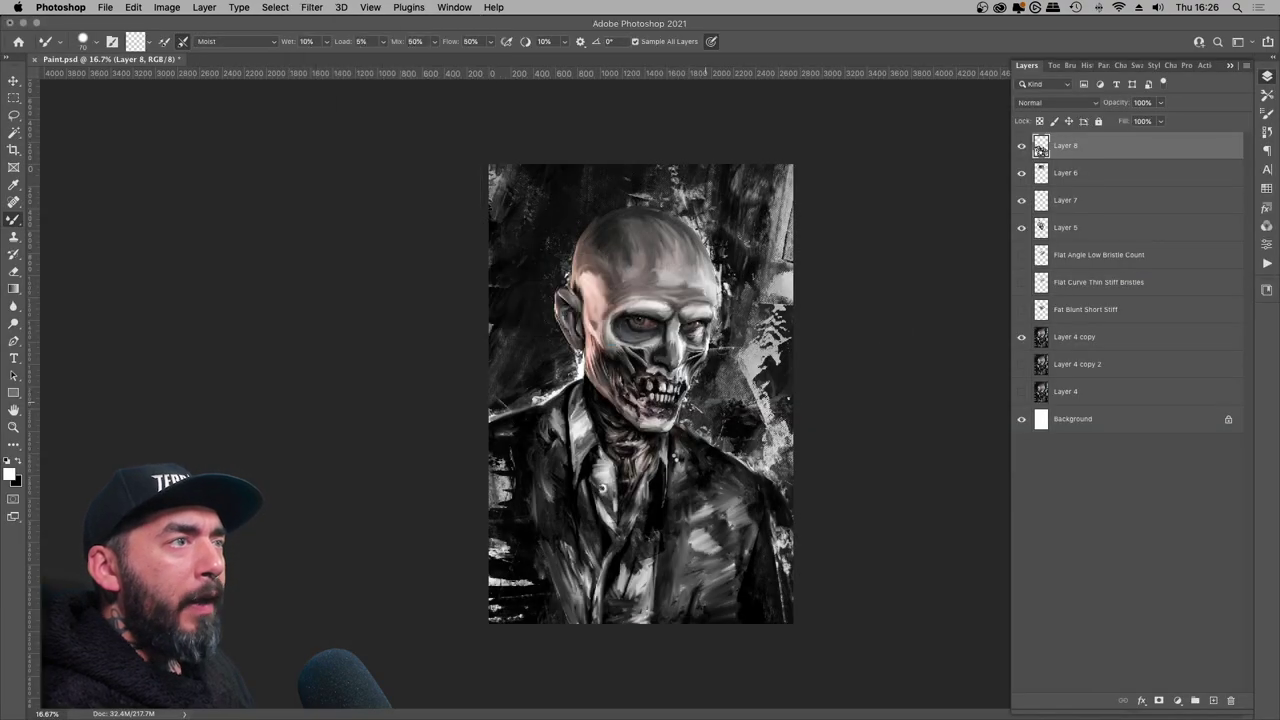
- Merge Layer 8 through Layer 5 into one layer, rename it Base Layer and set its opacity to 65%
{"action": "left_click", "coordinate": [1060, 228], "text": "shift"}
{"action": "key", "text": "super+e"}
{"action": "double_click", "coordinate": [1072, 146]}
{"action": "type", "text": "Base Layer"}
{"action": "key", "text": "Return"}
{"action": "left_click", "coordinate": [1161, 103]}
{"action": "mouse_move", "coordinate": [1164, 121]}
{"action": "left_mouse_down"}
{"action": "mouse_move", "coordinate": [1098, 121]}
{"action": "mouse_move", "coordinate": [1140, 123]}
{"action": "left_mouse_up"}
{"action": "mouse_move", "coordinate": [655, 347]}
{"action": "left_mouse_down"}
{"action": "mouse_move", "coordinate": [690, 348]}
{"action": "mouse_move", "coordinate": [650, 345]}
{"action": "mouse_move", "coordinate": [680, 340]}
{"action": "left_mouse_up"}
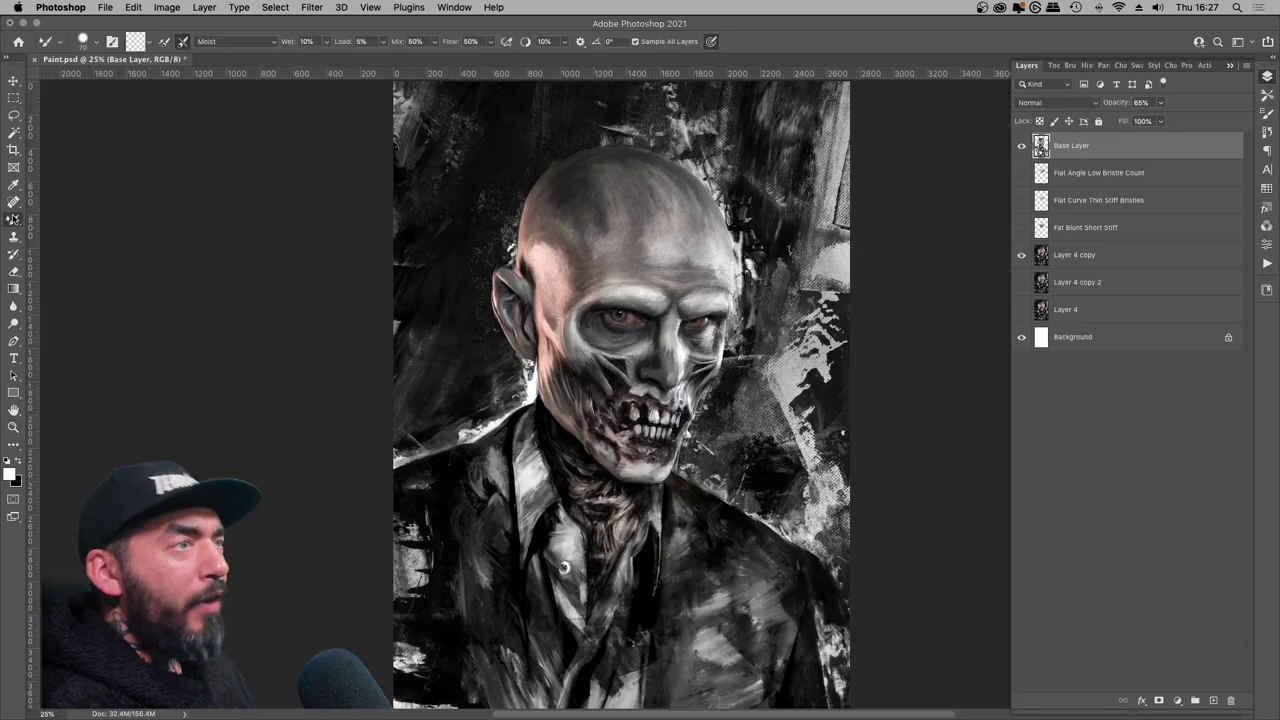
- Switch to the Brush tool with the square ink brush 1 preset and add a new layer above Base Layer
{"action": "key", "text": "shift+b"}
{"action": "right_click", "coordinate": [571, 363]}
{"action": "left_click_drag", "start_coordinate": [1246, 360], "coordinate": [1262, 449]}
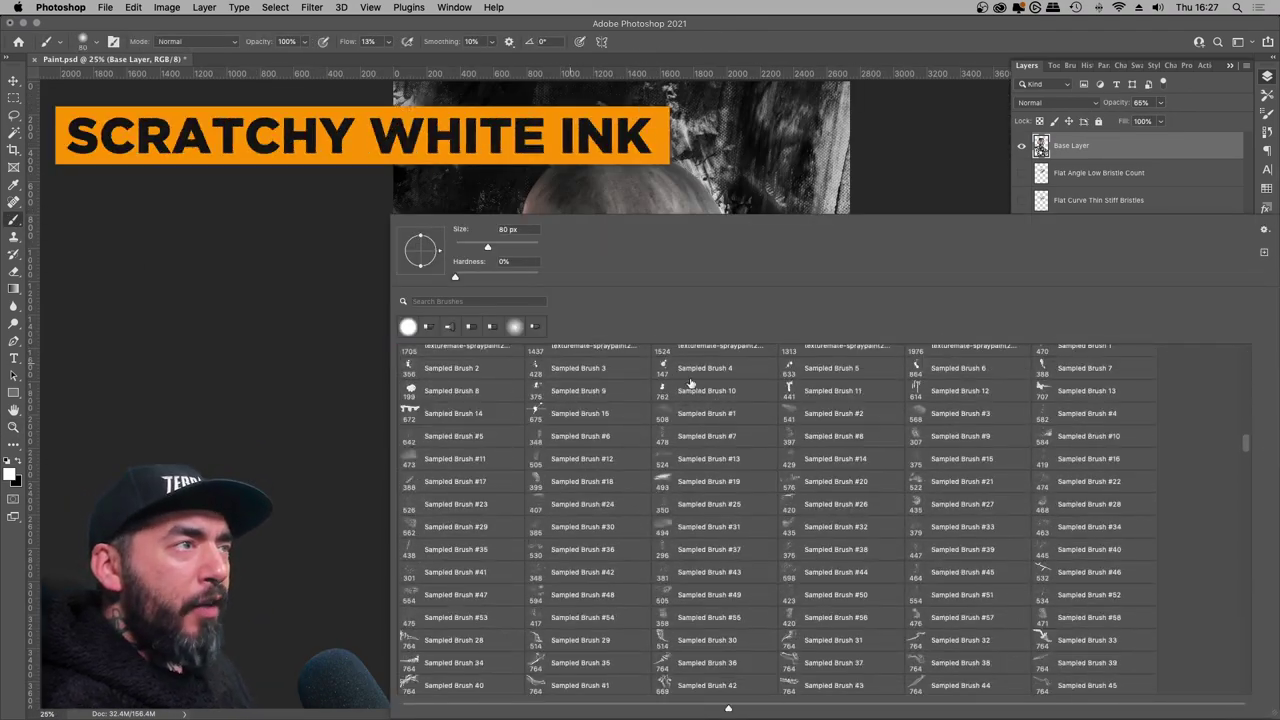
{"action": "type", "text": "ink"}
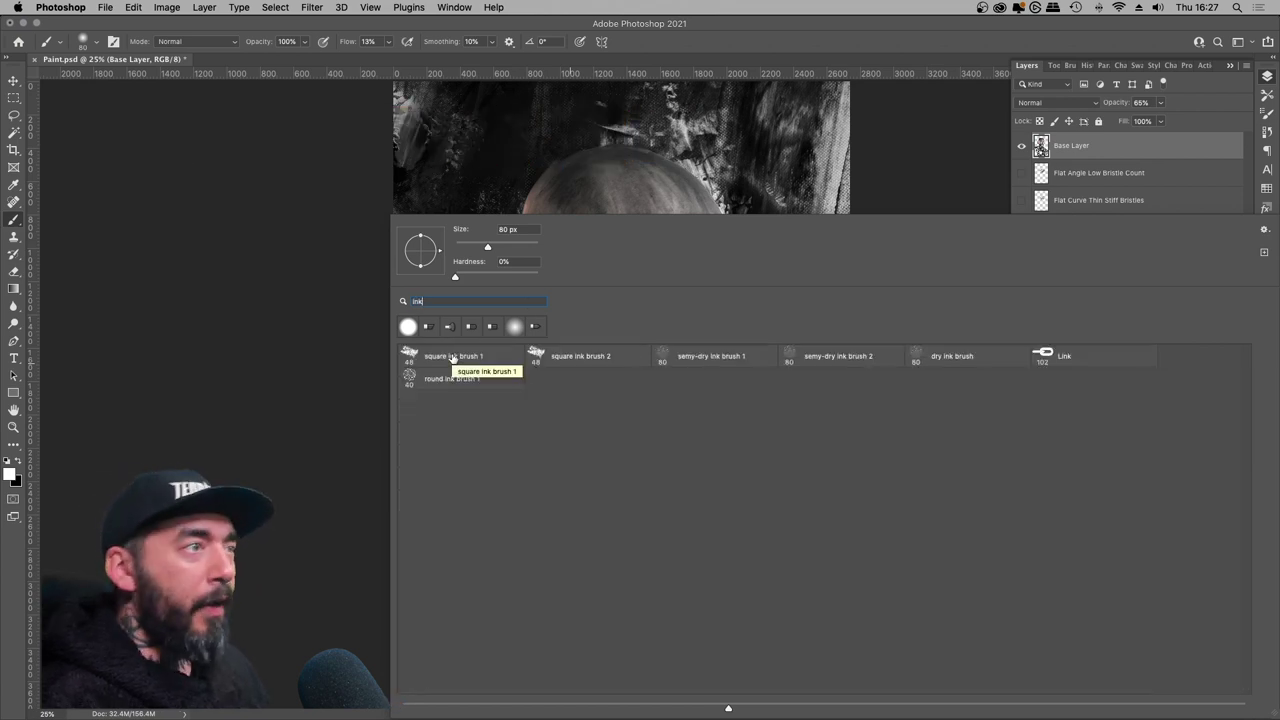
{"action": "left_click", "coordinate": [453, 359]}
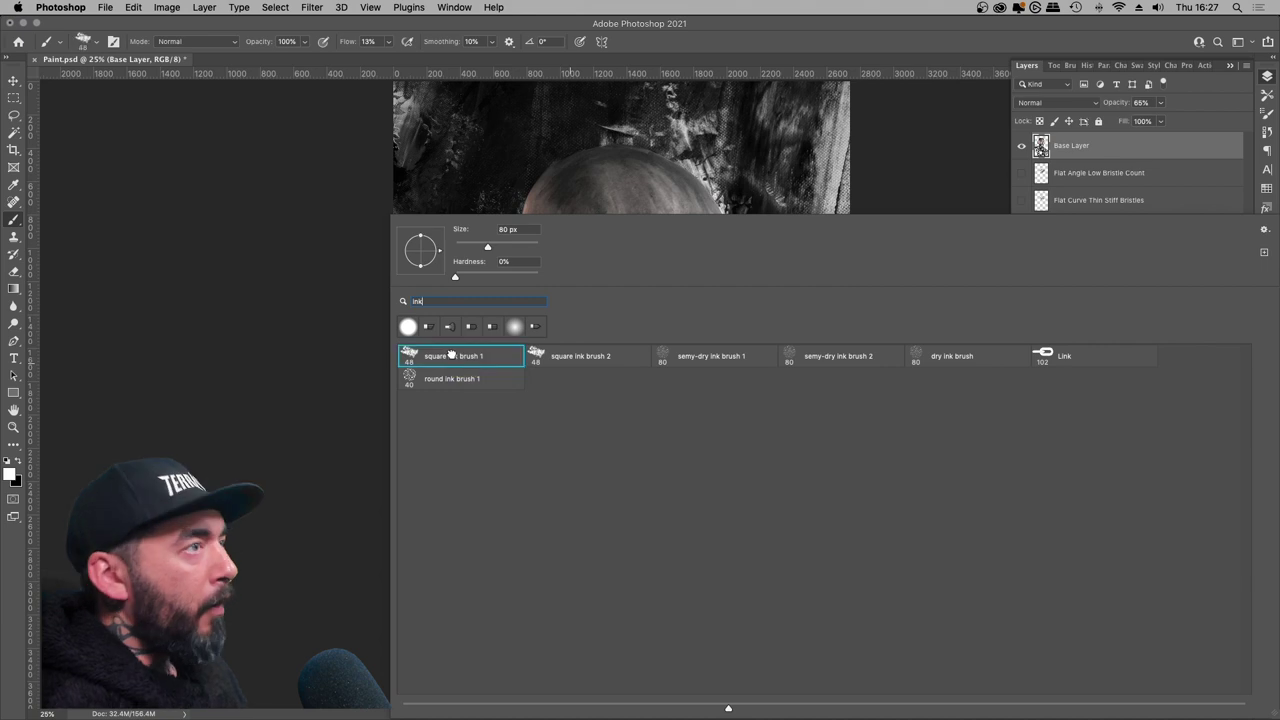
{"action": "left_click", "coordinate": [1070, 148]}
{"action": "left_click", "coordinate": [1214, 702]}
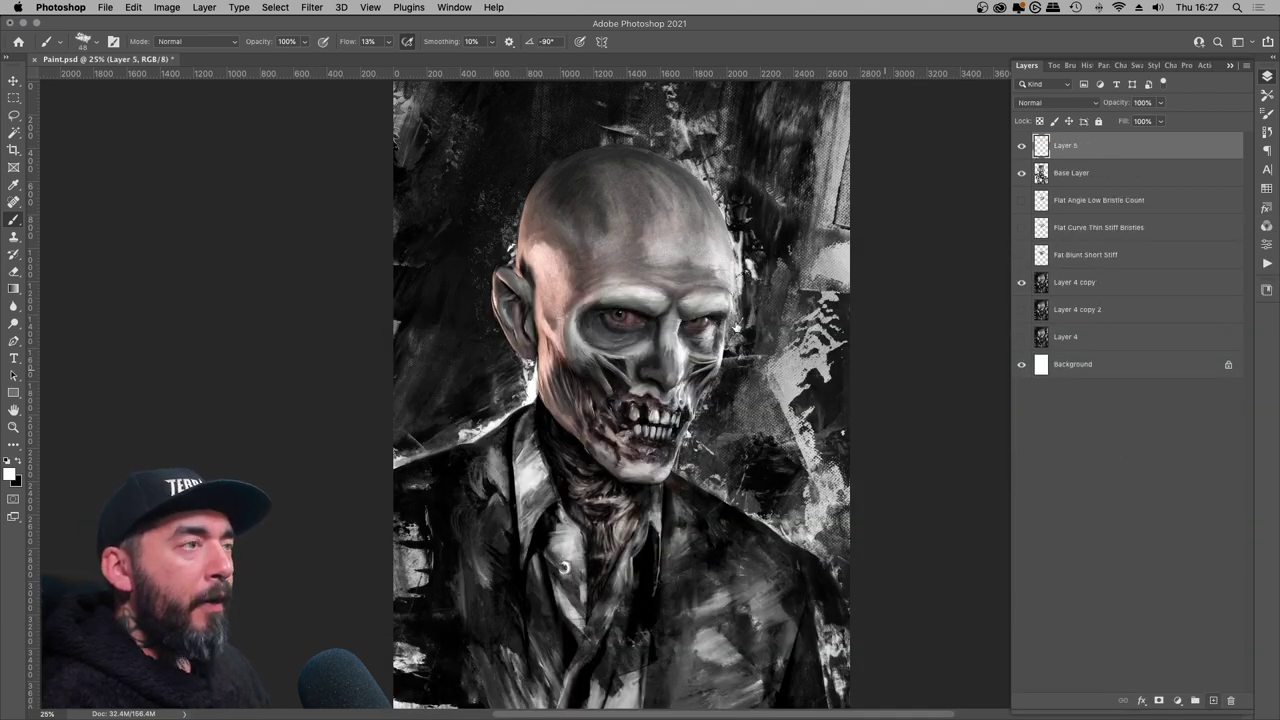
- Turn on pen pressure for brush size and sketch thin white ink lines at 15 px along the left shoulder and neck edge
{"action": "key", "text": "bracketleft"}
{"action": "left_click_drag", "start_coordinate": [736, 322], "coordinate": [779, 322]}
{"action": "left_click", "coordinate": [580, 42]}
{"action": "left_click_drag", "start_coordinate": [548, 419], "coordinate": [569, 401]}
{"action": "key", "text": "bracketleft"}
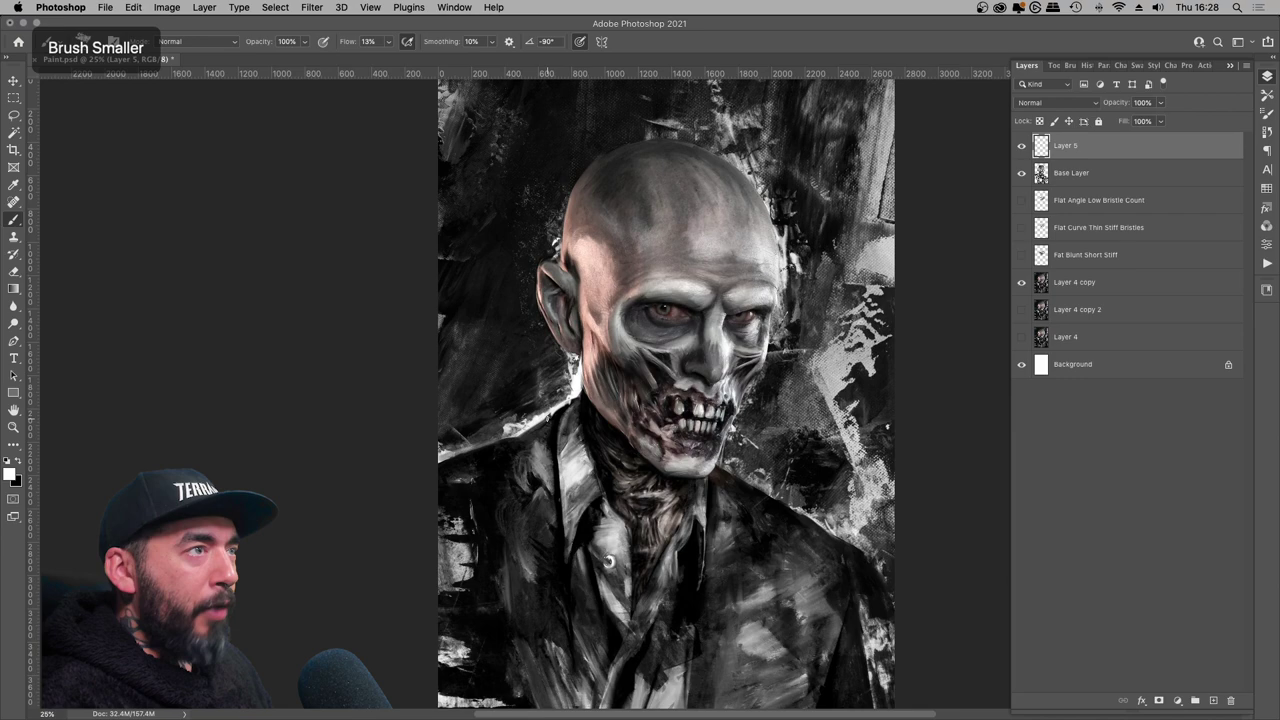
{"action": "key", "text": "super+plus"}
{"action": "left_click_drag", "start_coordinate": [466, 450], "coordinate": [390, 484]}
{"action": "left_click_drag", "start_coordinate": [600, 620], "coordinate": [543, 502]}
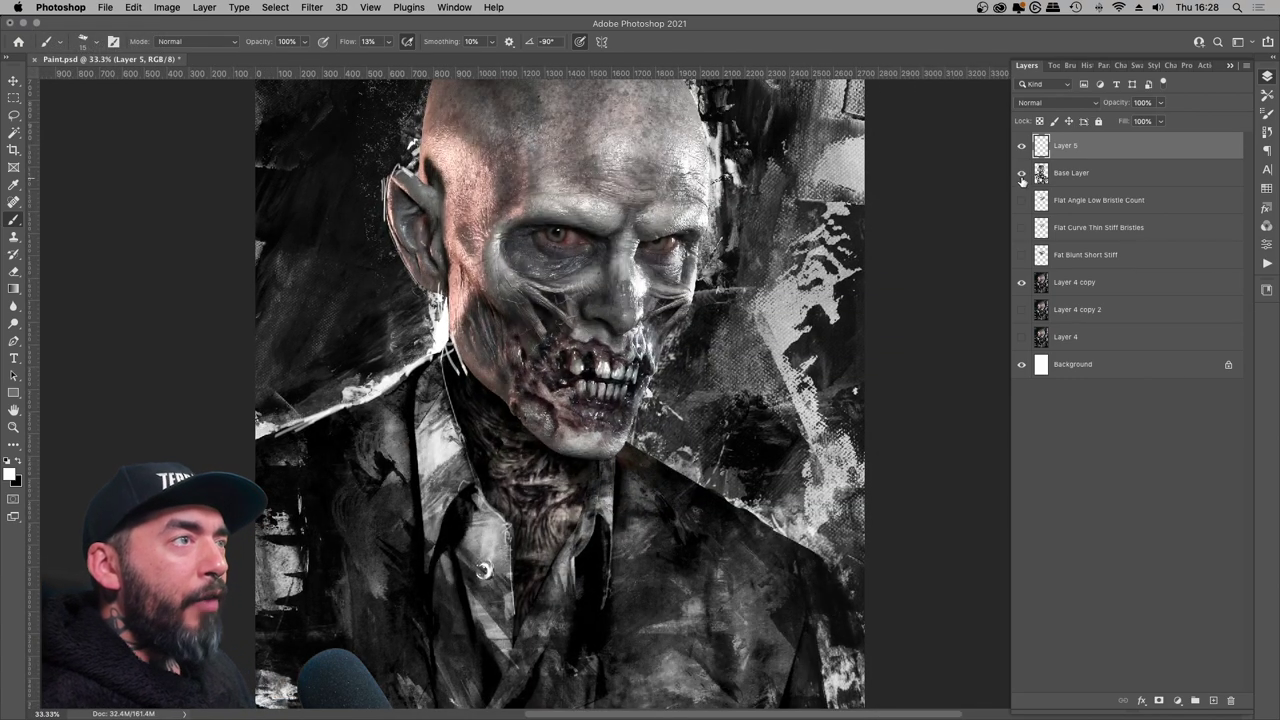
- Hide Base Layer and continue the scratchy white outlines around the ear and shoulder with a 10 px brush
{"action": "left_click", "coordinate": [1021, 172]}
{"action": "key", "text": "super+plus"}
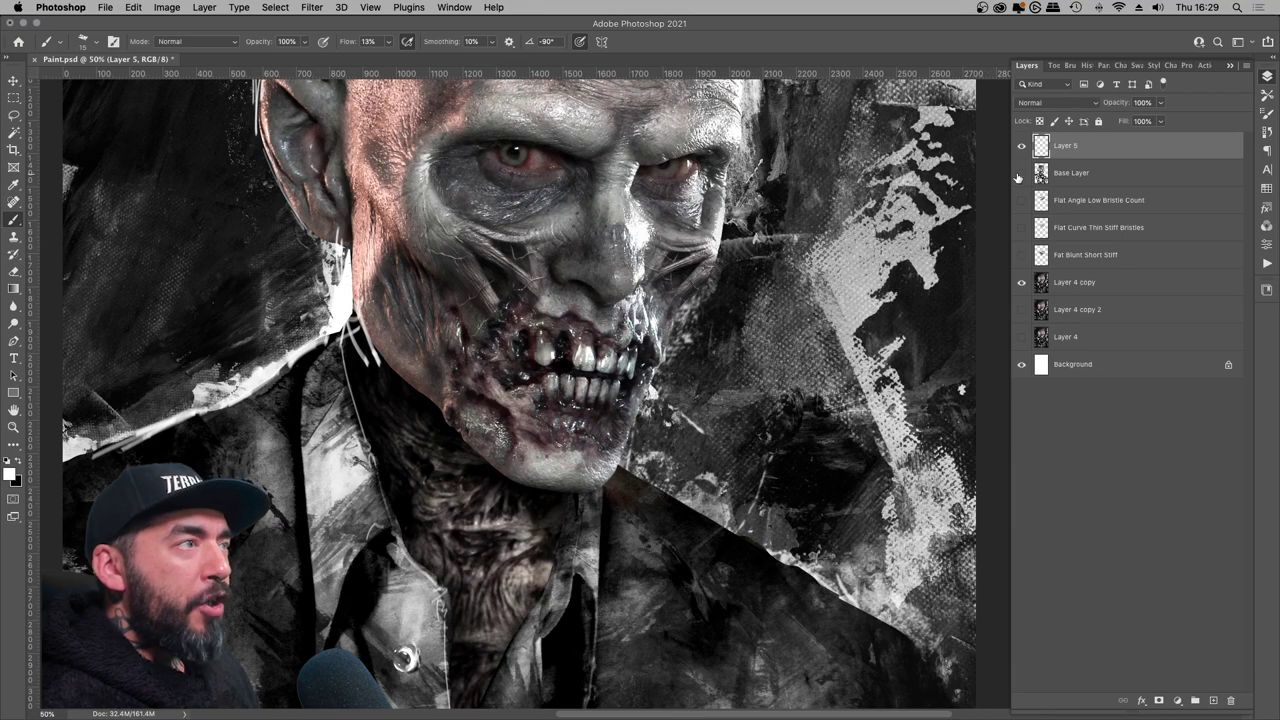
{"action": "left_click_drag", "start_coordinate": [696, 212], "coordinate": [705, 352]}
{"action": "key", "text": "bracketleft"}
{"action": "scroll", "coordinate": [633, 527], "scroll_direction": "down", "scroll_amount": 3}
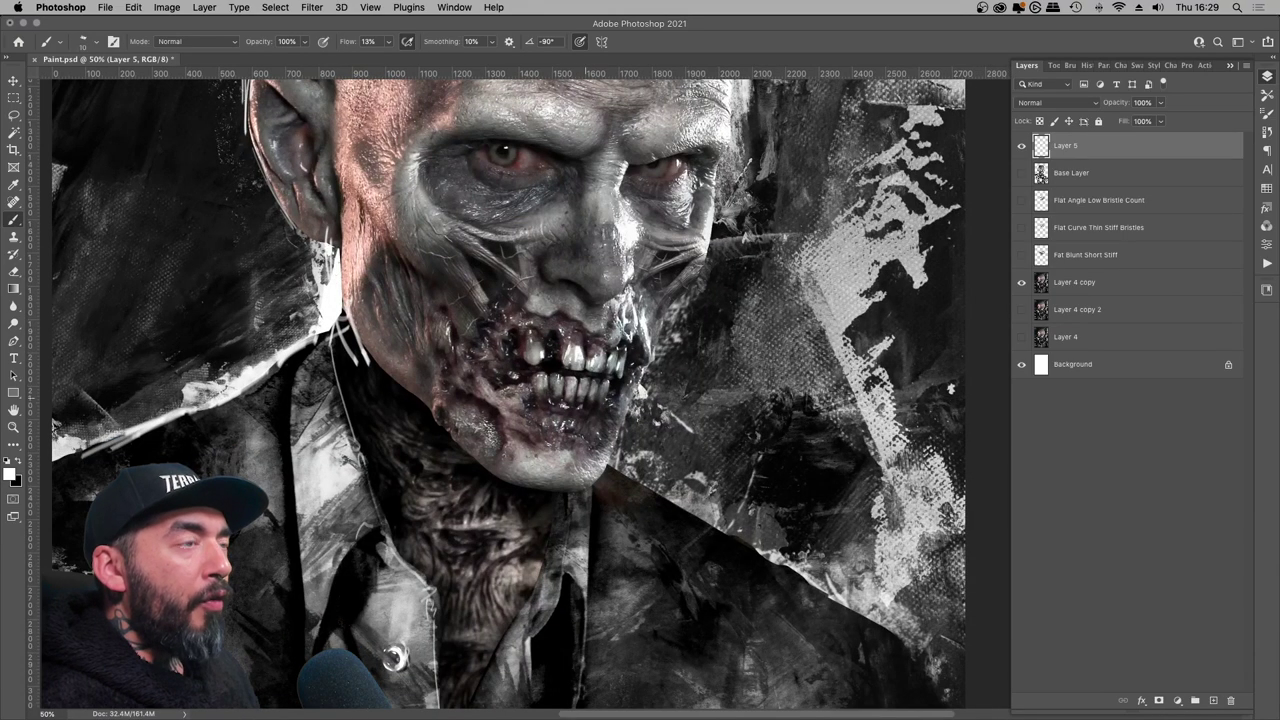
{"action": "key", "text": "super+minus"}
{"action": "key", "text": "super+minus"}
{"action": "key", "text": "super+plus"}
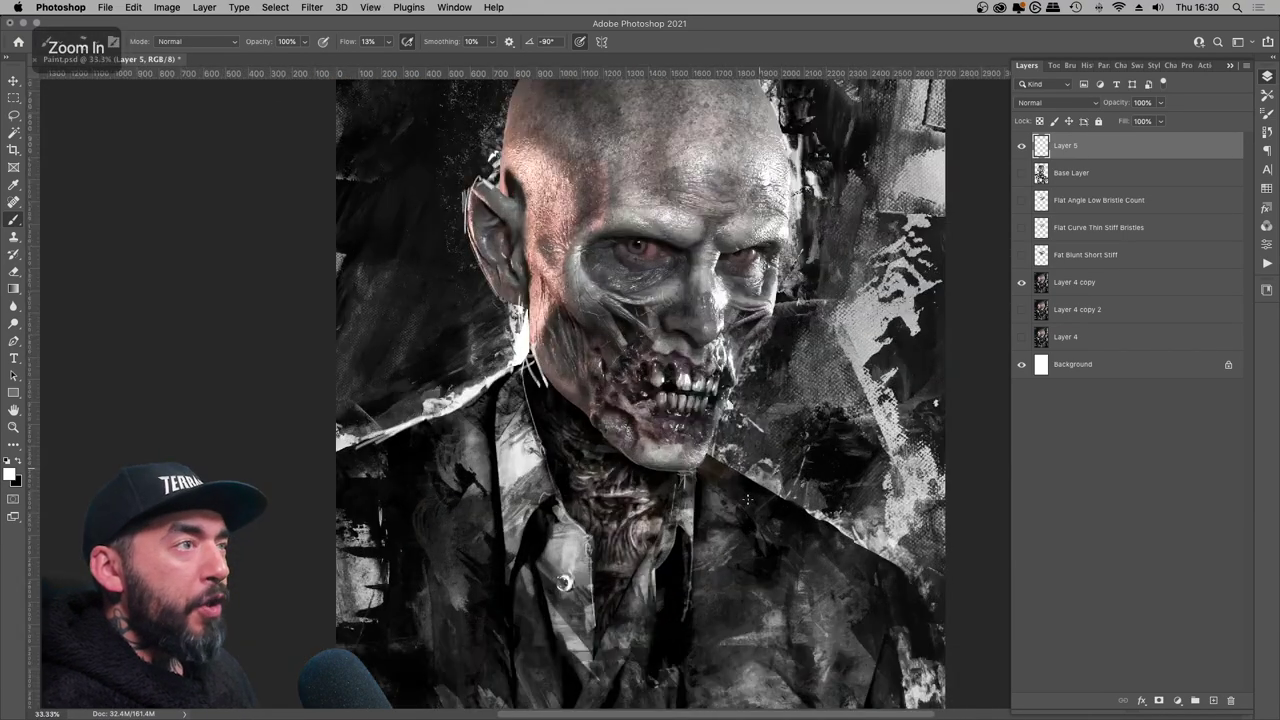
{"action": "left_click", "coordinate": [14, 410]}
{"action": "left_click", "coordinate": [78, 421]}
{"action": "left_click", "coordinate": [14, 410]}
{"action": "left_click", "coordinate": [78, 421]}
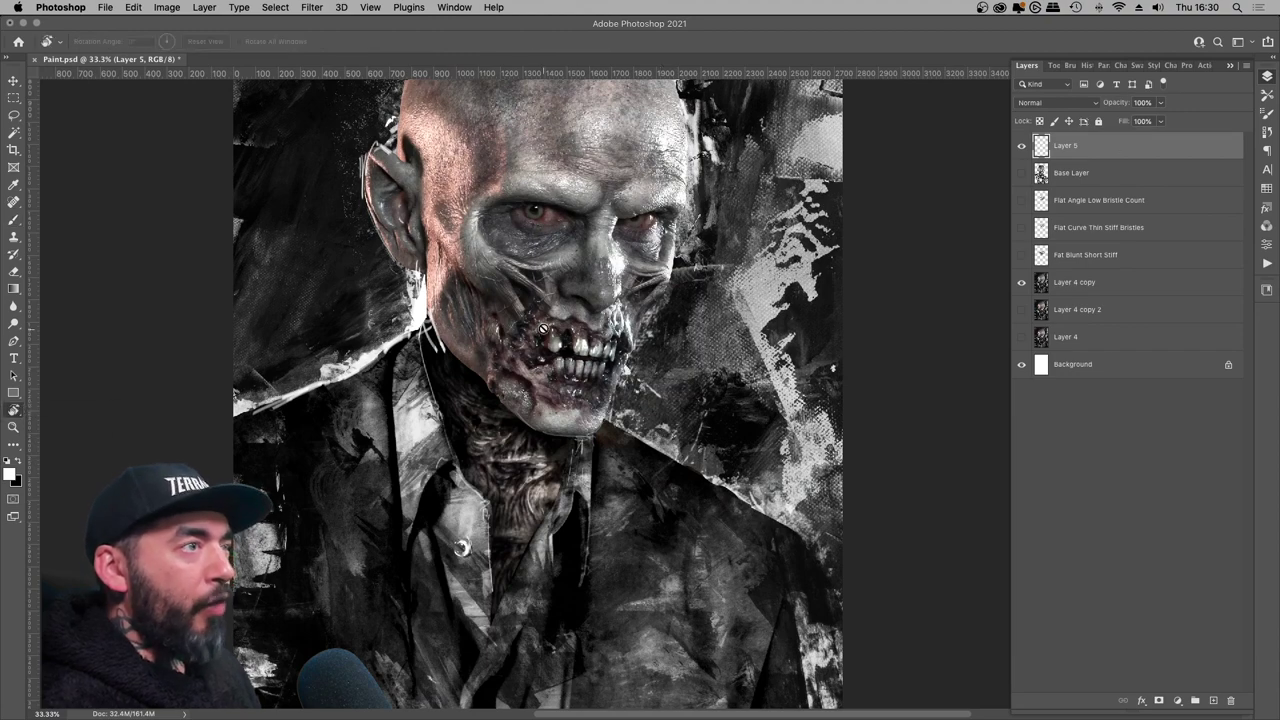
{"action": "left_click", "coordinate": [48, 42]}
{"action": "left_click", "coordinate": [14, 410]}
{"action": "left_click", "coordinate": [68, 409]}
{"action": "key", "text": "b"}
- Show Base Layer again and trace the collar, shirt opening, jaw and skull outline with scratchy white ink lines
{"action": "scroll", "coordinate": [760, 480], "scroll_direction": "right", "scroll_amount": 3}
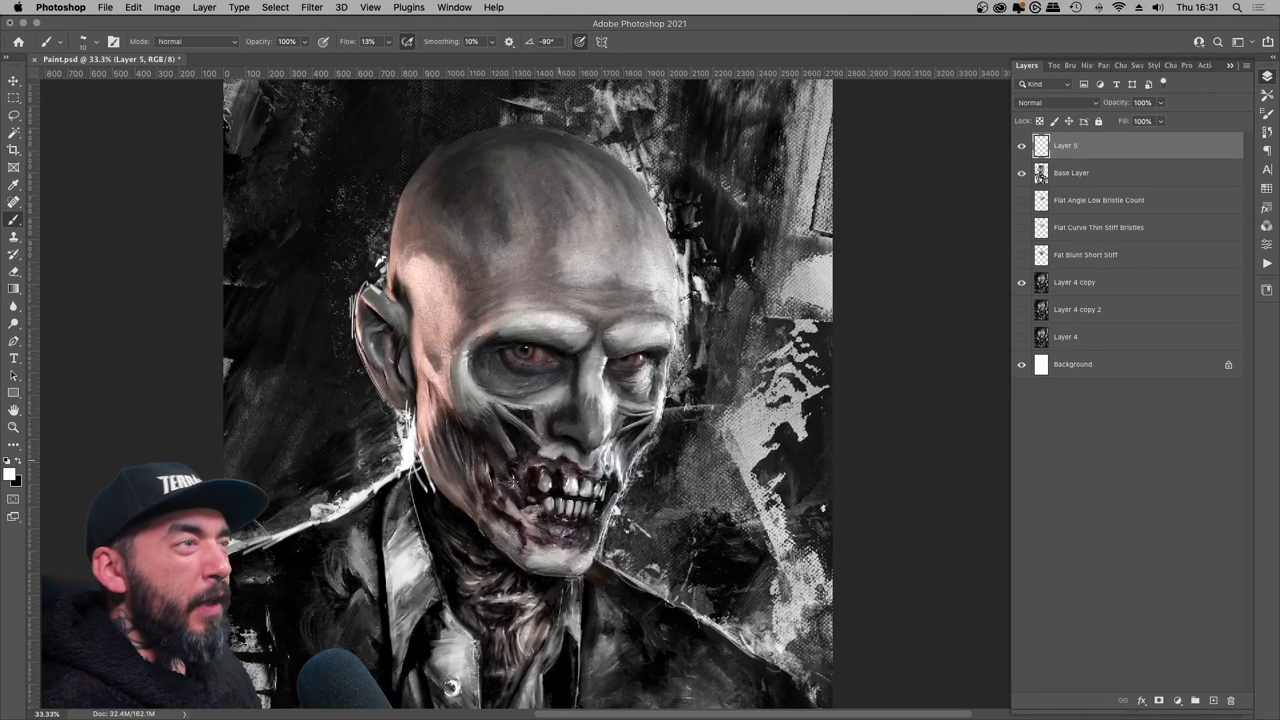
{"action": "left_click_drag", "start_coordinate": [451, 686], "coordinate": [390, 461]}
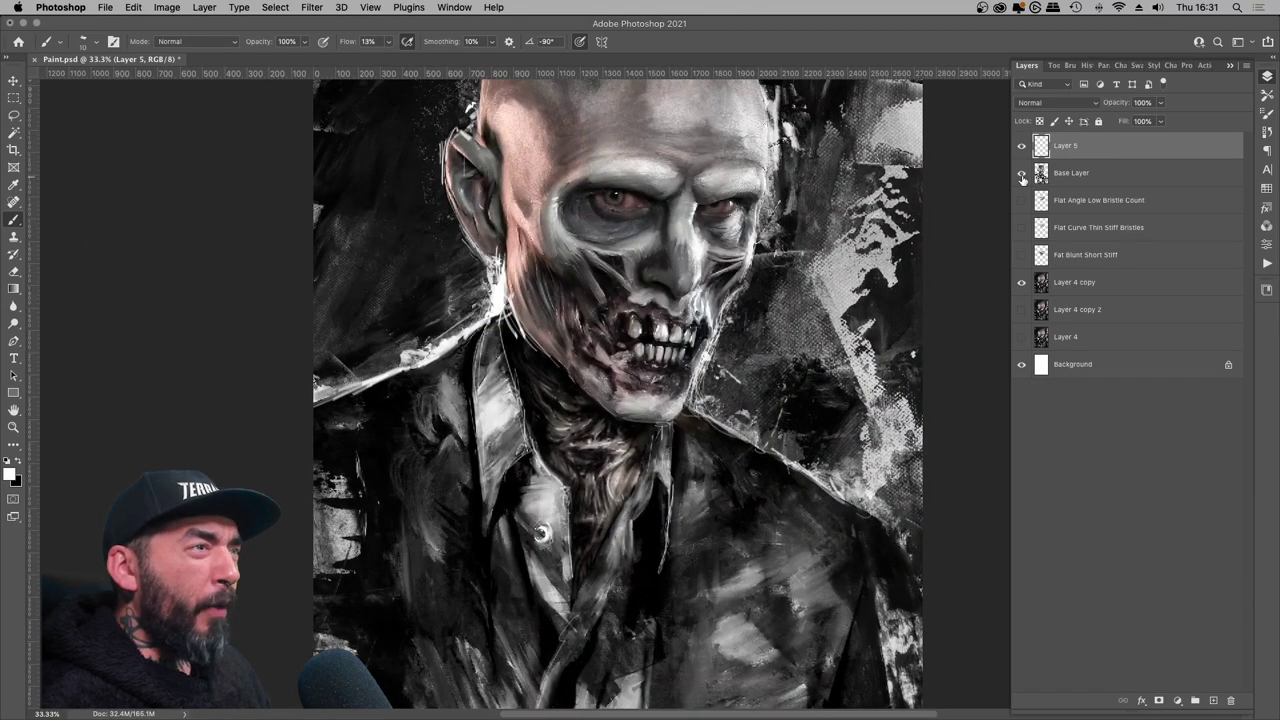
{"action": "scroll", "coordinate": [478, 325], "scroll_direction": "up", "scroll_amount": 3}
{"action": "left_click_drag", "start_coordinate": [764, 266], "coordinate": [792, 438]}
{"action": "left_click_drag", "start_coordinate": [632, 176], "coordinate": [488, 312]}
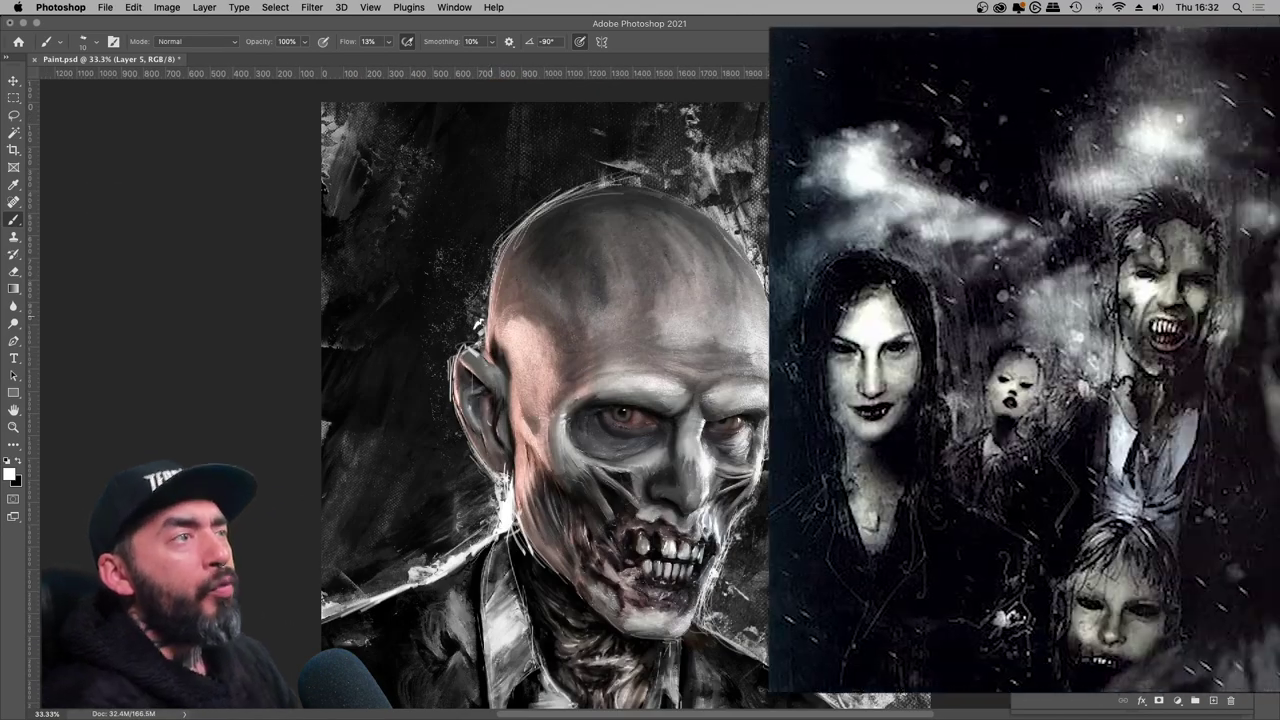
- Erase stray ink along the back of the skull and return to the Brush tool
{"action": "left_click", "coordinate": [14, 271]}
{"action": "mouse_move", "coordinate": [498, 252]}
{"action": "left_mouse_down"}
{"action": "mouse_move", "coordinate": [456, 358]}
{"action": "mouse_move", "coordinate": [475, 249]}
{"action": "left_mouse_up"}
{"action": "right_click", "coordinate": [620, 320]}
{"action": "key", "text": "Escape"}
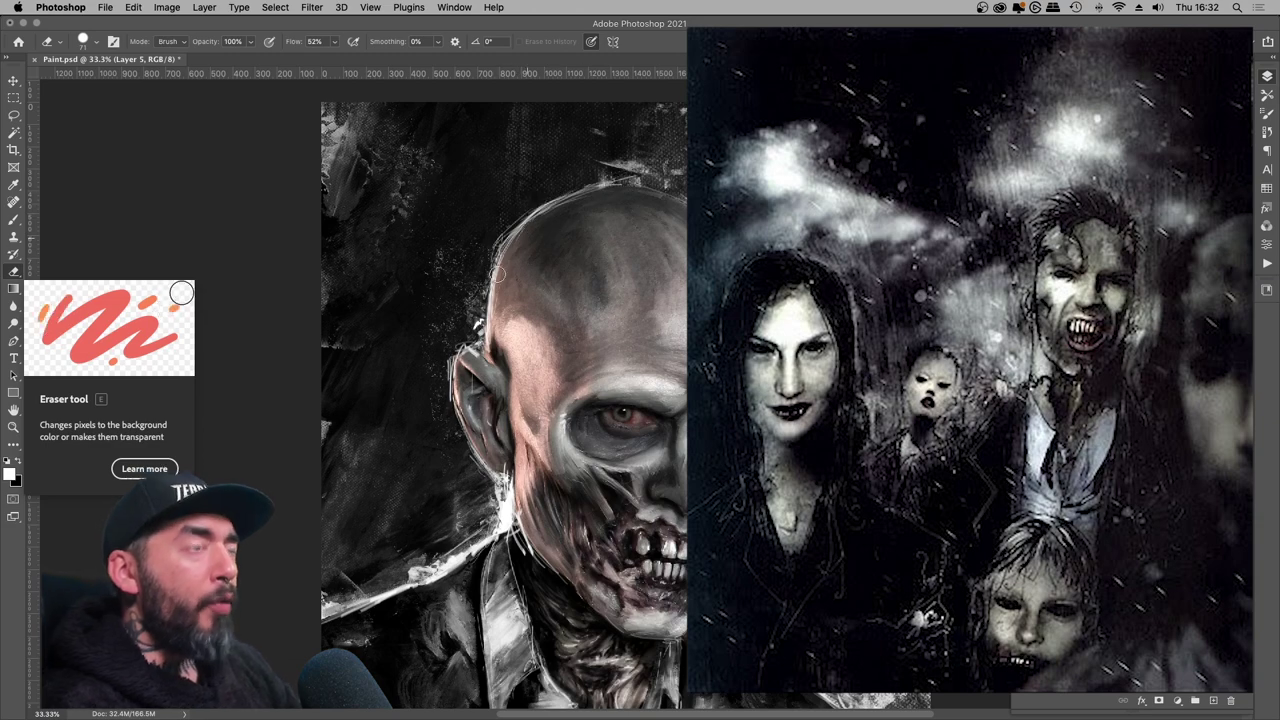
{"action": "key", "text": "b"}
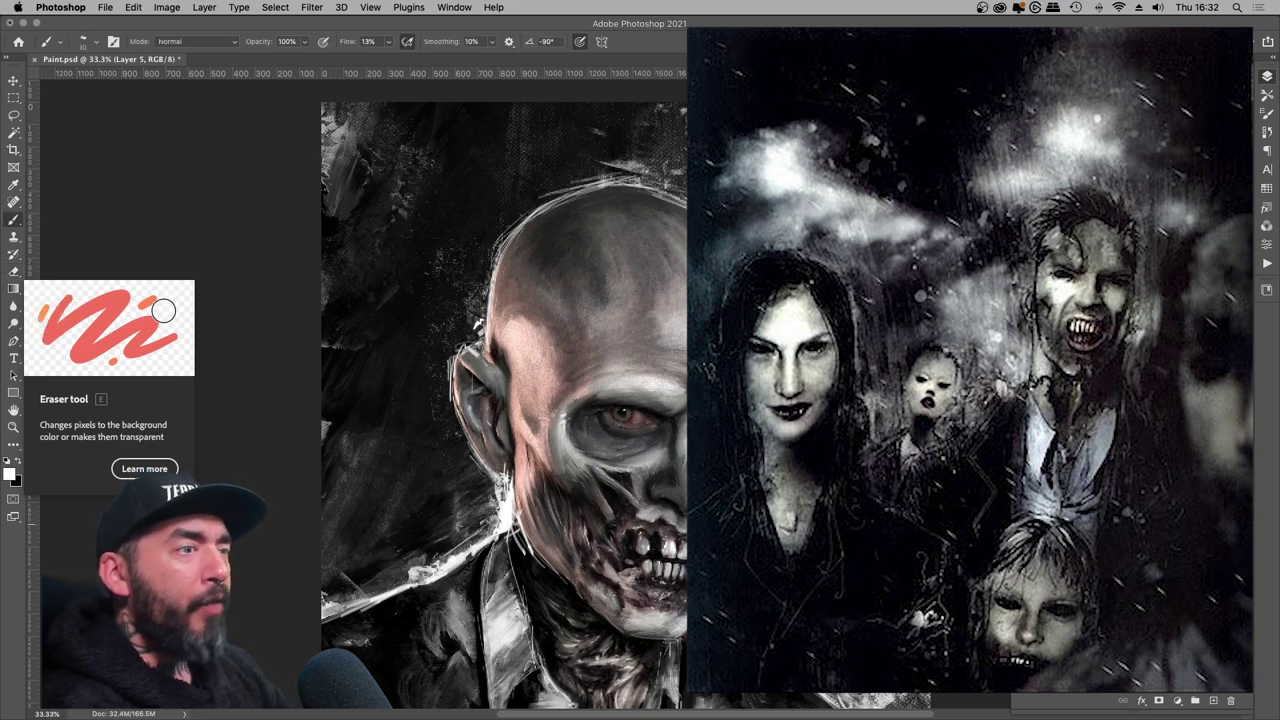
- Add scratchy black ink lines across the neck and shirt and more white ones around the shoulder, ear and collar
{"action": "key", "text": "super+minus"}
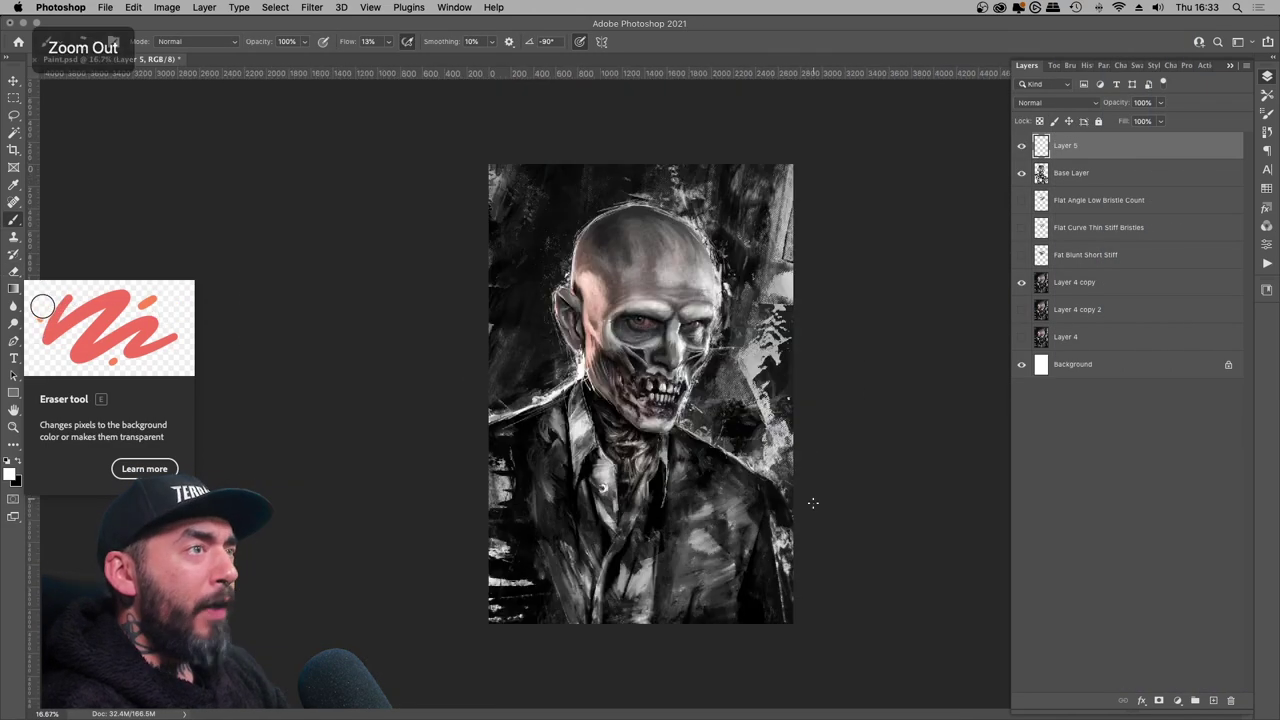
{"action": "key", "text": "super+plus"}
{"action": "key", "text": "super+plus"}
{"action": "key", "text": "super+plus"}
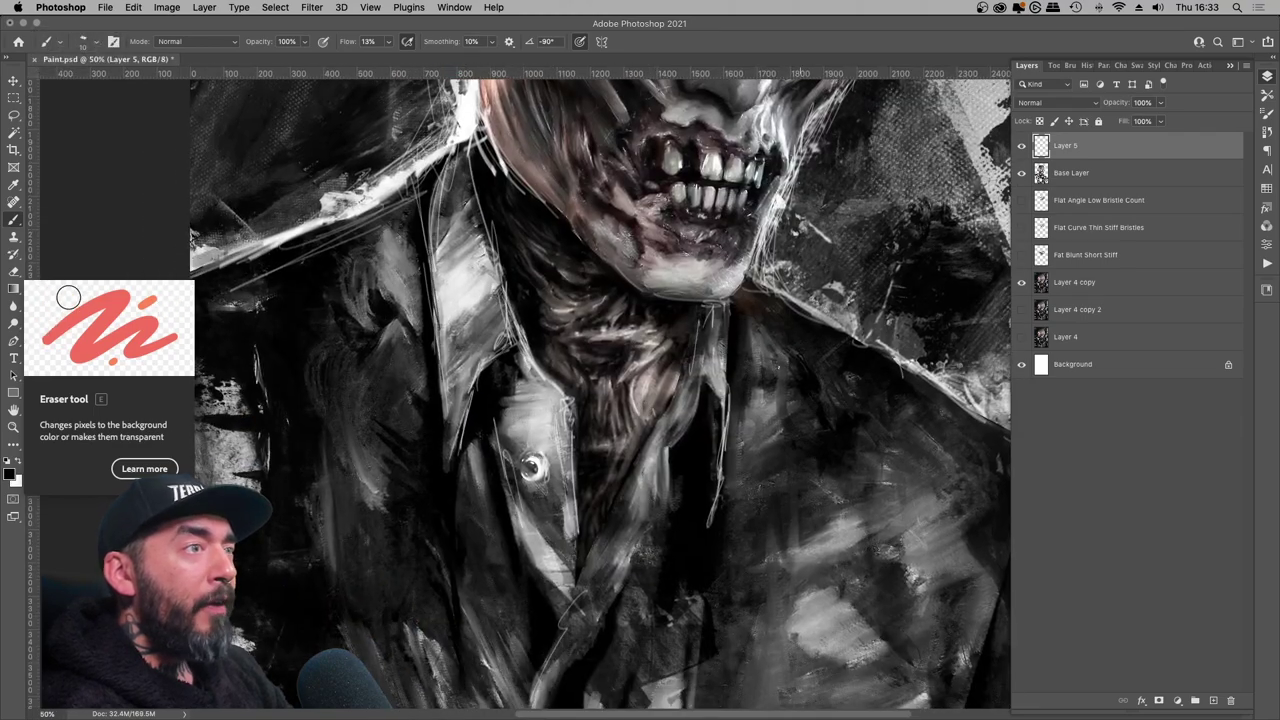
{"action": "mouse_move", "coordinate": [684, 360]}
{"action": "left_mouse_down"}
{"action": "mouse_move", "coordinate": [644, 430]}
{"action": "mouse_move", "coordinate": [557, 287]}
{"action": "left_mouse_up"}
{"action": "left_click_drag", "start_coordinate": [640, 360], "coordinate": [549, 417]}
{"action": "left_click_drag", "start_coordinate": [500, 250], "coordinate": [685, 516]}
{"action": "key", "text": "x"}
{"action": "left_click_drag", "start_coordinate": [466, 286], "coordinate": [440, 350]}
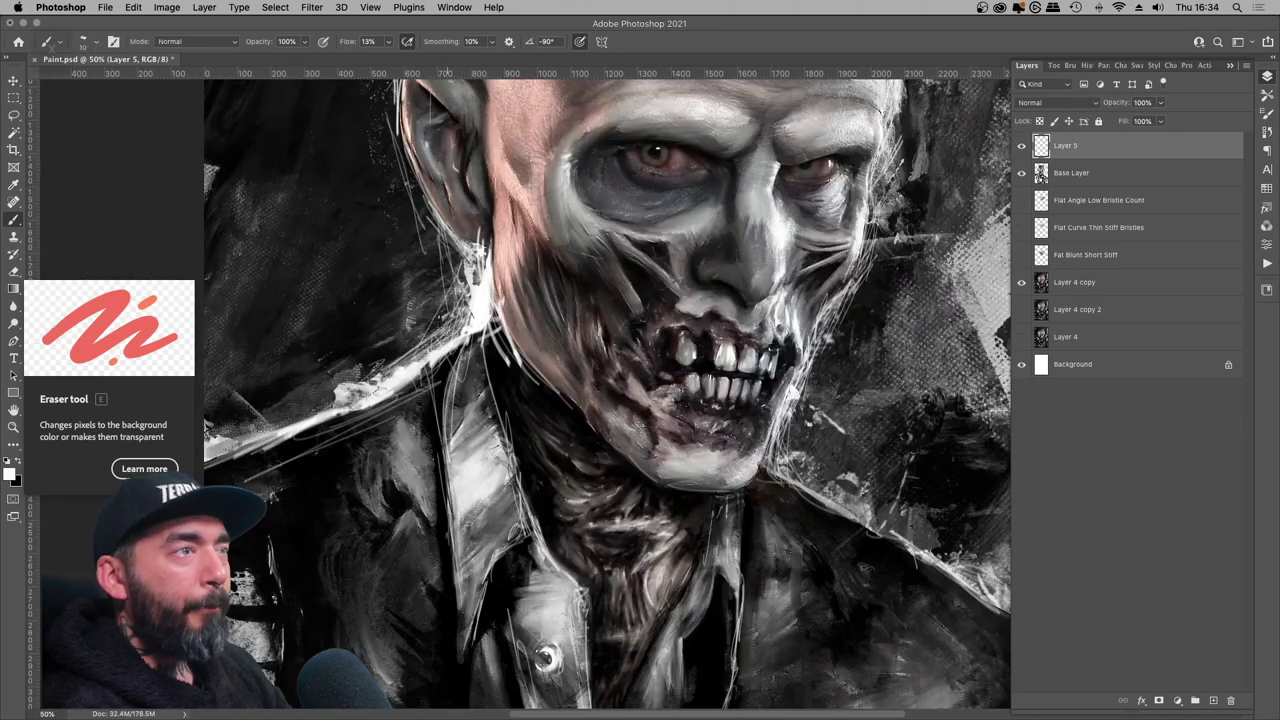
- Examine the scratchy ink outlines over the whole portrait and up close around the head, jaw and shoulders
{"action": "key", "text": "super+minus"}
{"action": "key", "text": "super+minus"}
{"action": "key", "text": "super+minus"}
{"action": "key", "text": "super+plus"}
{"action": "key", "text": "super+plus"}
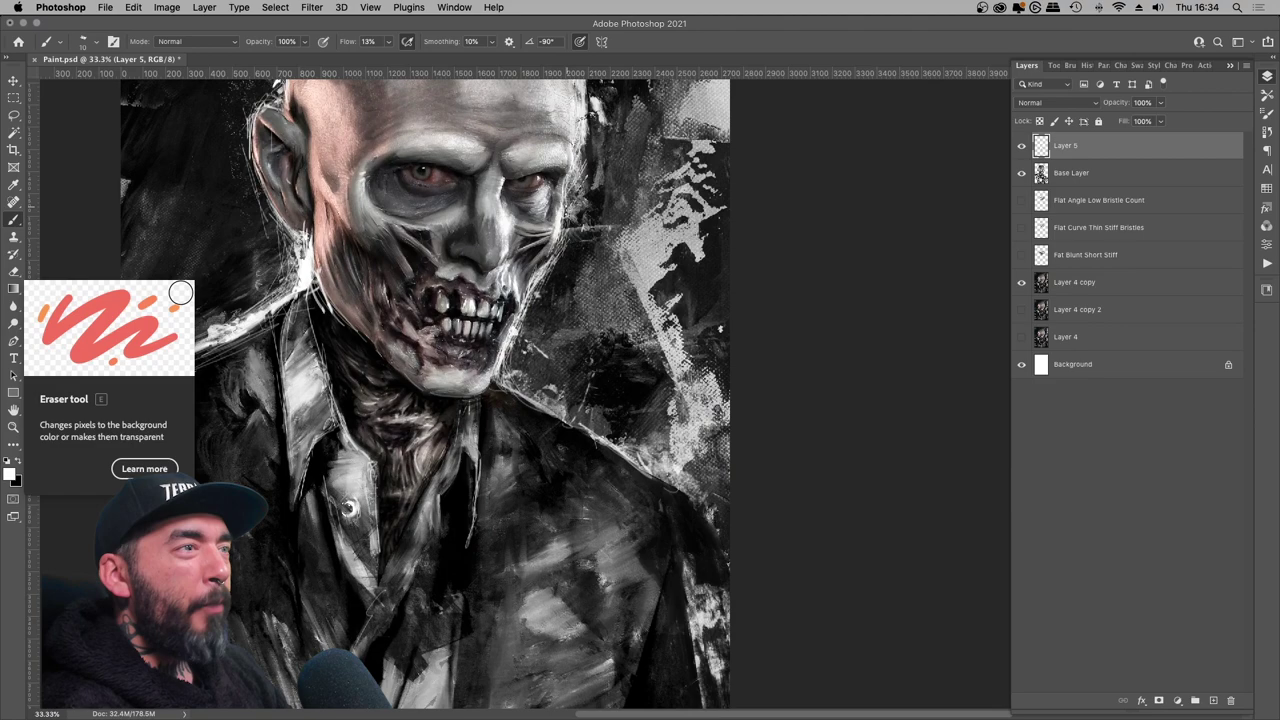
{"action": "left_click_drag", "start_coordinate": [567, 207], "coordinate": [514, 347]}
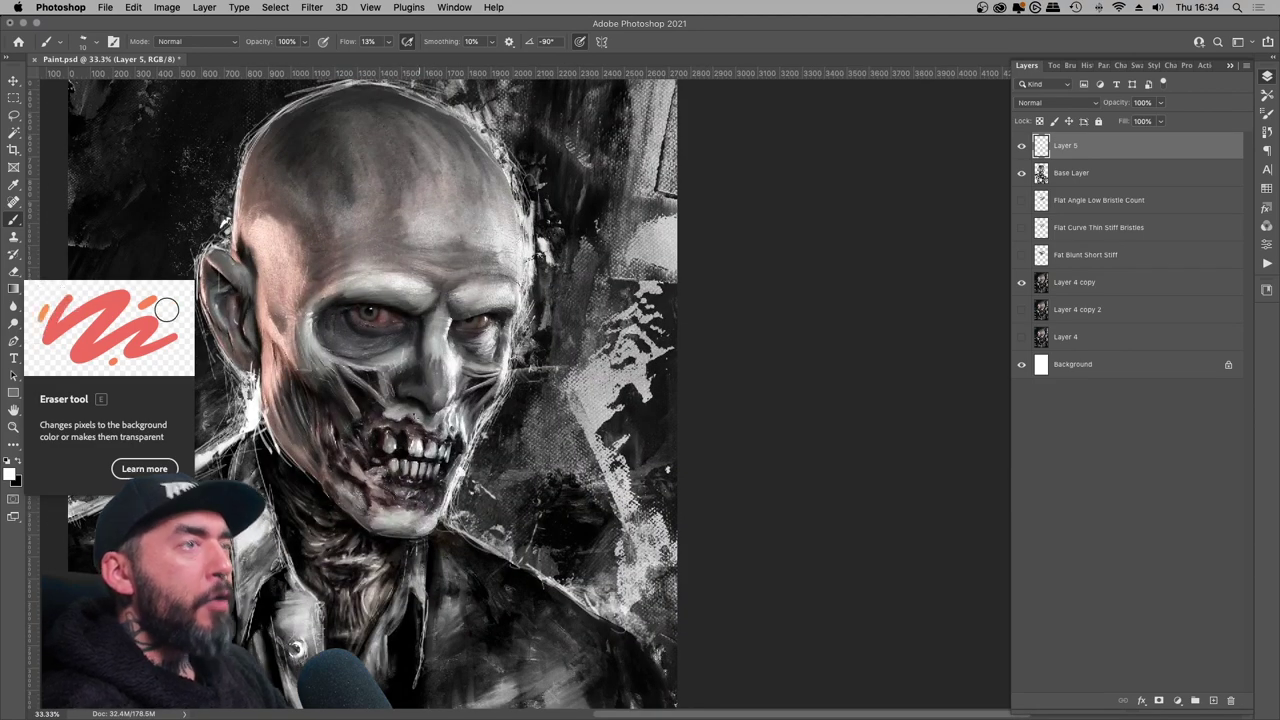
{"action": "left_click_drag", "start_coordinate": [527, 357], "coordinate": [679, 273]}
{"action": "key", "text": "bracketleft"}
{"action": "key", "text": "super+minus"}
{"action": "key", "text": "super+minus"}
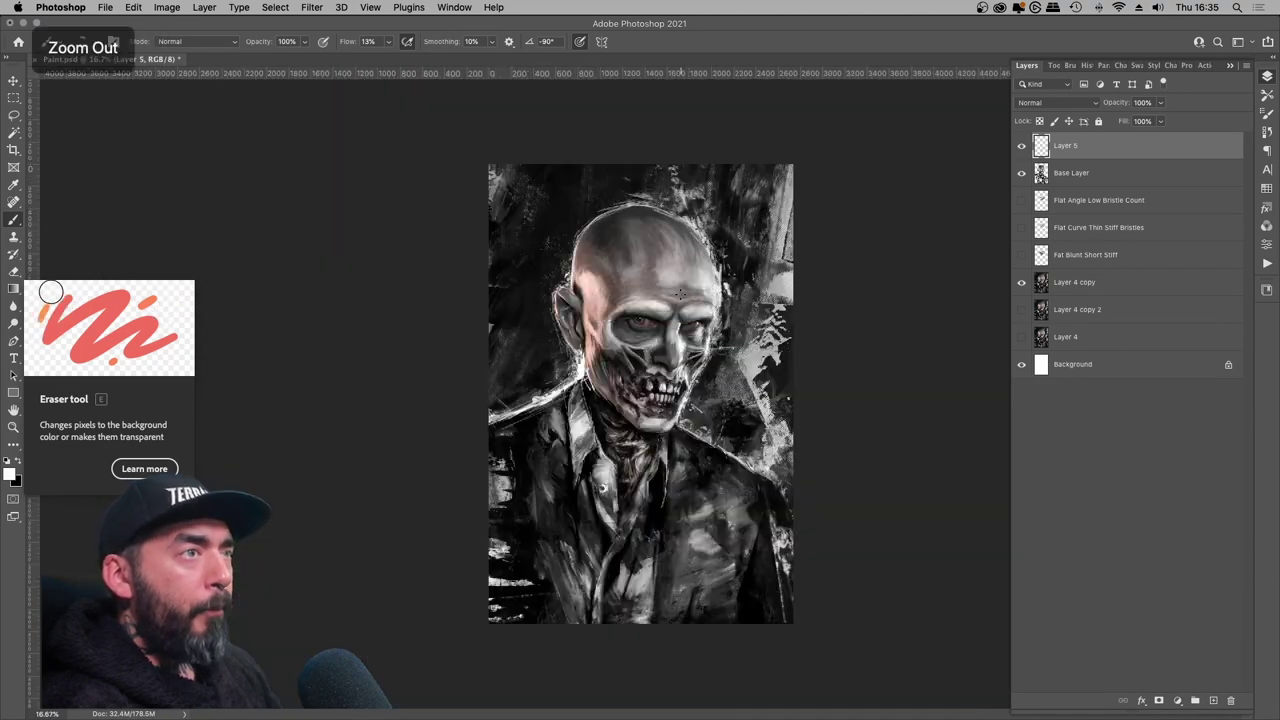
{"action": "key", "text": "super+plus"}
{"action": "key", "text": "super+plus"}
{"action": "left_click_drag", "start_coordinate": [917, 613], "coordinate": [720, 489]}
{"action": "scroll", "coordinate": [366, 458], "scroll_direction": "up", "scroll_amount": 4}
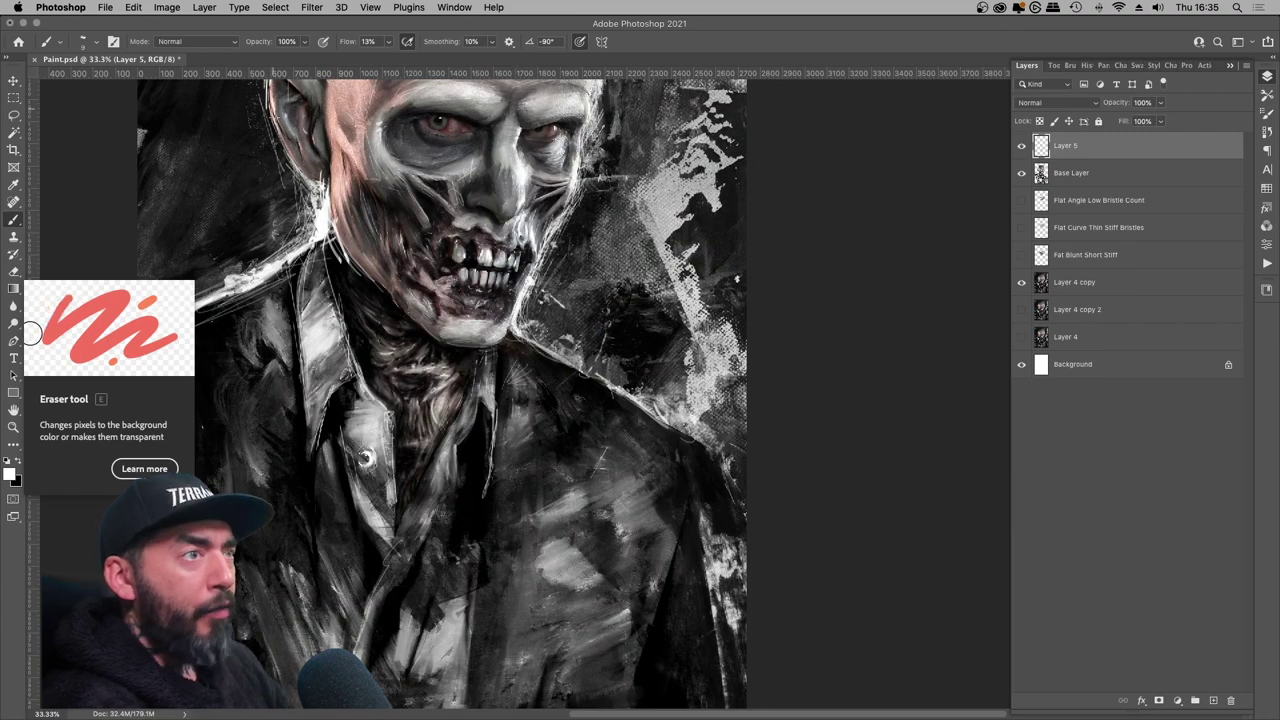
{"action": "key", "text": "super+minus"}
{"action": "key", "text": "super+minus"}
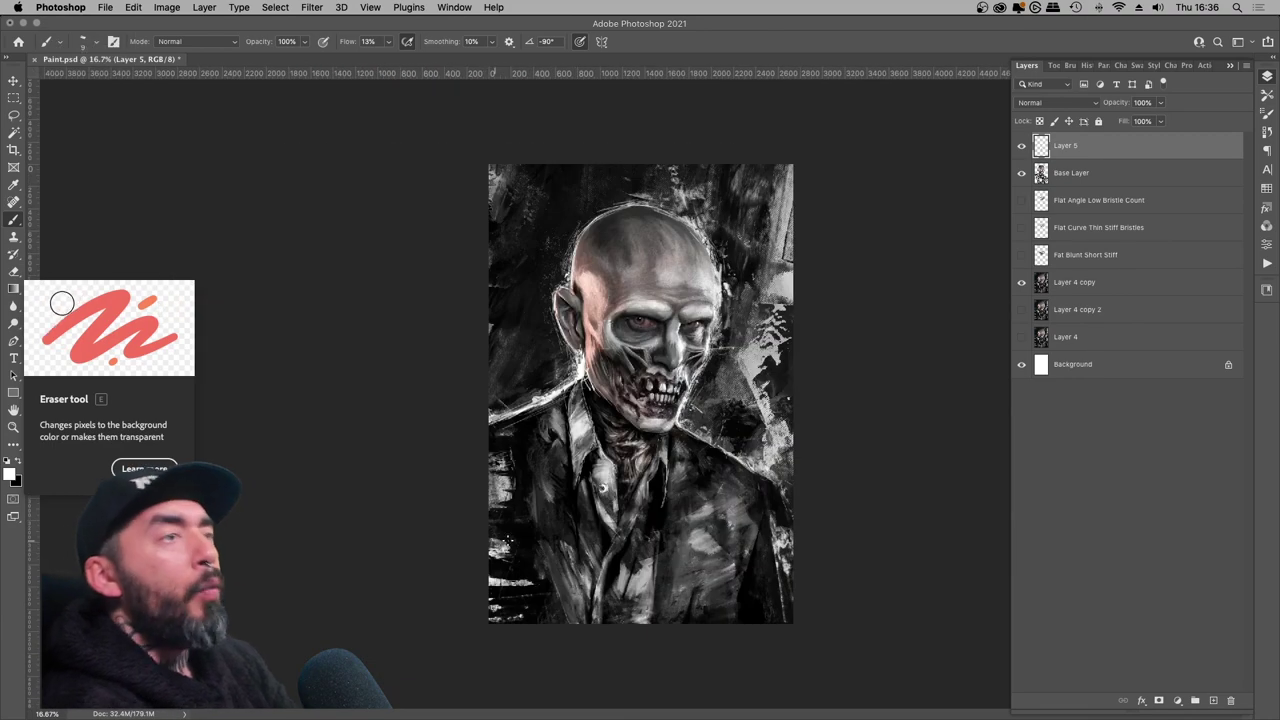
{"action": "key", "text": "super+plus"}
{"action": "left_click_drag", "start_coordinate": [670, 620], "coordinate": [637, 563]}
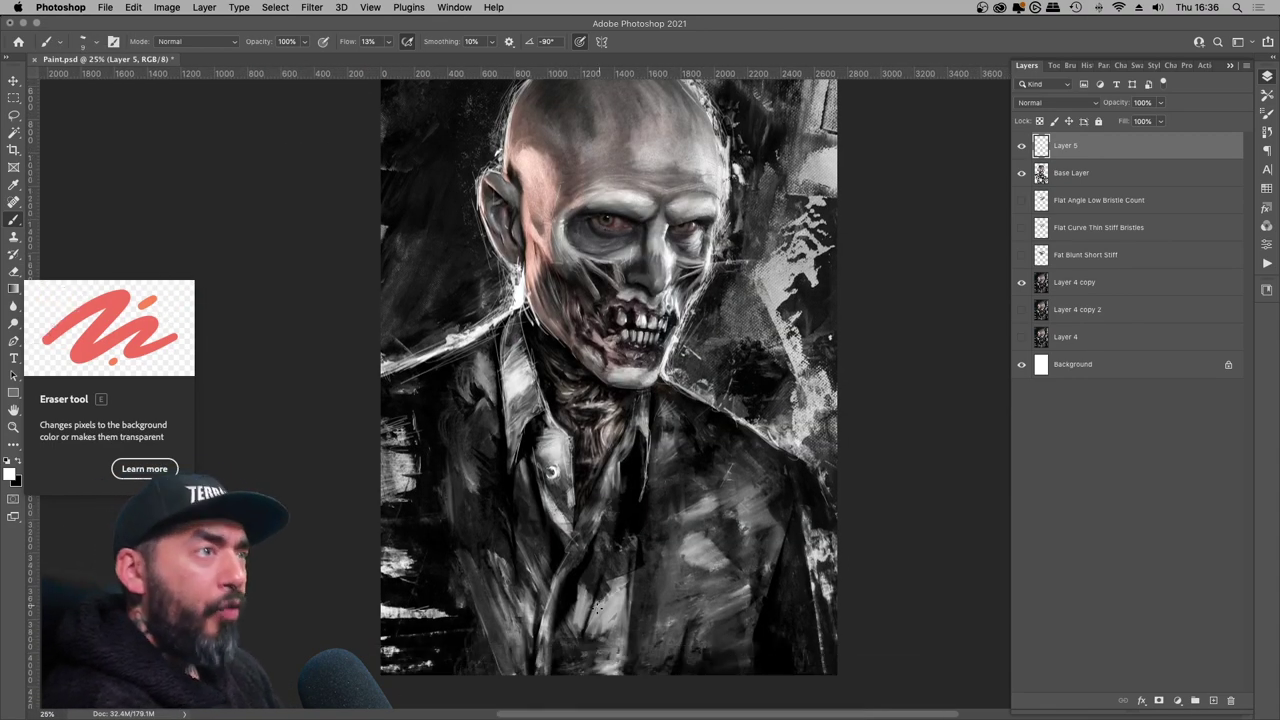
{"action": "key", "text": "super+minus"}
{"action": "key", "text": "super+plus"}
- Lower the opacity of Base Layer slightly
{"action": "left_click", "coordinate": [1110, 173]}
{"action": "left_click", "coordinate": [1160, 103]}
{"action": "left_click_drag", "start_coordinate": [1183, 119], "coordinate": [1175, 118]}
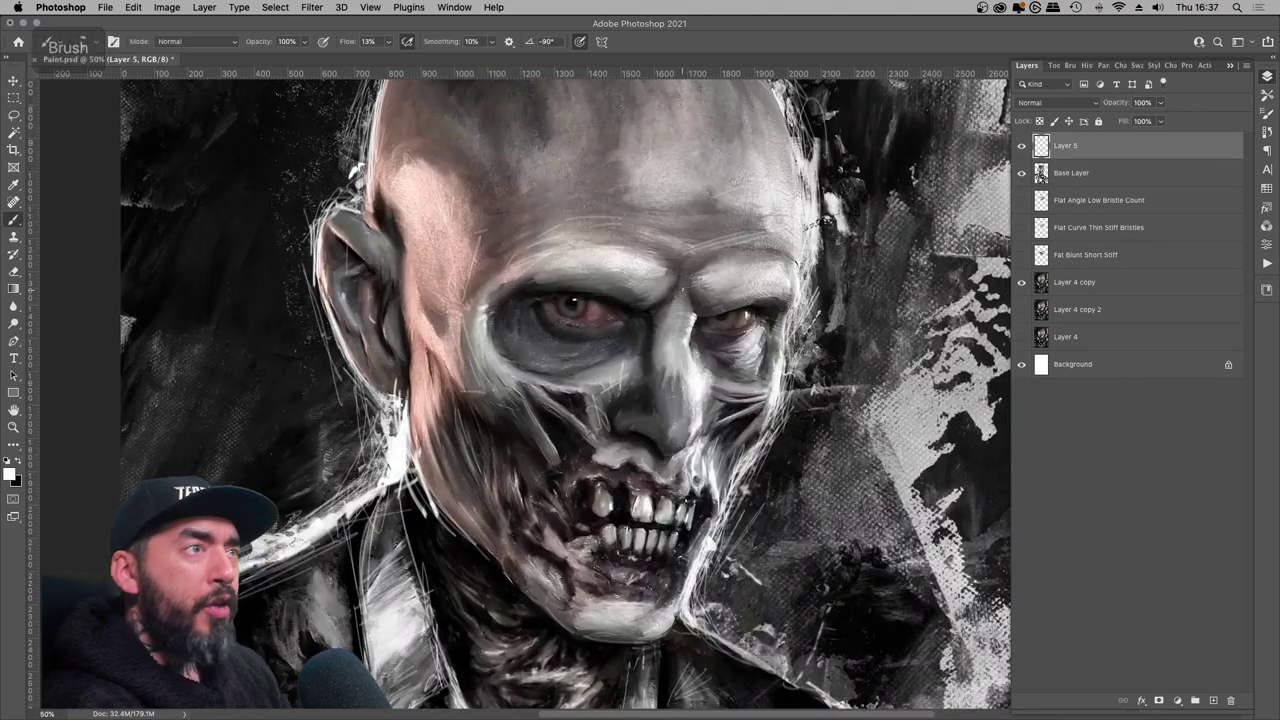
- Reduce the brush size to 6 px and check how the ink outlines read across the whole portrait
{"action": "key", "text": "bracketleft"}
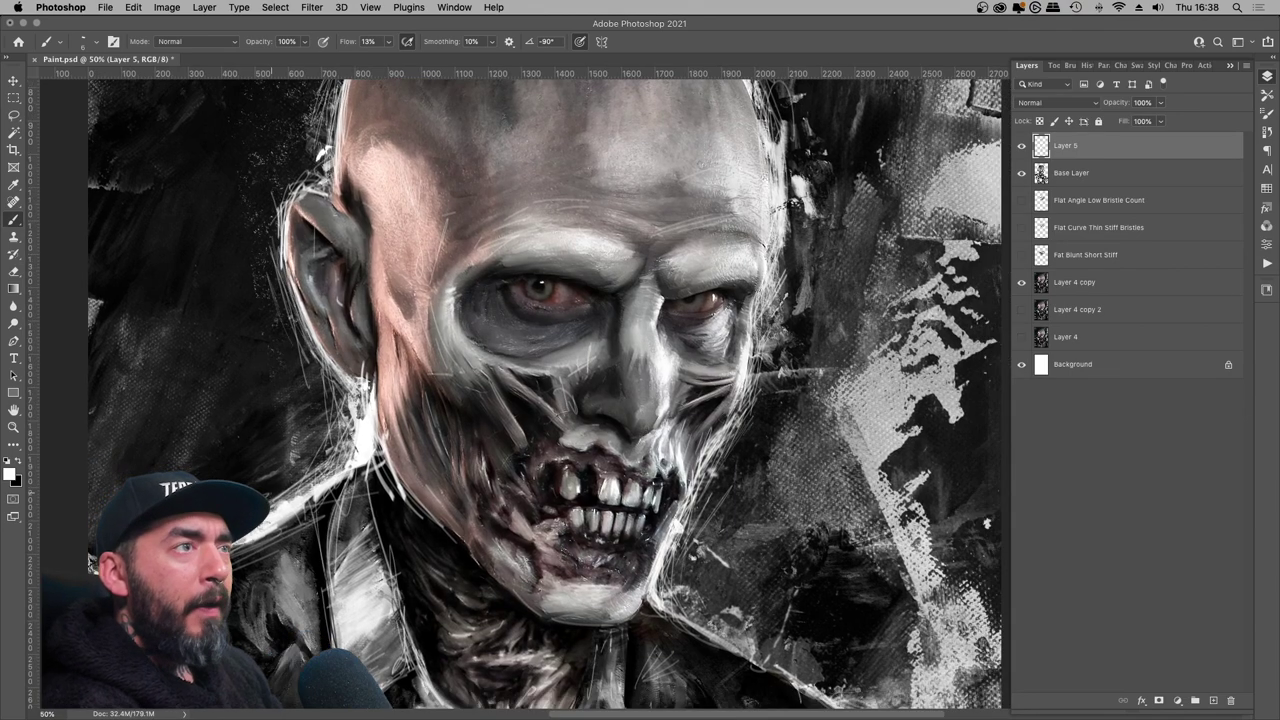
{"action": "key", "text": "super+minus"}
{"action": "key", "text": "super+minus"}
{"action": "key", "text": "super+minus"}
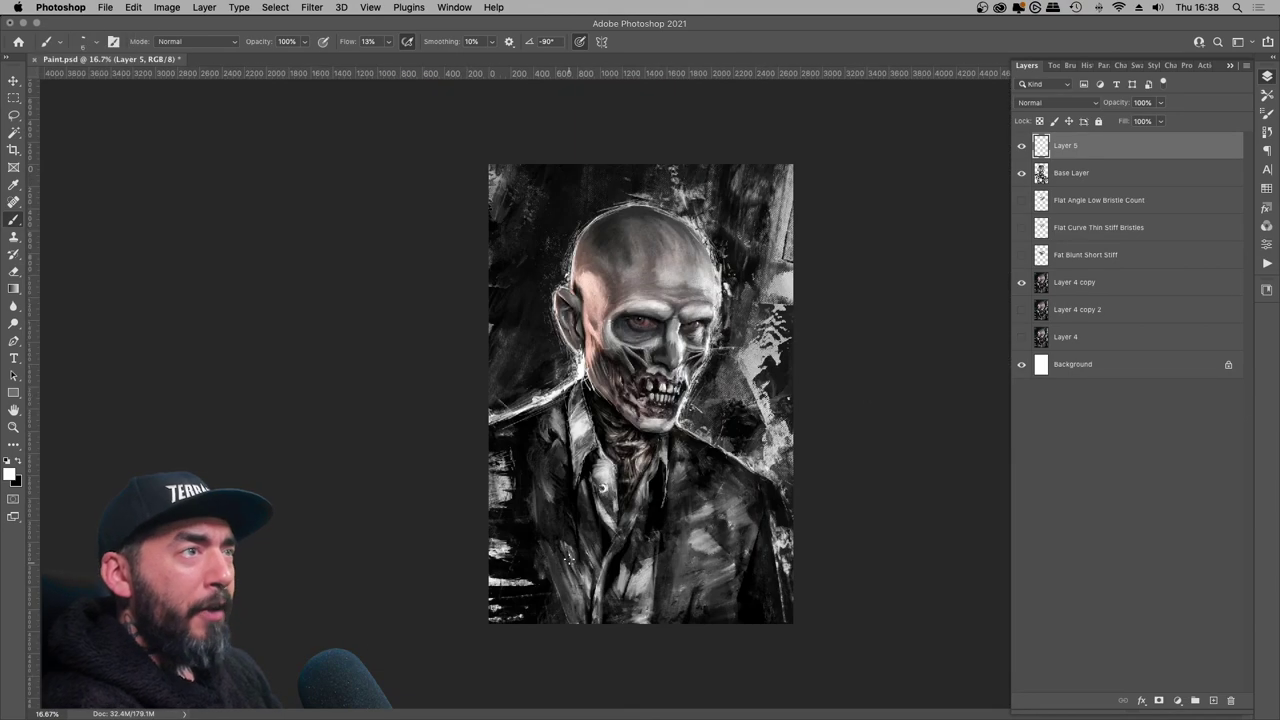
{"action": "key", "text": "super+equal"}
{"action": "key", "text": "super+equal"}
{"action": "key", "text": "super+equal"}
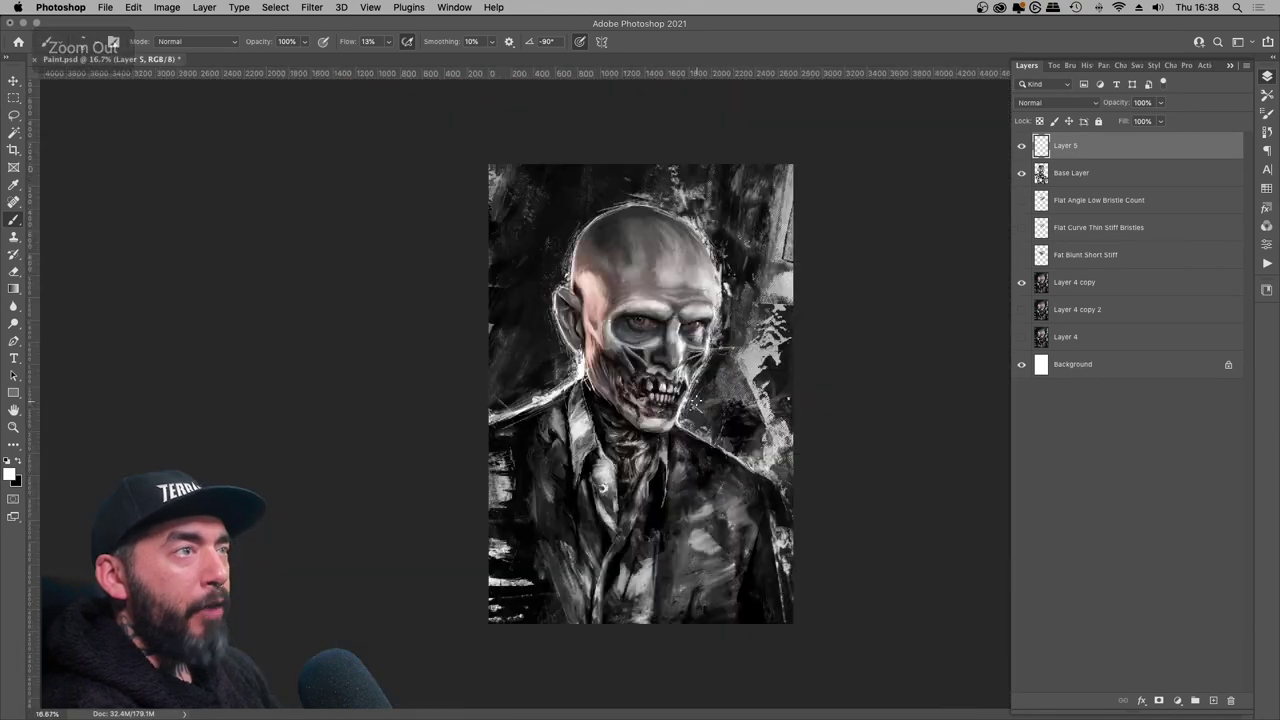
- Switch to Wraith.psd and rename Layer 5 in the Overpaint group as Ink
{"action": "left_click", "coordinate": [105, 7]}
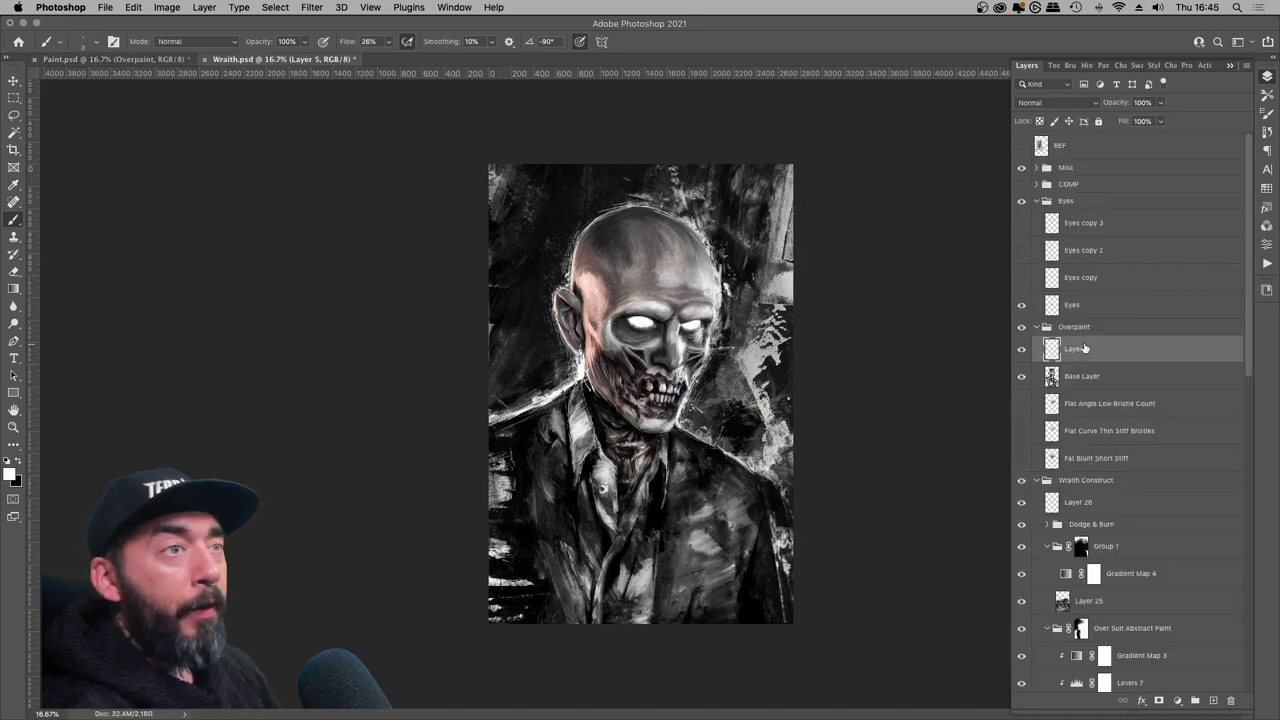
{"action": "double_click", "coordinate": [1085, 348]}
{"action": "type", "text": "Ink"}
{"action": "key", "text": "Return"}
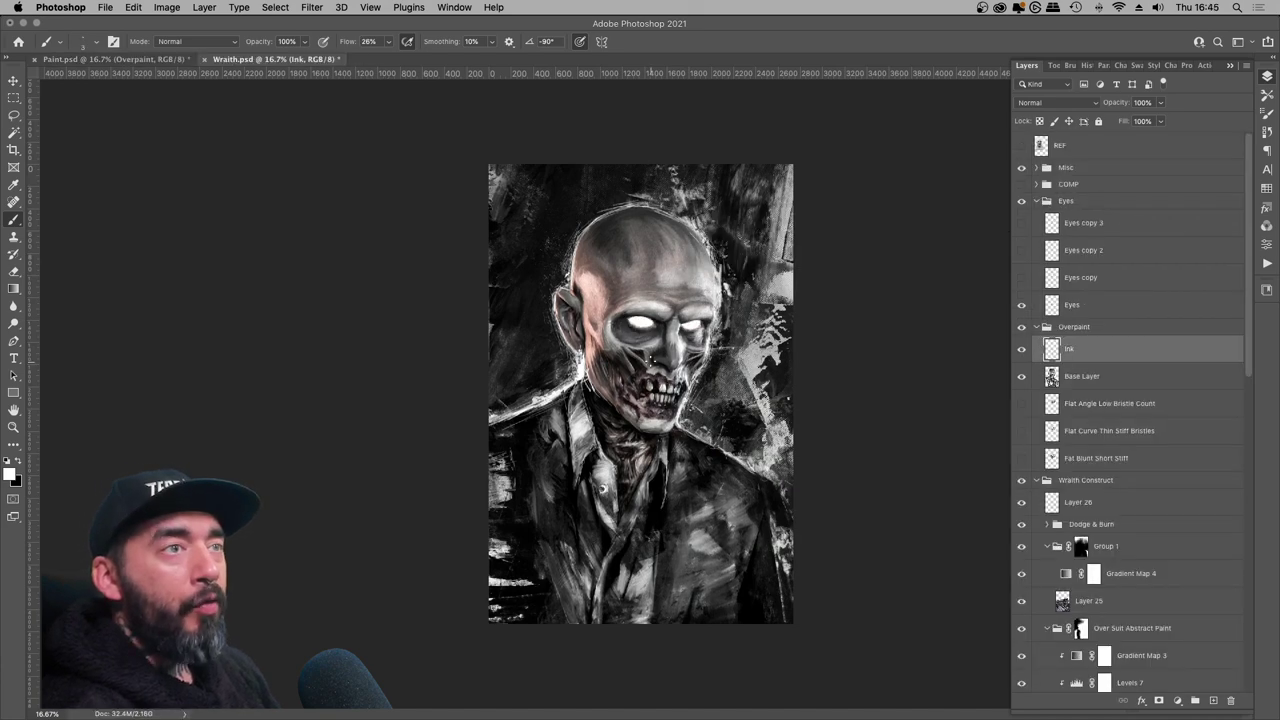
- Add fine white ink strokes with a 3 px brush along the skull outline and around the ear
{"action": "key", "text": "super+equal"}
{"action": "left_click_drag", "start_coordinate": [590, 220], "coordinate": [628, 457]}
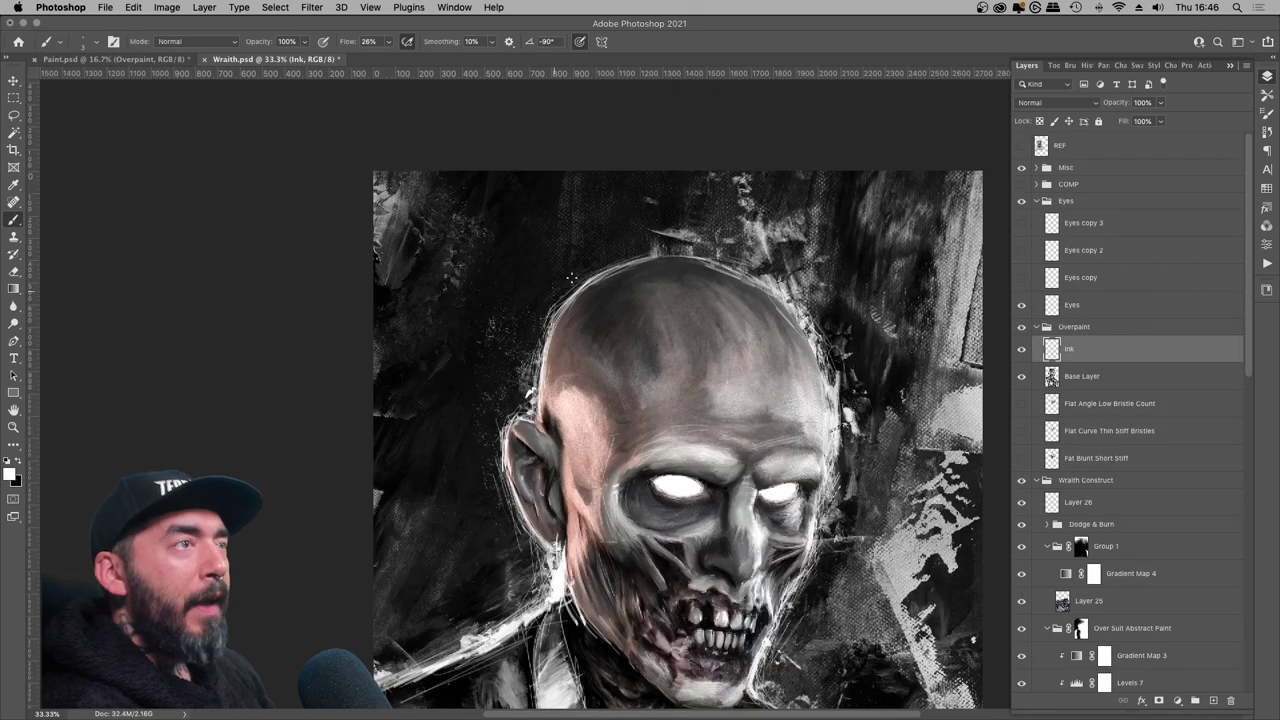
{"action": "left_click_drag", "start_coordinate": [588, 273], "coordinate": [643, 251]}
{"action": "left_click_drag", "start_coordinate": [527, 394], "coordinate": [500, 427]}
{"action": "left_click_drag", "start_coordinate": [508, 508], "coordinate": [530, 560]}
{"action": "left_click_drag", "start_coordinate": [560, 580], "coordinate": [610, 376]}
{"action": "left_click_drag", "start_coordinate": [495, 479], "coordinate": [447, 495]}
- Enlarge the brush to 6 px, add ink strokes around the face and undo the last one
{"action": "key", "text": "bracketright"}
{"action": "key", "text": "bracketright"}
{"action": "key", "text": "bracketright"}
{"action": "left_click_drag", "start_coordinate": [798, 490], "coordinate": [758, 510]}
{"action": "left_click_drag", "start_coordinate": [756, 314], "coordinate": [614, 367]}
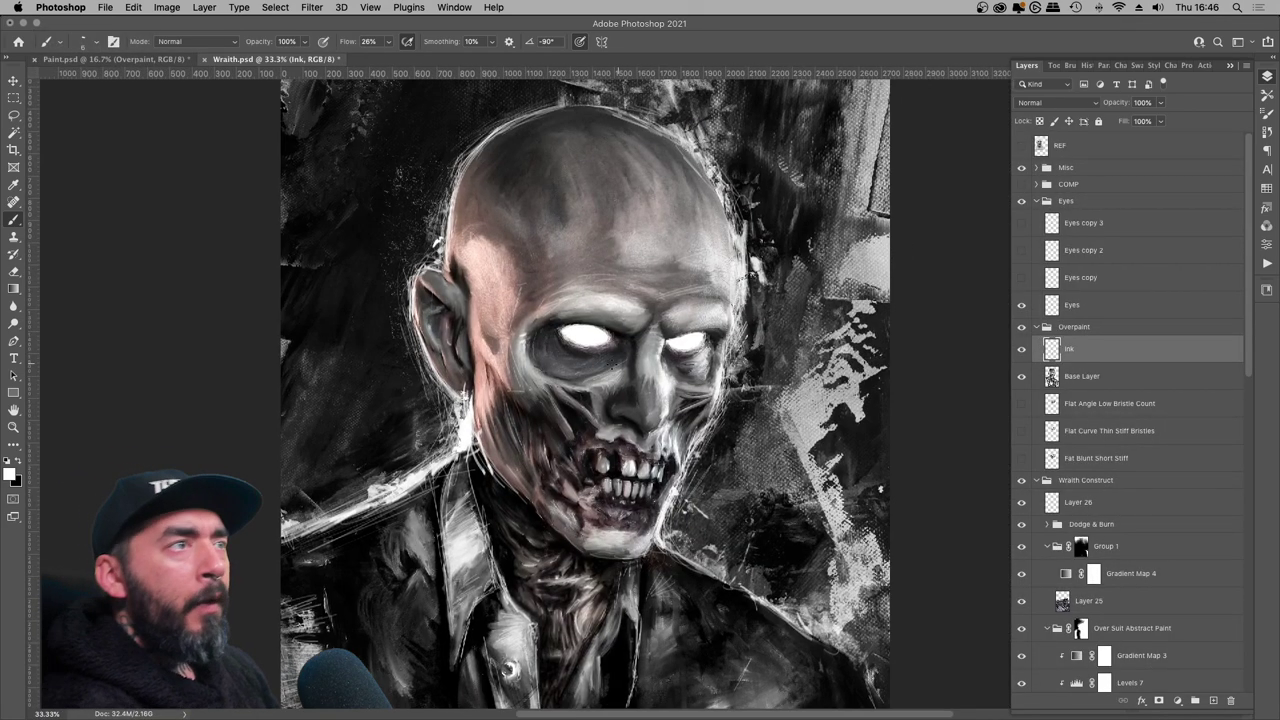
{"action": "key", "text": "super+z"}
{"action": "key", "text": "super+minus"}
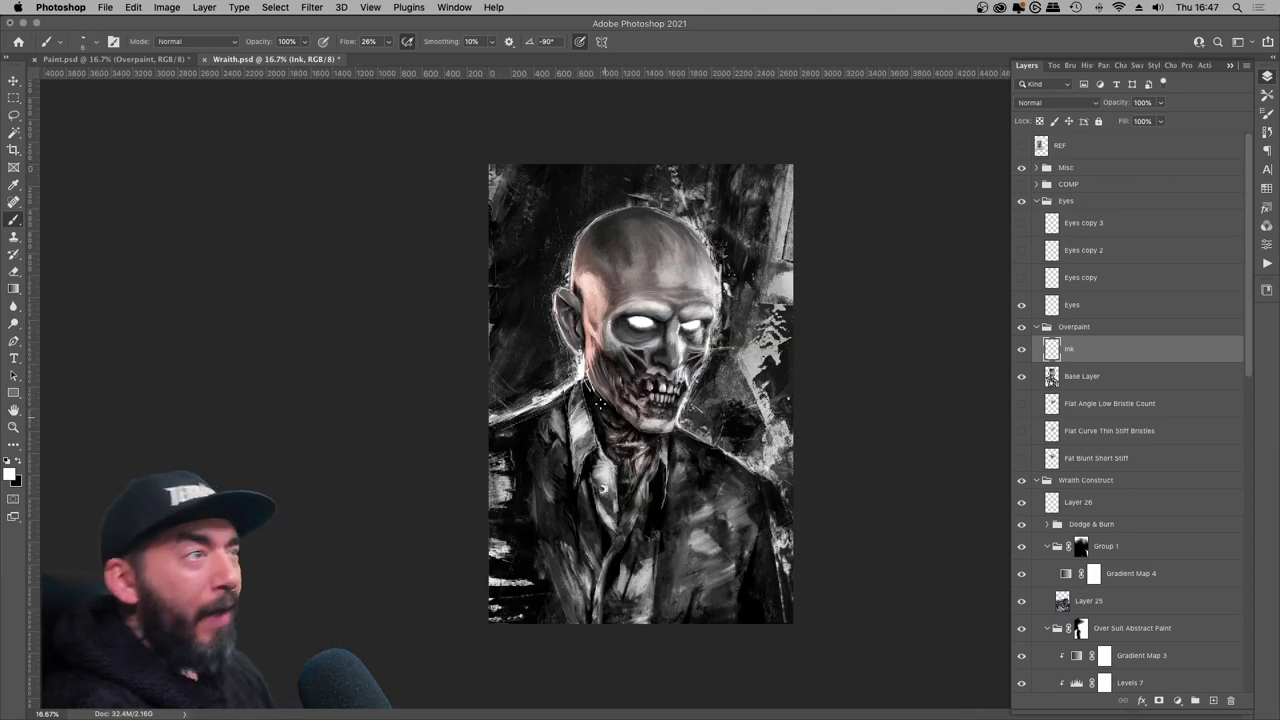
- Stamp all visible layers into a new merged layer above the Eyes group and check the result
{"action": "left_click", "coordinate": [1066, 201]}
{"action": "key", "text": "ctrl+alt+shift+super+e"}
{"action": "key", "text": "z"}
{"action": "right_click", "coordinate": [668, 292]}
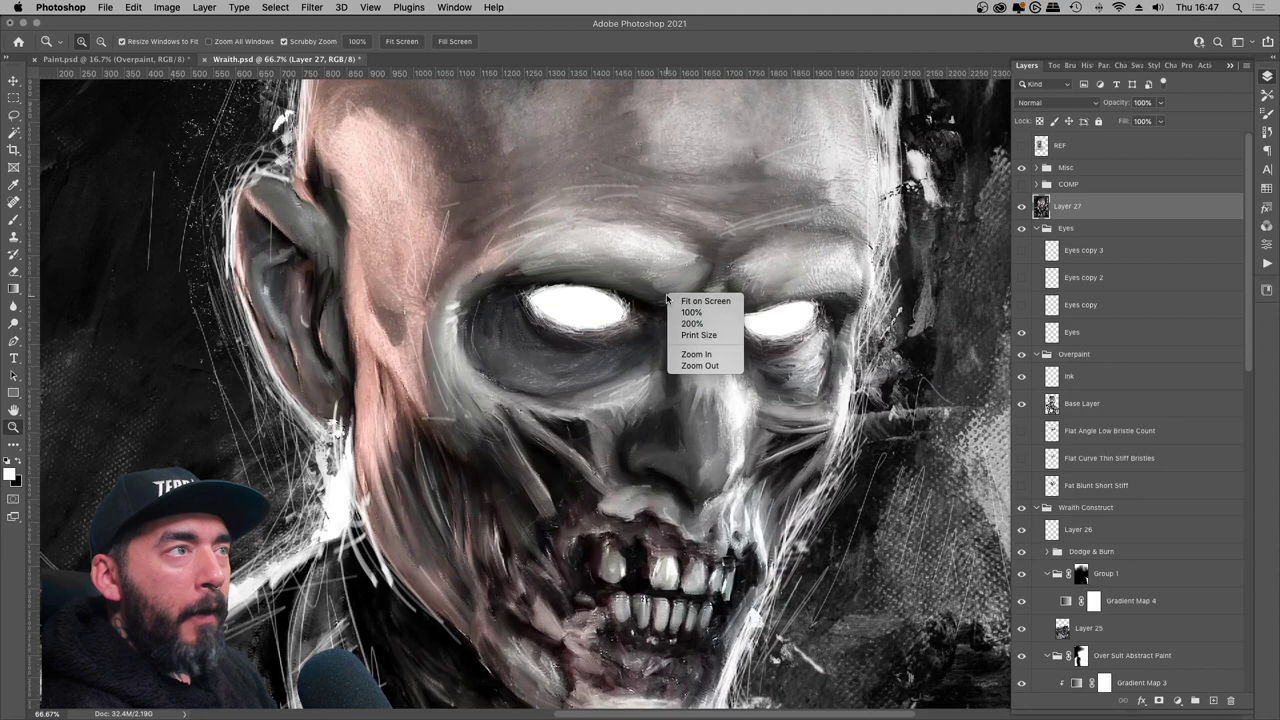
{"action": "left_click", "coordinate": [706, 300]}
{"action": "key", "text": "super+minus"}
- Open the Camera Raw filter on the merged layer and set Exposure +0.35, Contrast +15, Highlights +8, Shadows -2, Whites +7 and Blacks +10
{"action": "left_click", "coordinate": [312, 7]}
{"action": "left_click", "coordinate": [352, 111]}
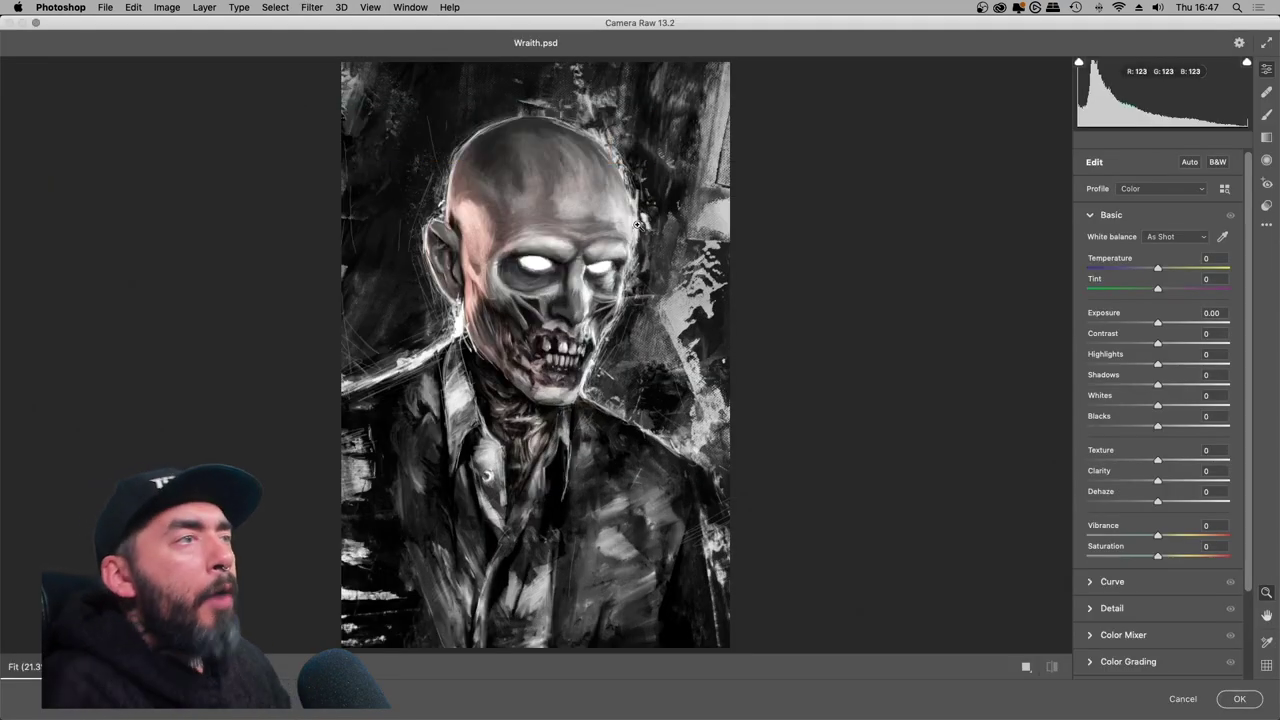
{"action": "left_click_drag", "start_coordinate": [1157, 322], "coordinate": [1161, 361]}
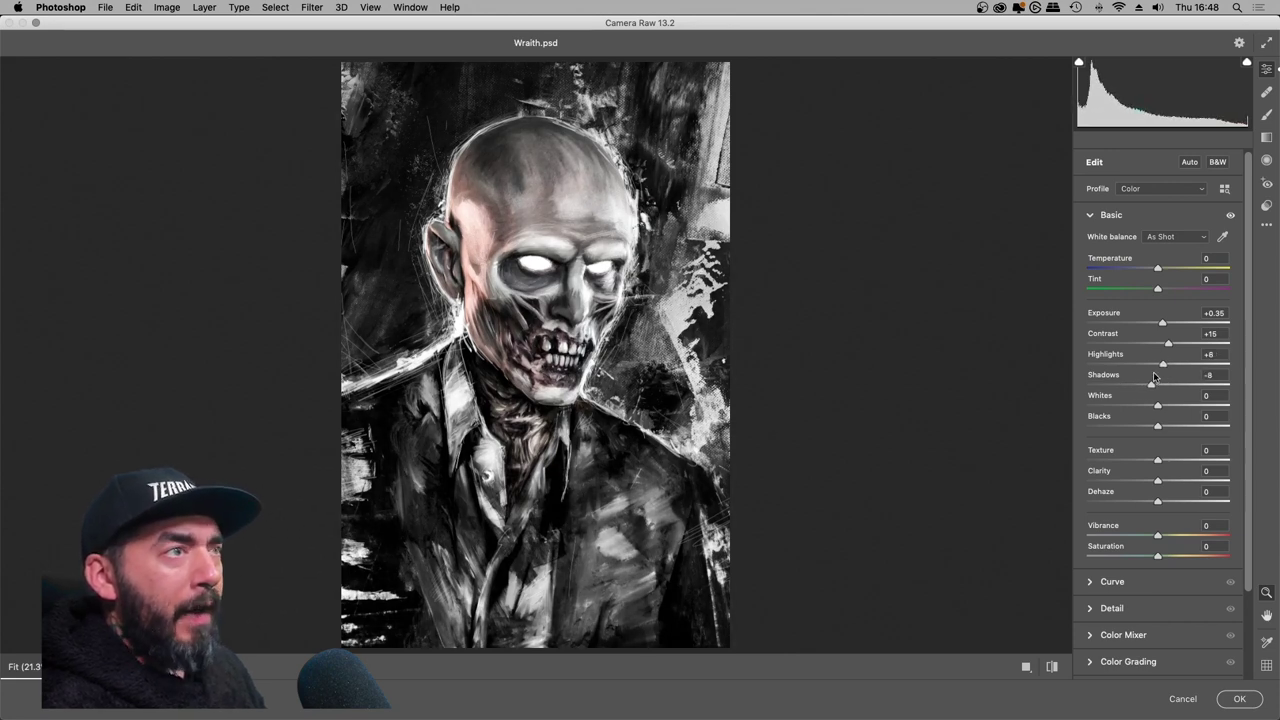
{"action": "mouse_move", "coordinate": [1154, 376]}
{"action": "left_mouse_down"}
{"action": "mouse_move", "coordinate": [1130, 378]}
{"action": "mouse_move", "coordinate": [1185, 378]}
{"action": "mouse_move", "coordinate": [1170, 377]}
{"action": "mouse_move", "coordinate": [1177, 366]}
{"action": "left_mouse_up"}
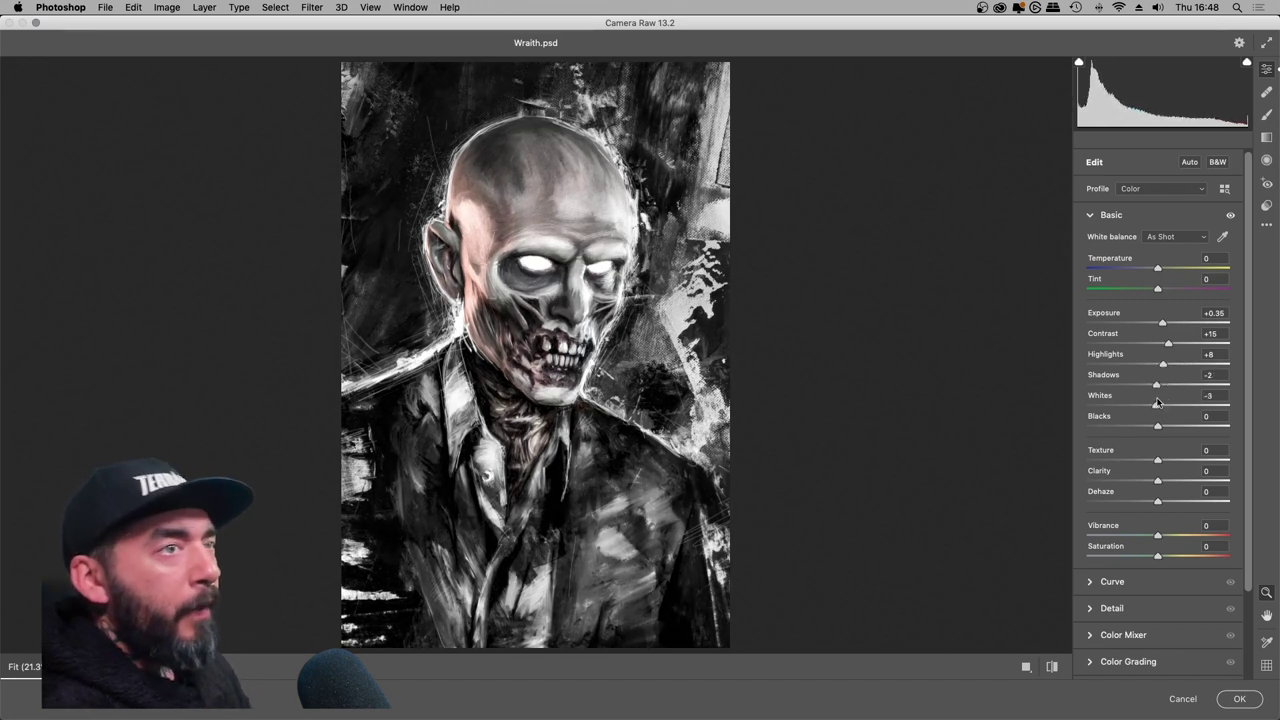
{"action": "mouse_move", "coordinate": [1160, 424]}
{"action": "left_mouse_down"}
{"action": "mouse_move", "coordinate": [1145, 424]}
{"action": "mouse_move", "coordinate": [1205, 400]}
{"action": "mouse_move", "coordinate": [1160, 405]}
{"action": "left_mouse_up"}
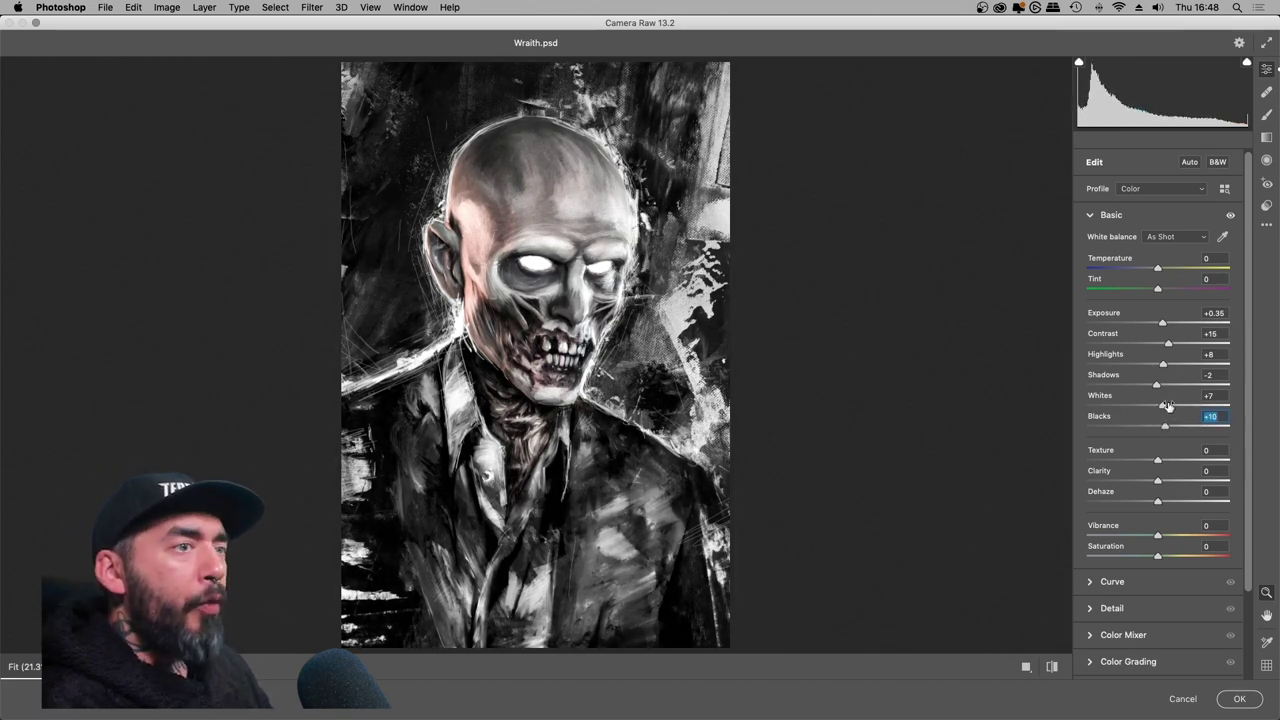
- Set Blacks to +9 and Texture to +23, adjust Noise Reduction, and apply the Camera Raw filter
{"action": "left_click_drag", "start_coordinate": [1157, 458], "coordinate": [1183, 432]}
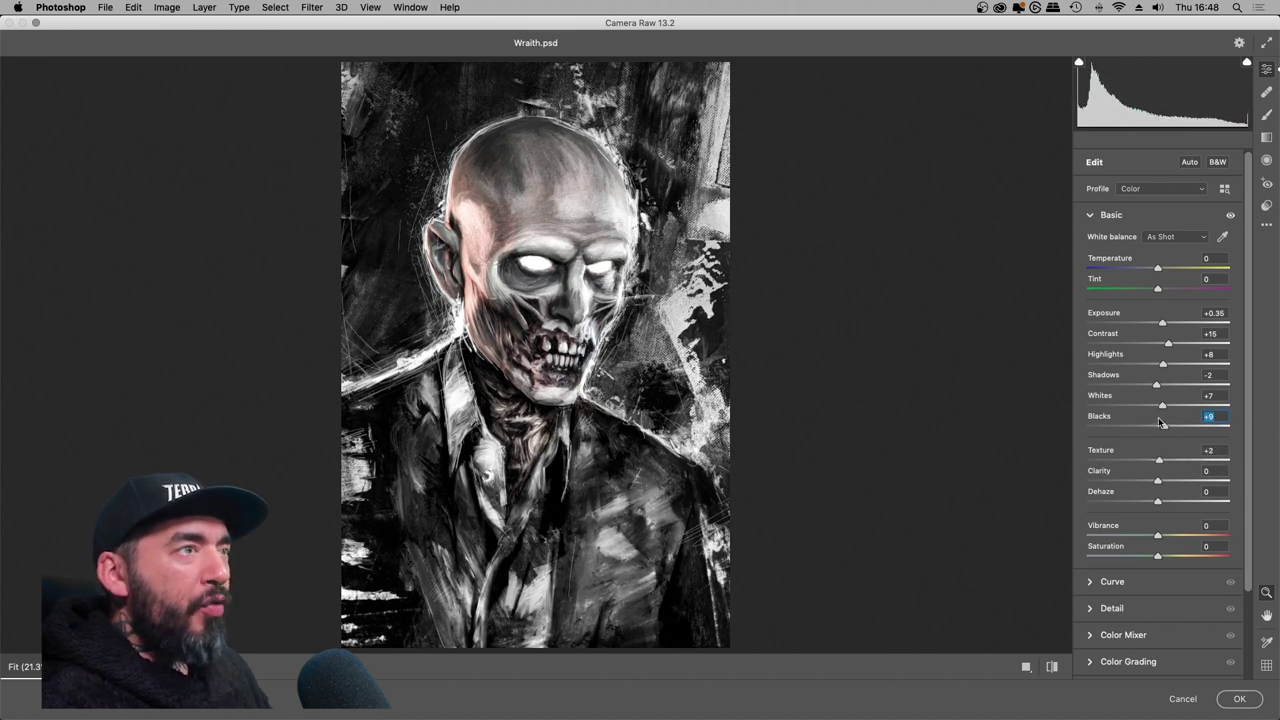
{"action": "mouse_move", "coordinate": [1152, 421]}
{"action": "left_mouse_down"}
{"action": "mouse_move", "coordinate": [1197, 410]}
{"action": "mouse_move", "coordinate": [1173, 407]}
{"action": "left_mouse_up"}
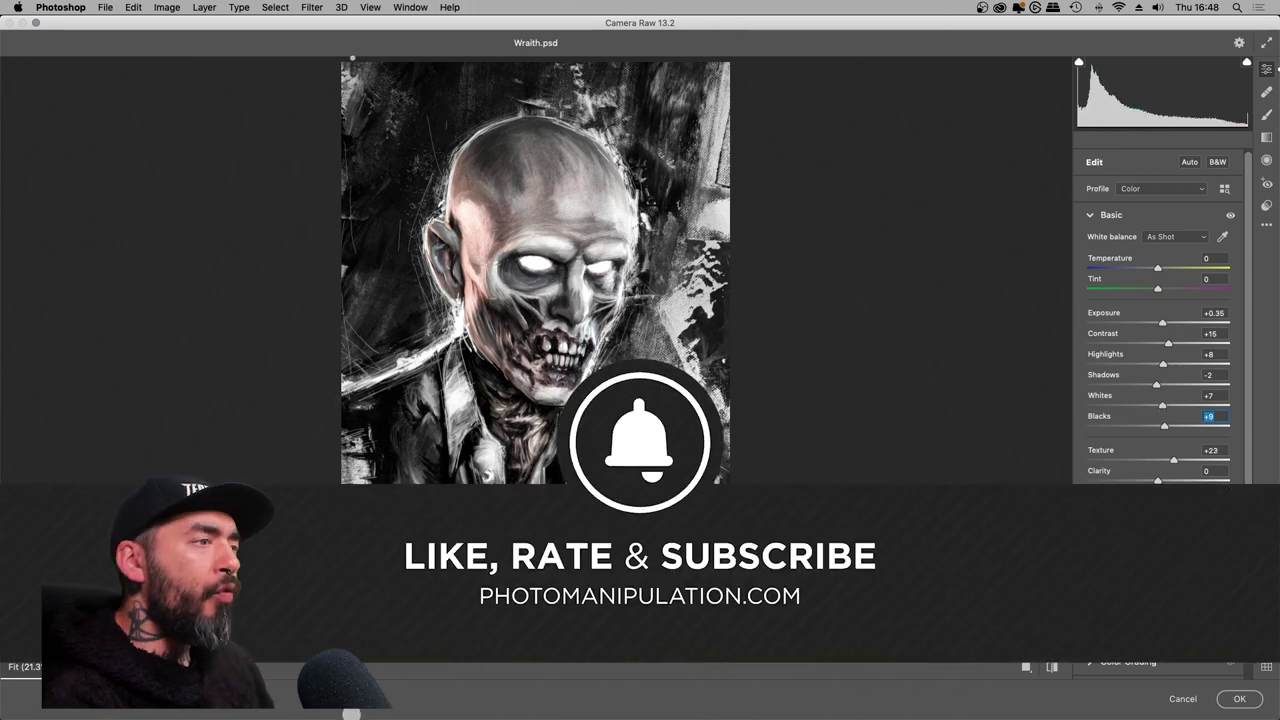
{"action": "left_click", "coordinate": [1132, 609]}
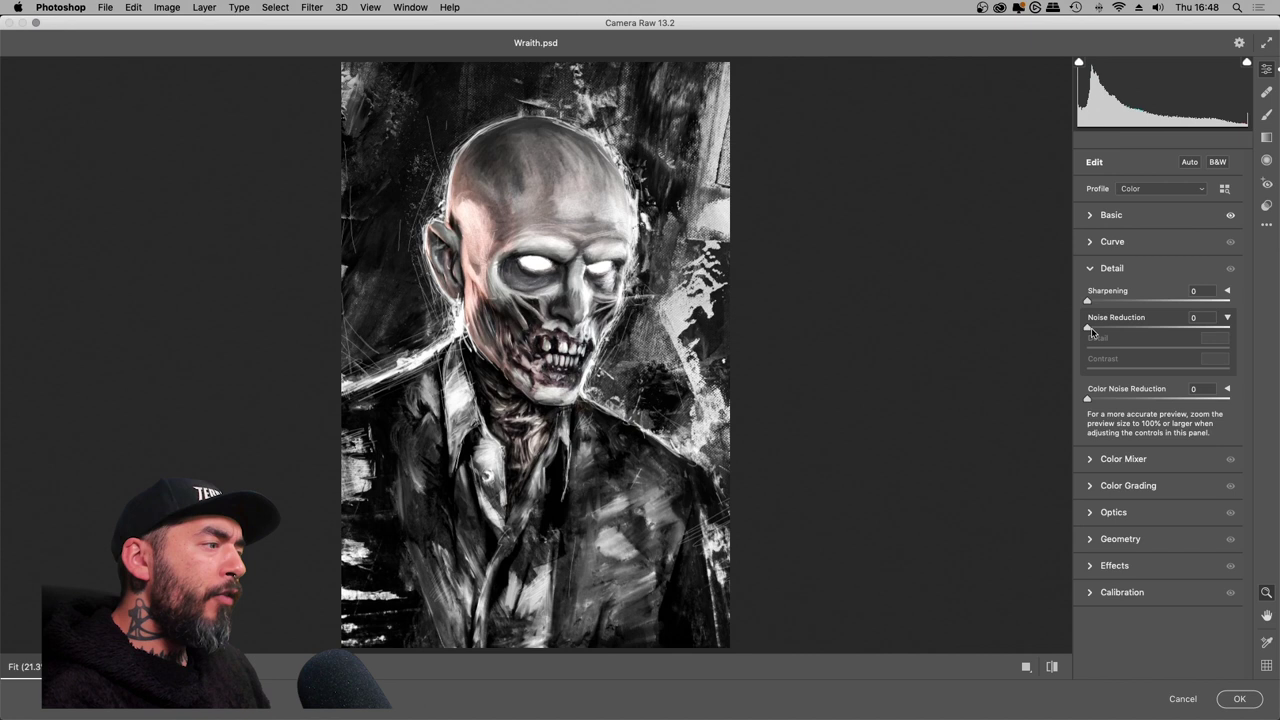
{"action": "left_click_drag", "start_coordinate": [1088, 327], "coordinate": [1048, 330]}
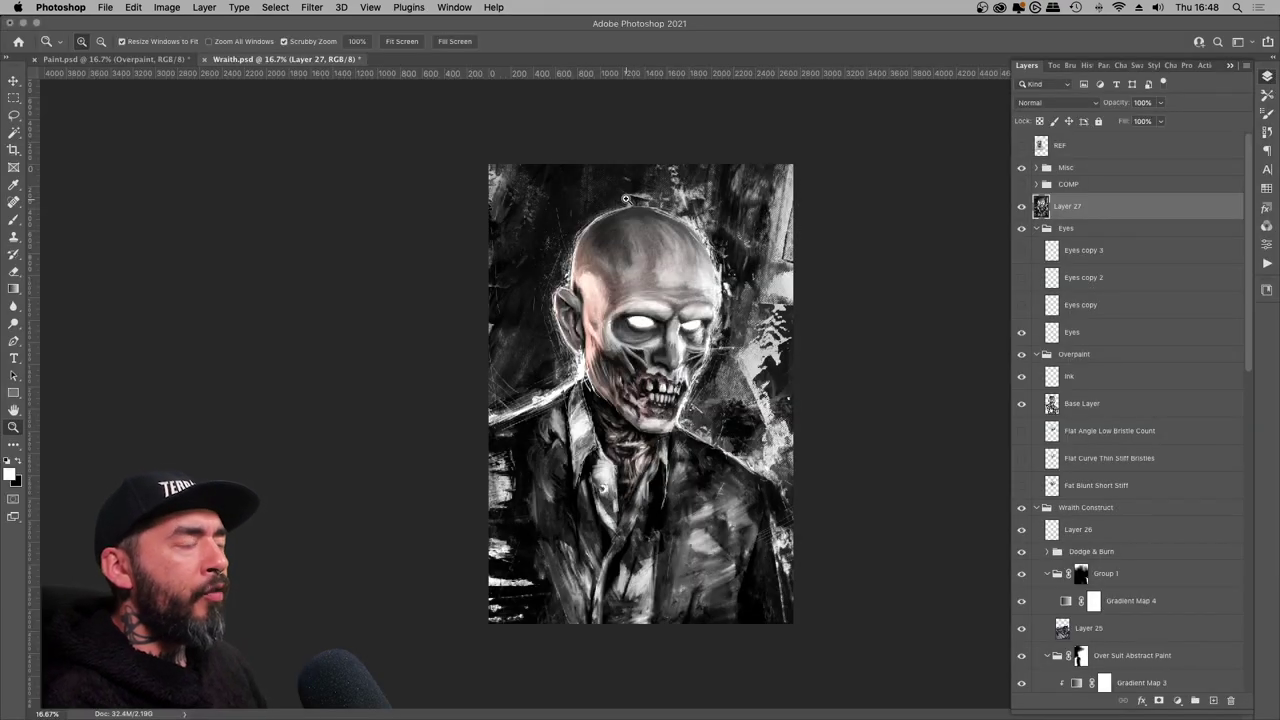
- Examine the filtered portrait up close around the face and as a whole
{"action": "left_click", "coordinate": [661, 332]}
{"action": "left_click", "coordinate": [661, 332]}
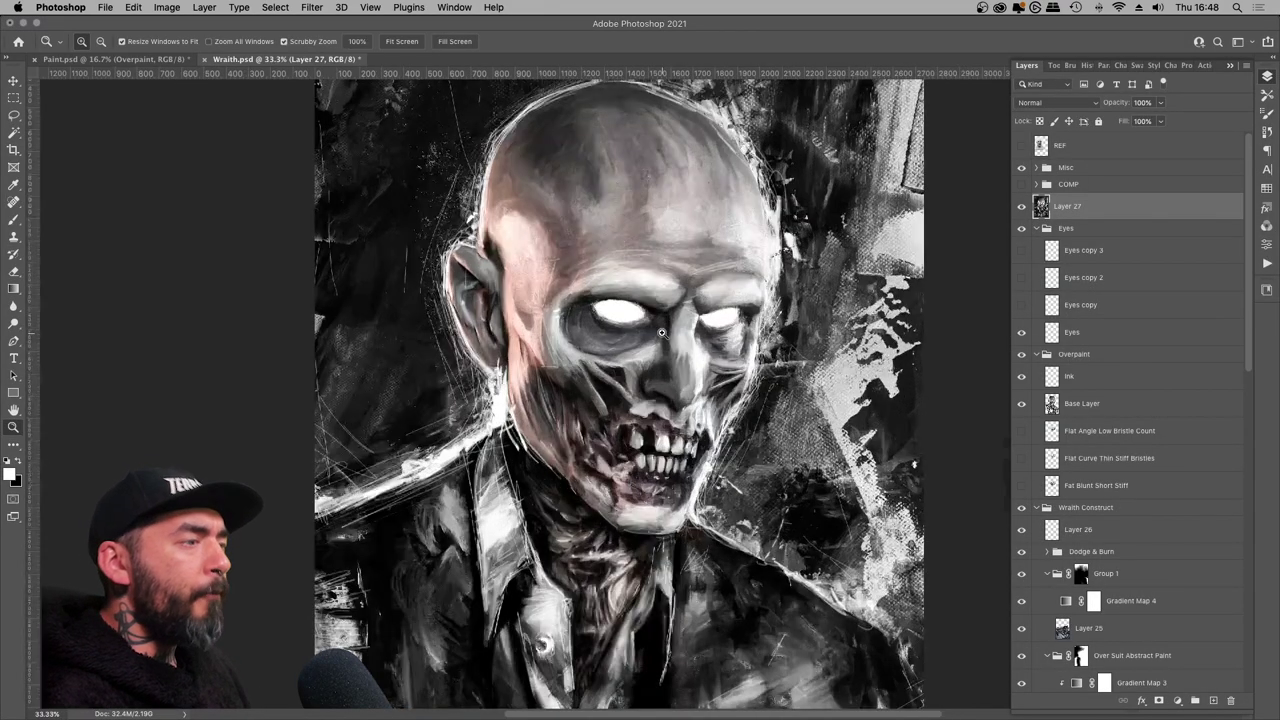
{"action": "left_click", "coordinate": [661, 332]}
{"action": "left_click", "coordinate": [661, 332]}
{"action": "right_click", "coordinate": [514, 313]}
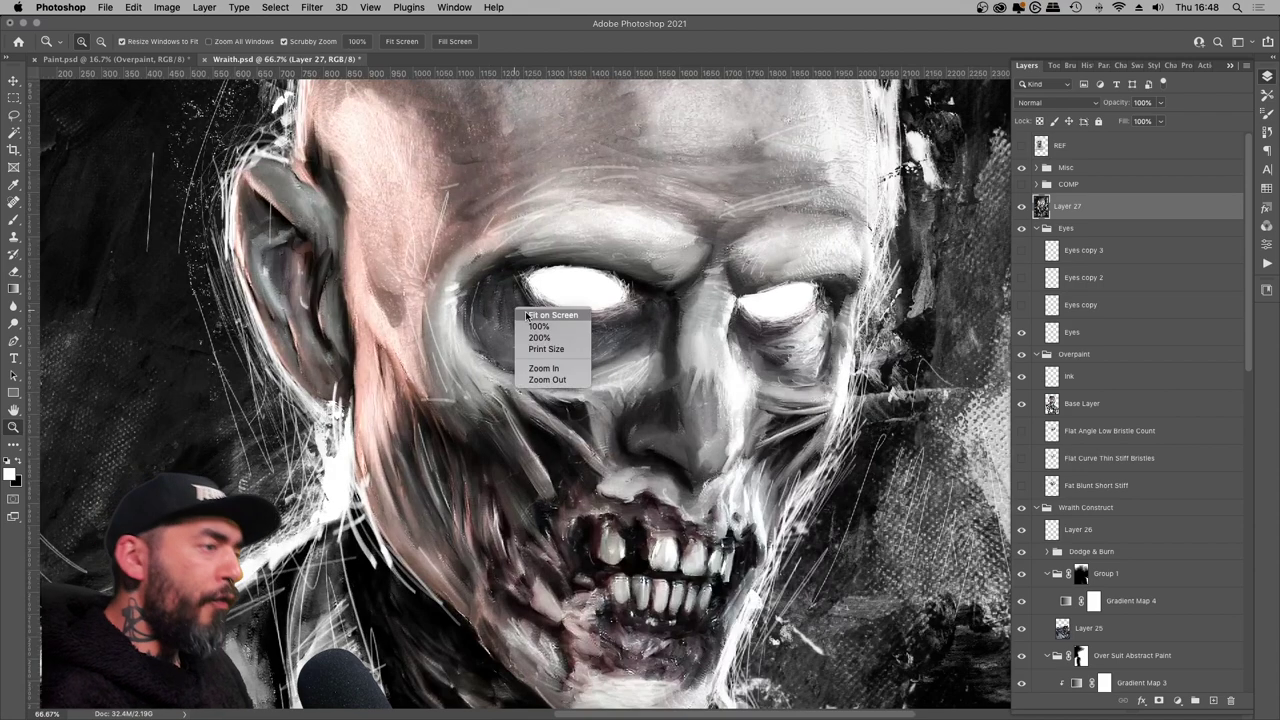
{"action": "left_click", "coordinate": [527, 316]}
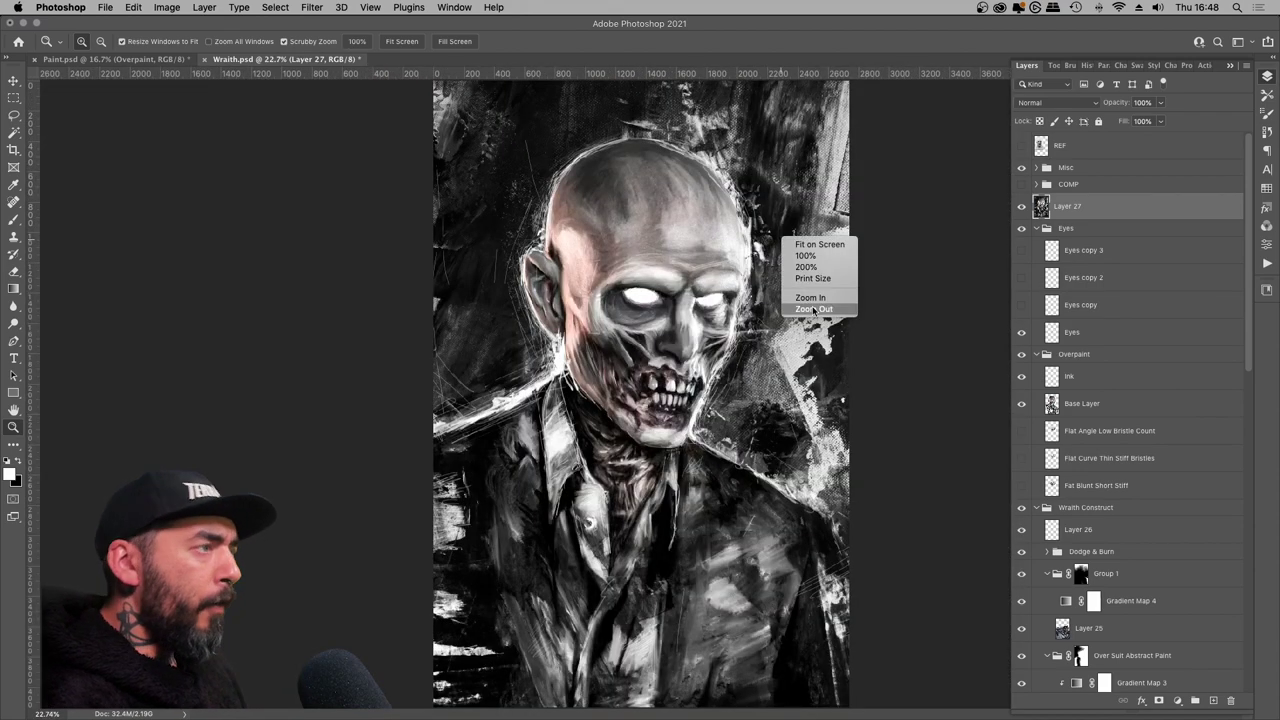
{"action": "left_click", "coordinate": [813, 307], "text": "alt"}
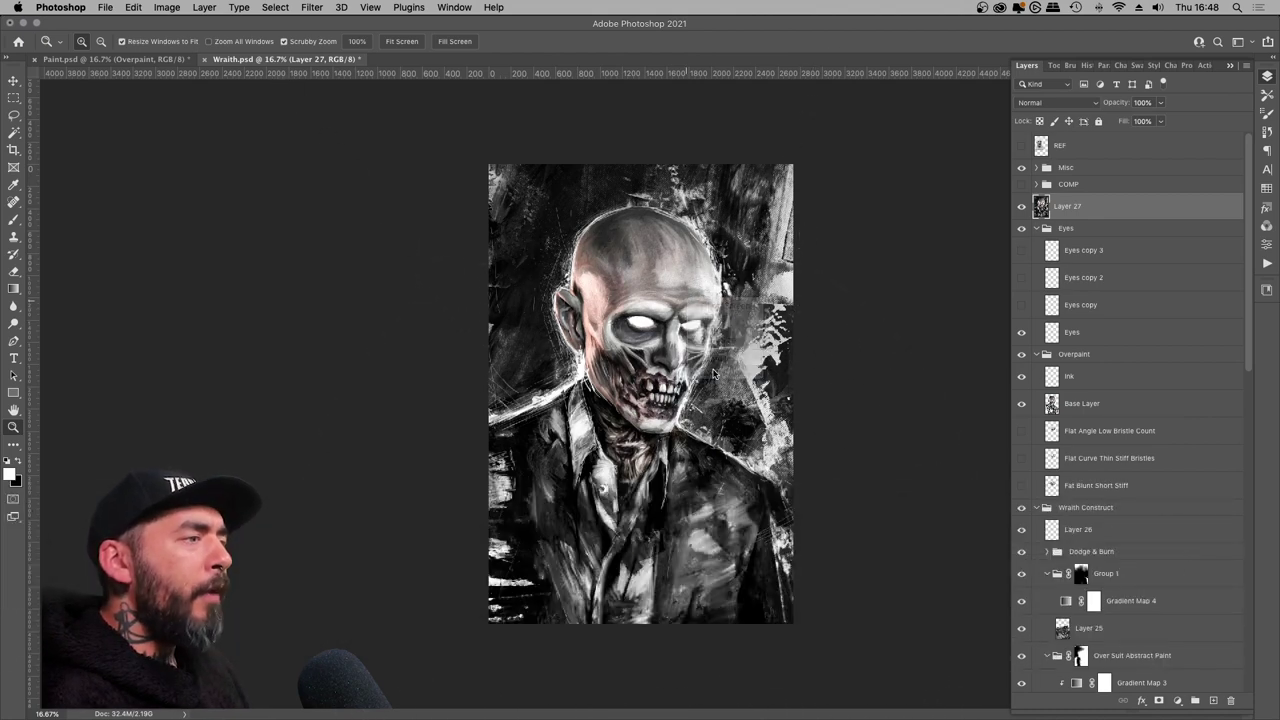
{"action": "left_click", "coordinate": [689, 421], "text": "alt"}
{"action": "left_click", "coordinate": [659, 389]}
{"action": "left_click", "coordinate": [651, 380]}
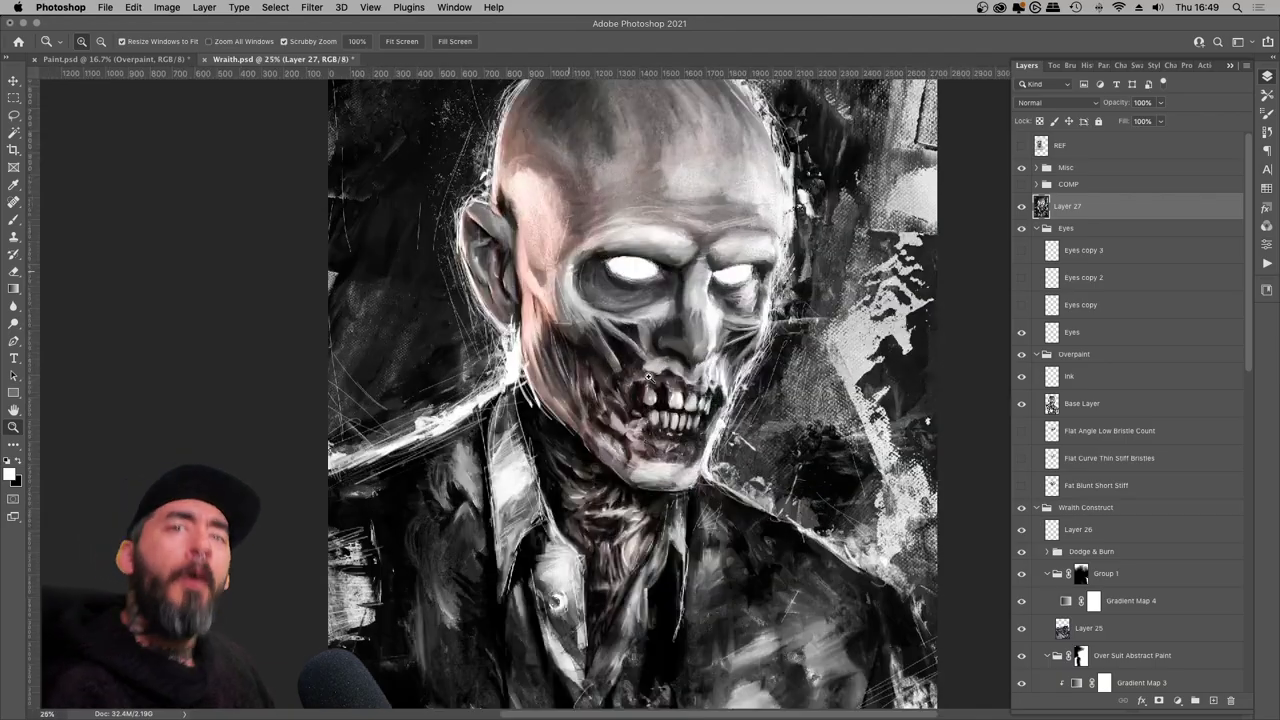